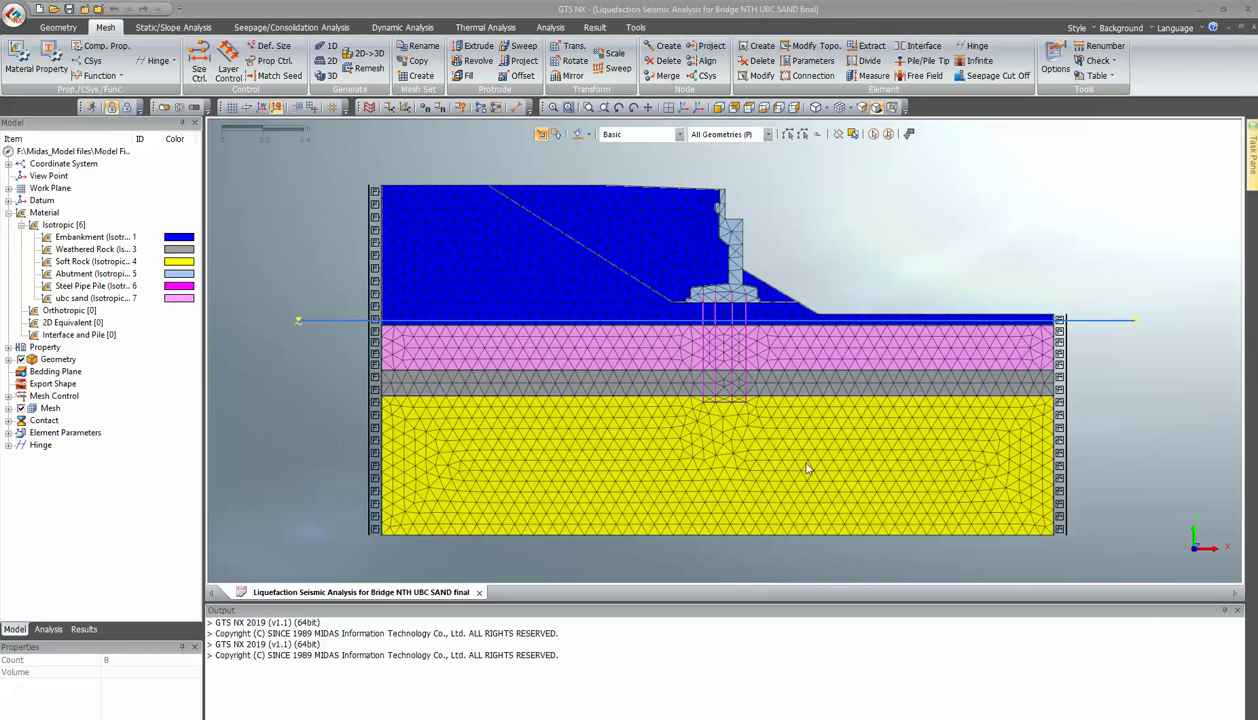
Step: Compare the model's mesh set colouring with its material colouring, finishing on material colours
left_click(842, 108)
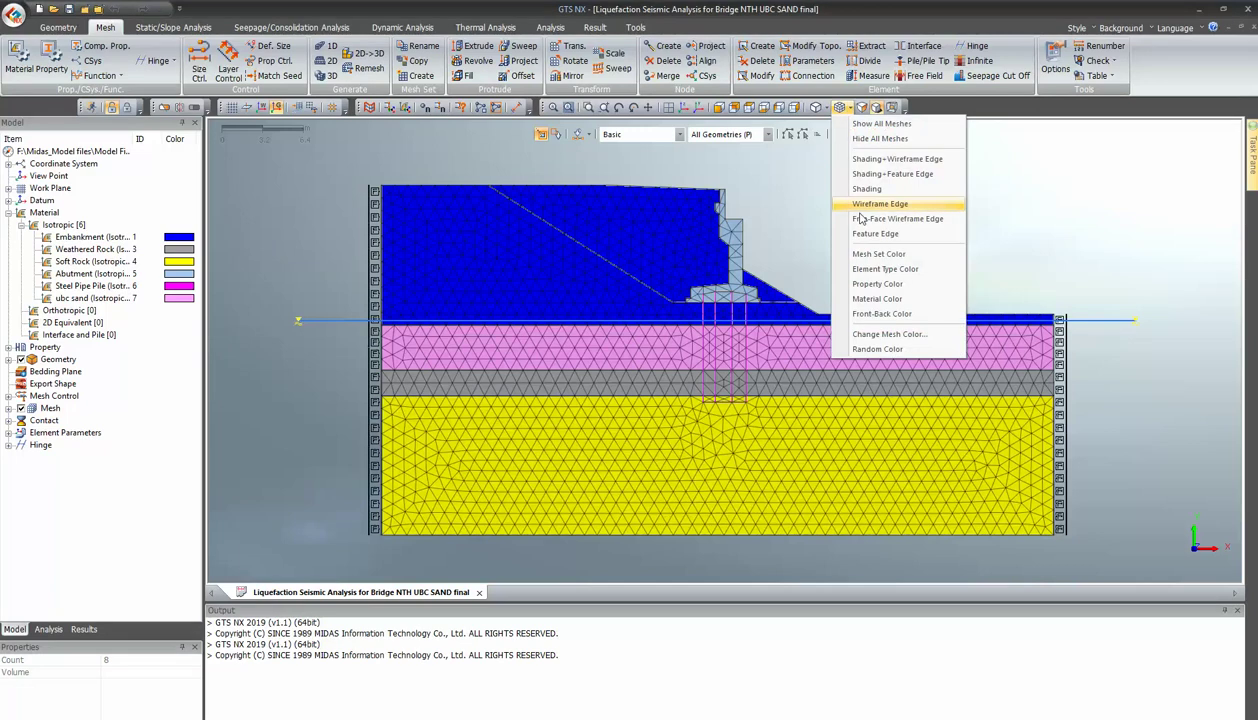
left_click(876, 298)
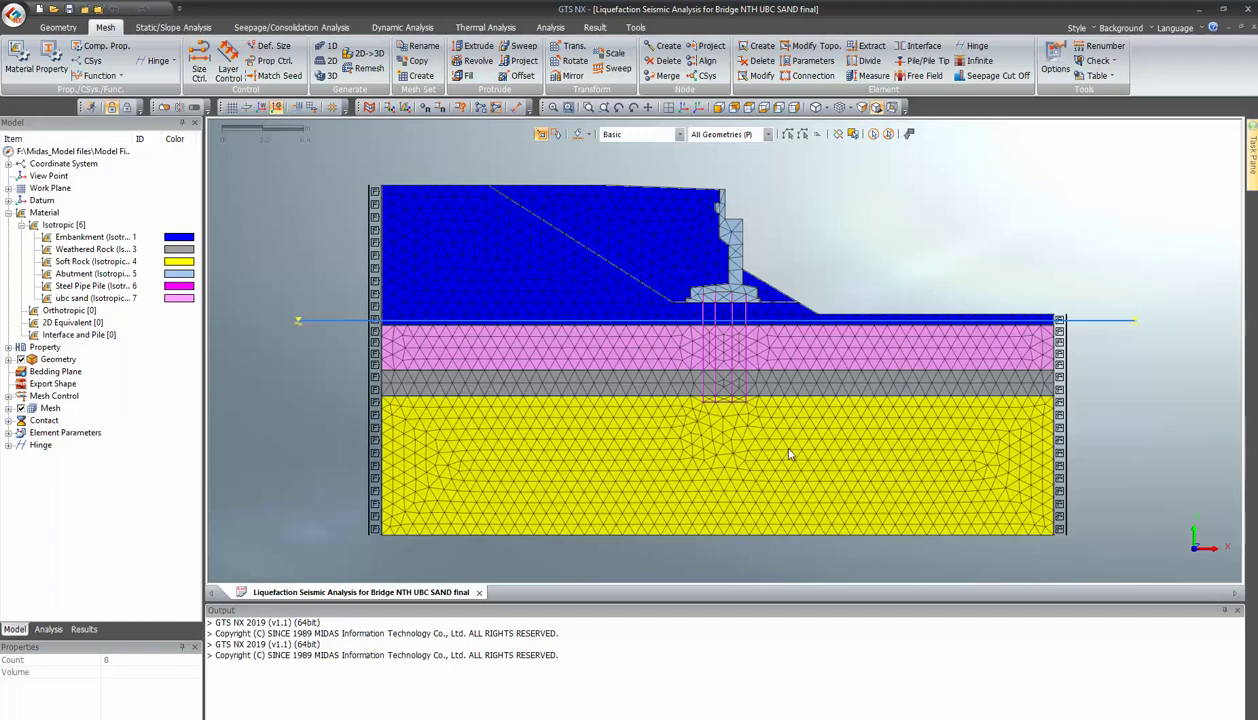
left_click(845, 107)
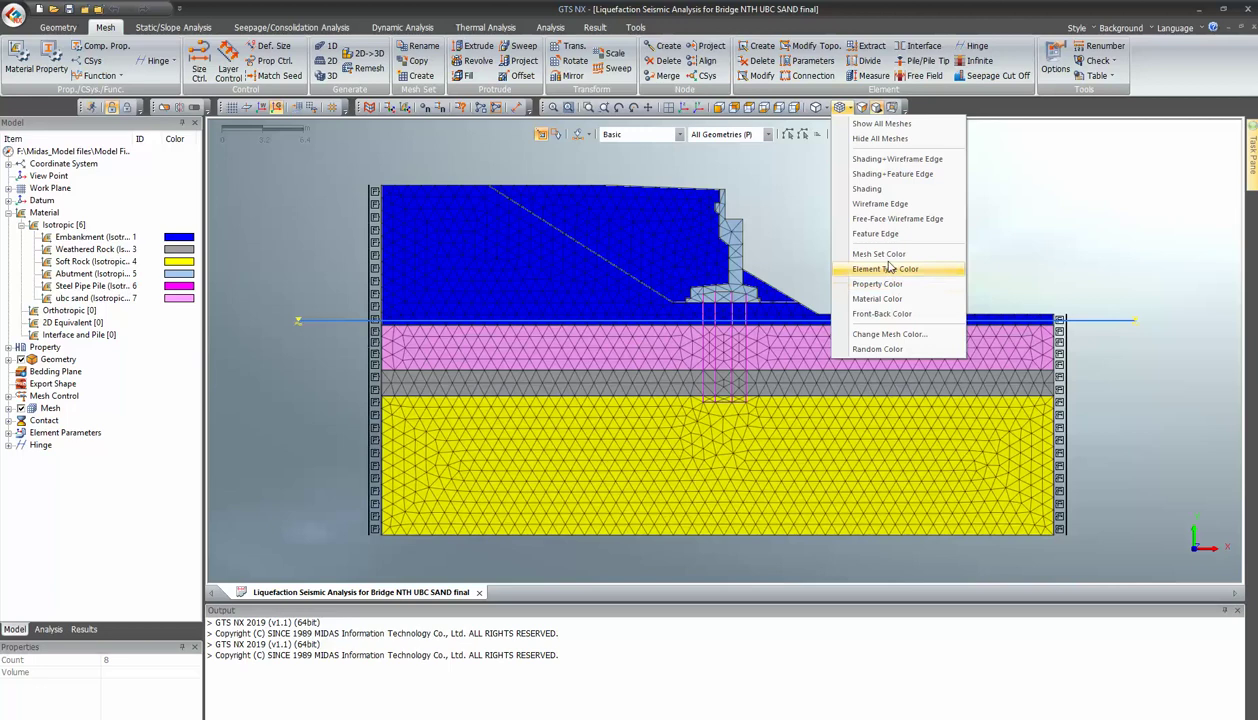
left_click(886, 269)
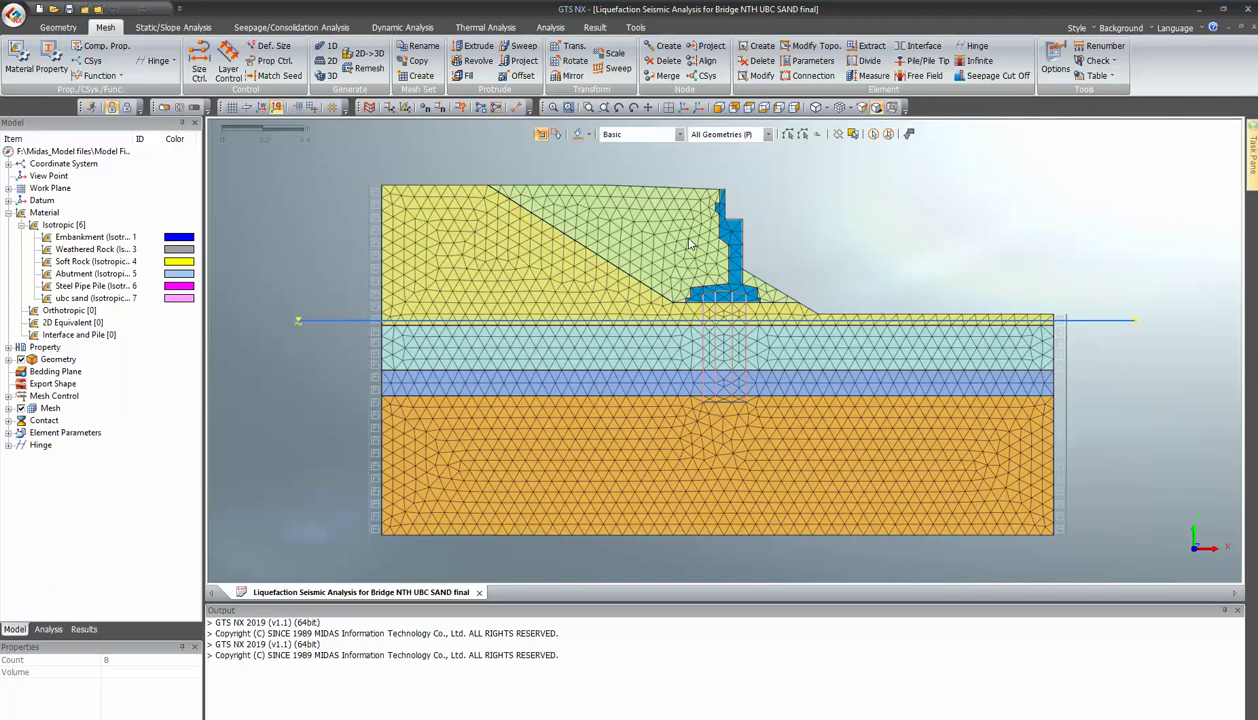
left_click(848, 108)
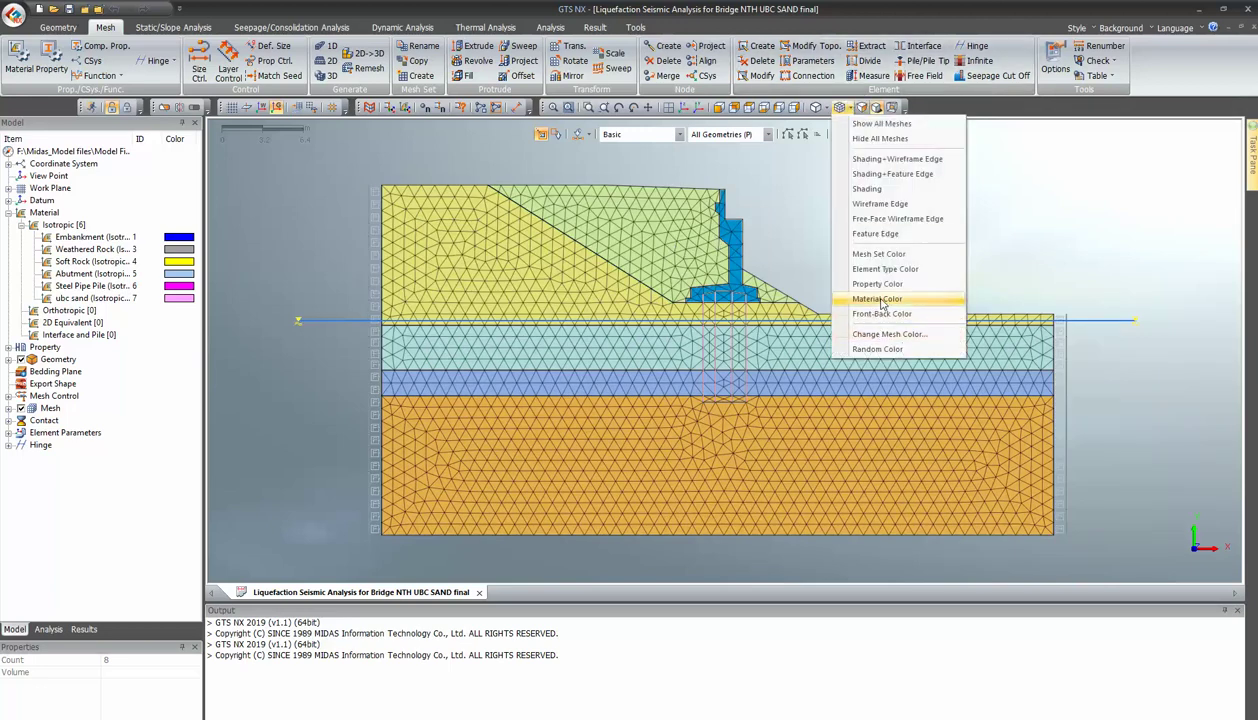
left_click(880, 295)
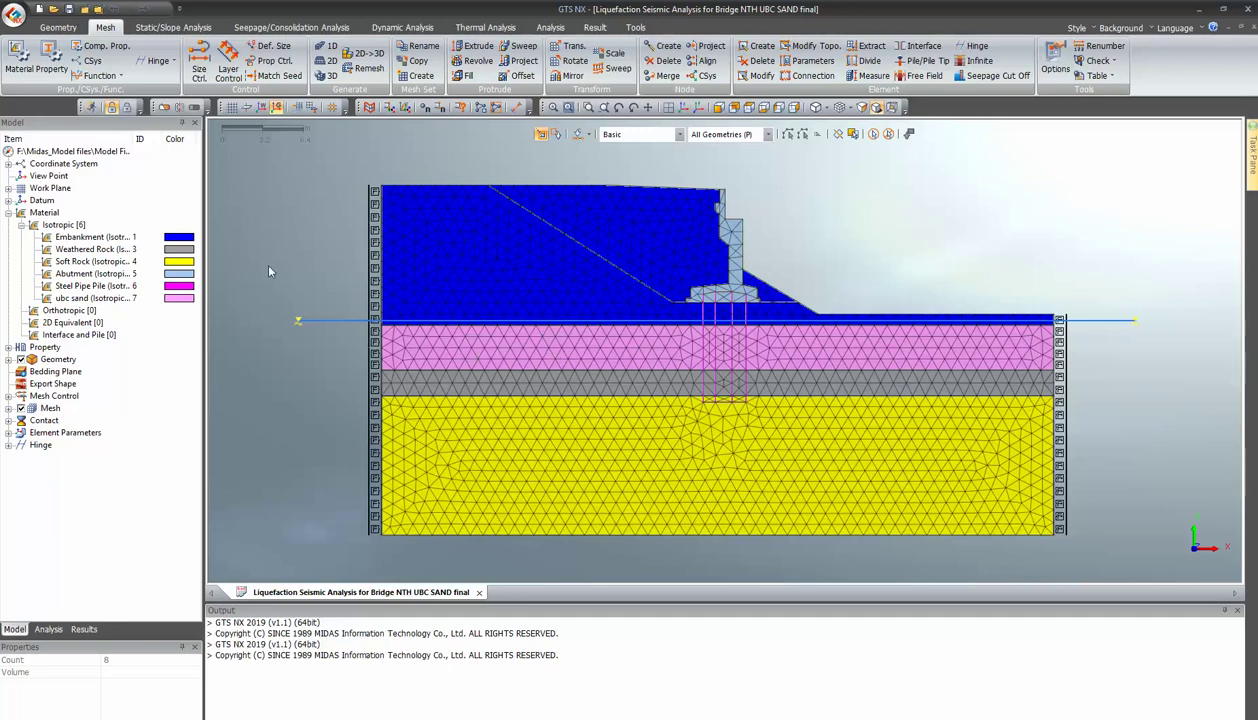
Step: Examine the general, porous and non-linear parameters of the ubc sand material, including its drainage options, without changing them
left_click(22, 68)
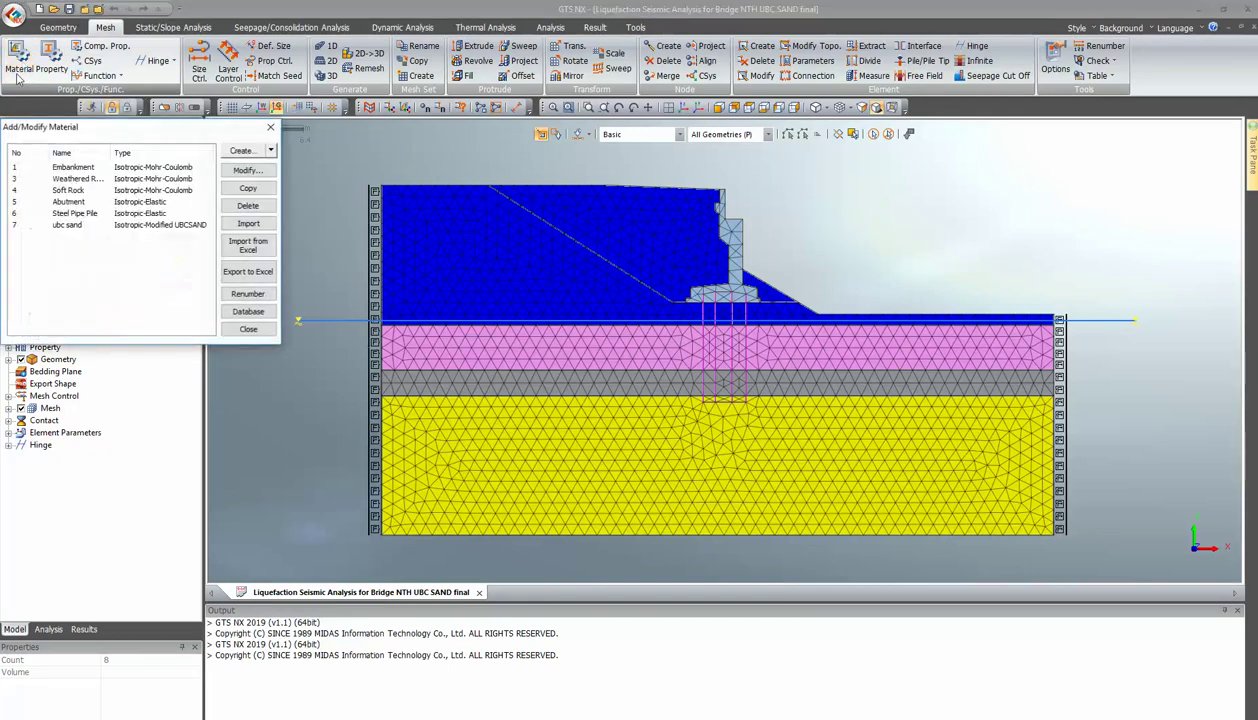
double_click(67, 226)
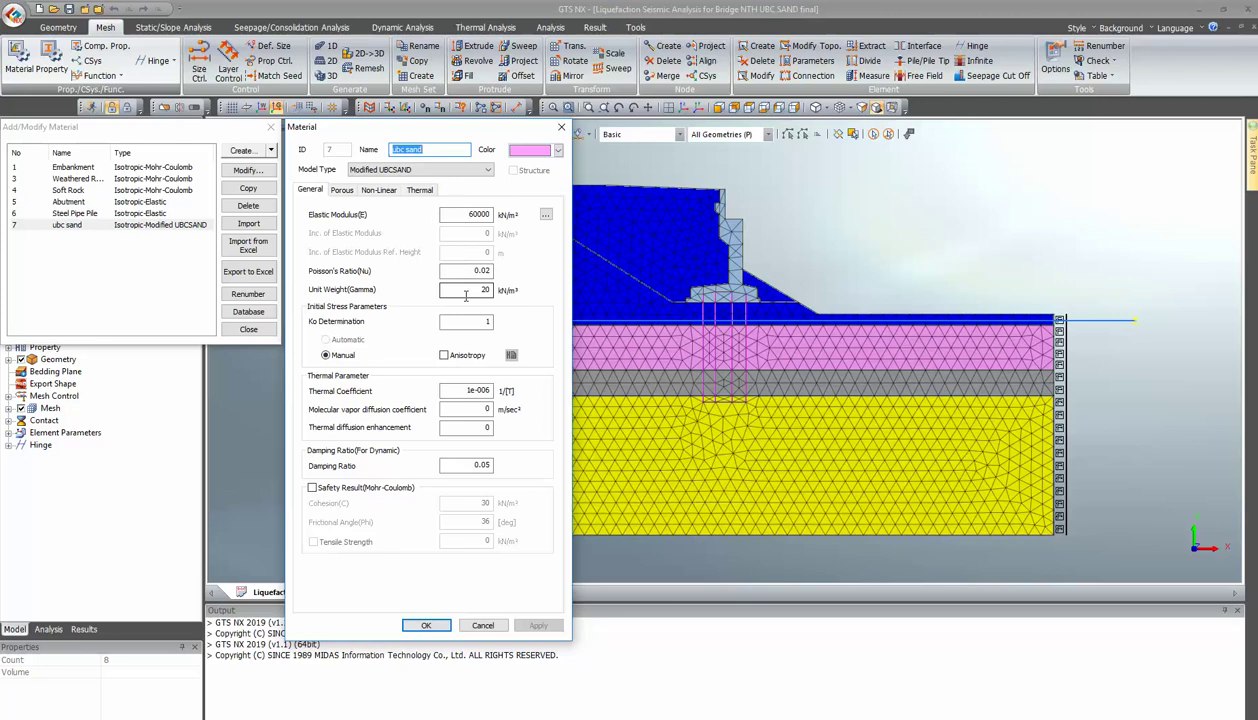
left_click(341, 190)
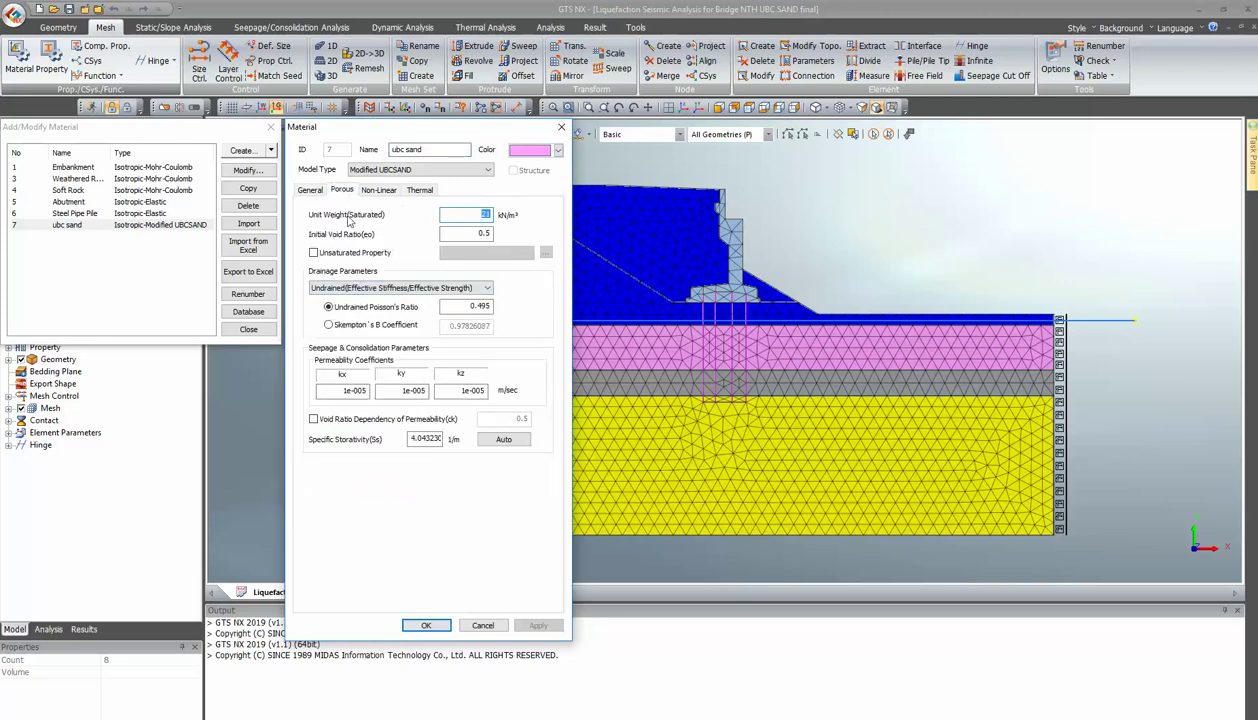
left_click(356, 288)
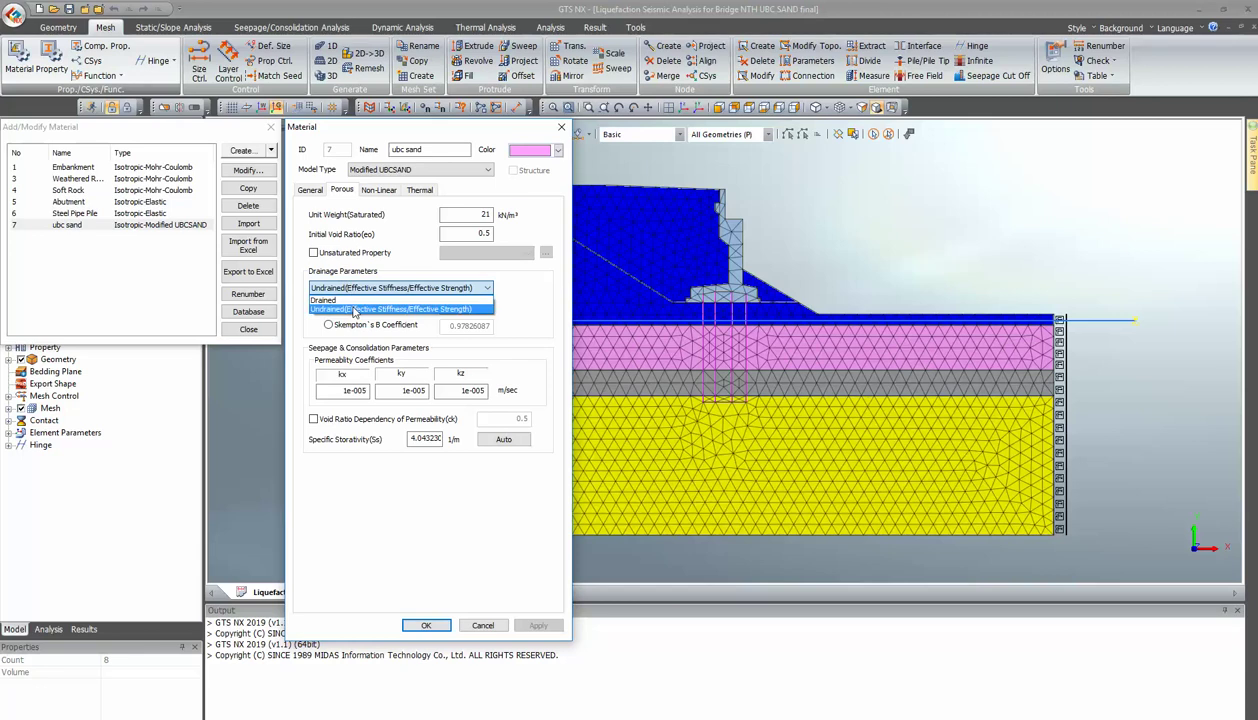
left_click(393, 214)
left_click(379, 190)
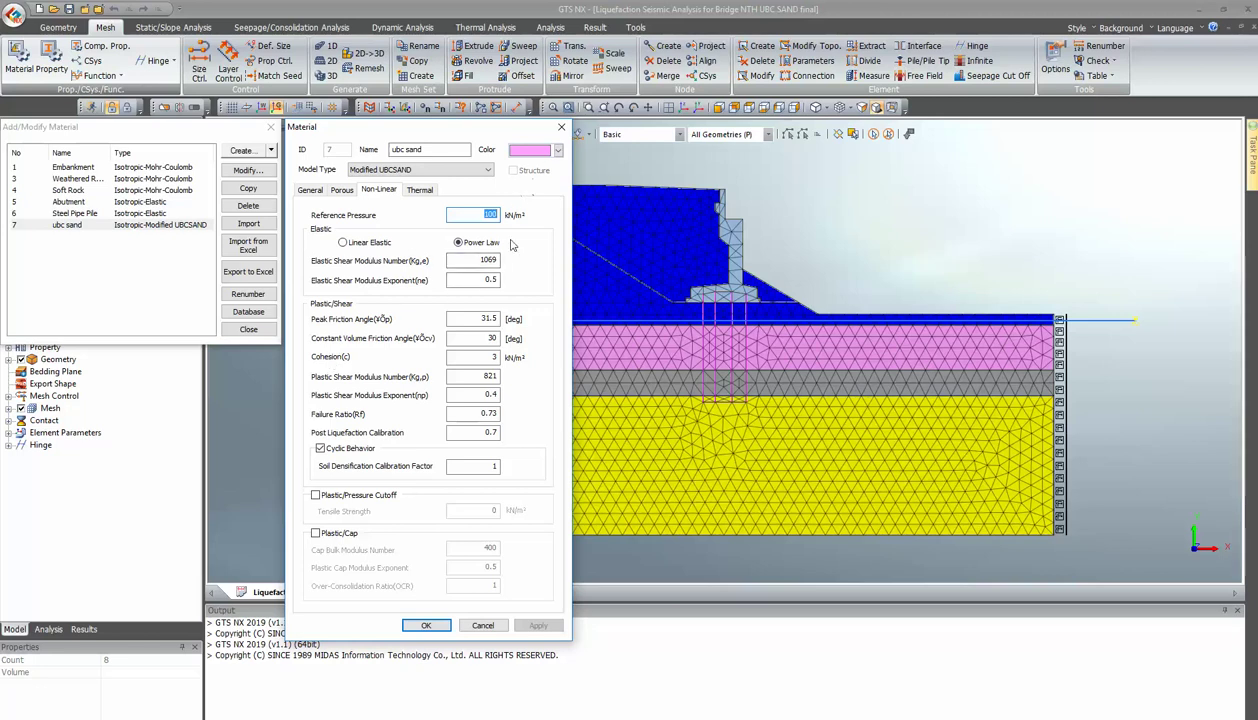
left_click(562, 129)
left_click(269, 127)
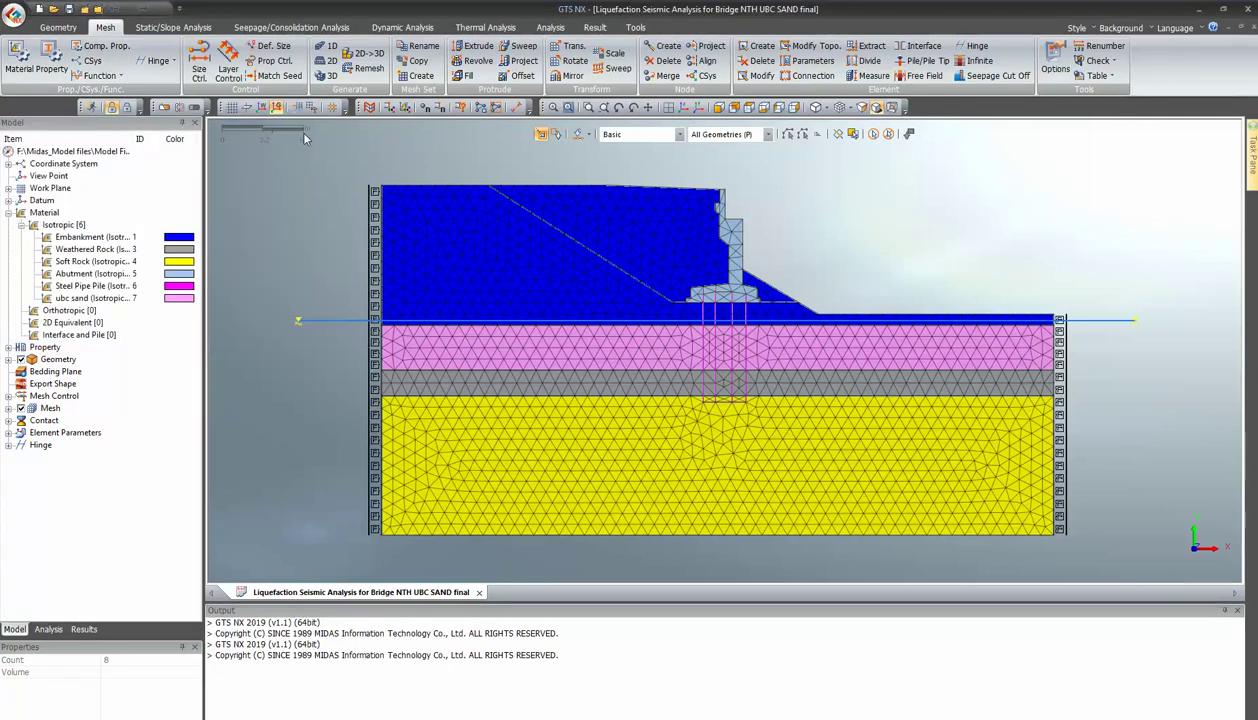
Step: Colour the model's mesh by mesh set
left_click(853, 116)
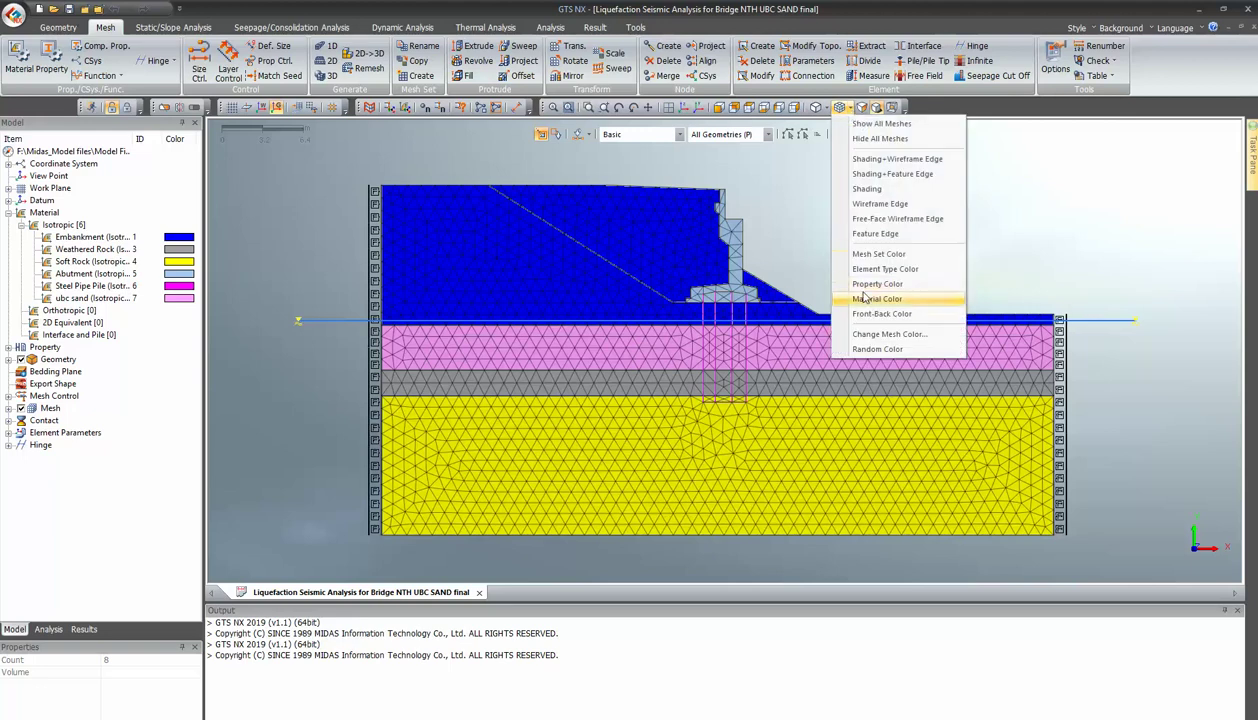
left_click(866, 256)
scroll(698, 297, "down", 2)
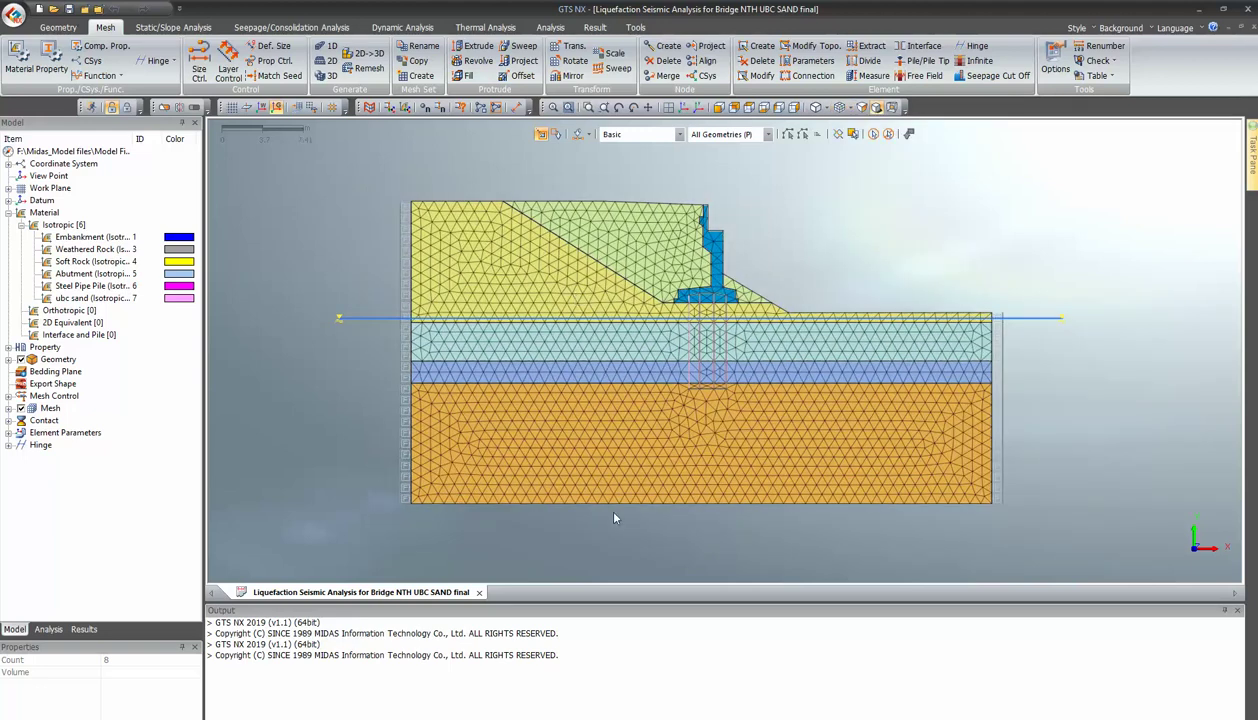
scroll(504, 548, "up", 3)
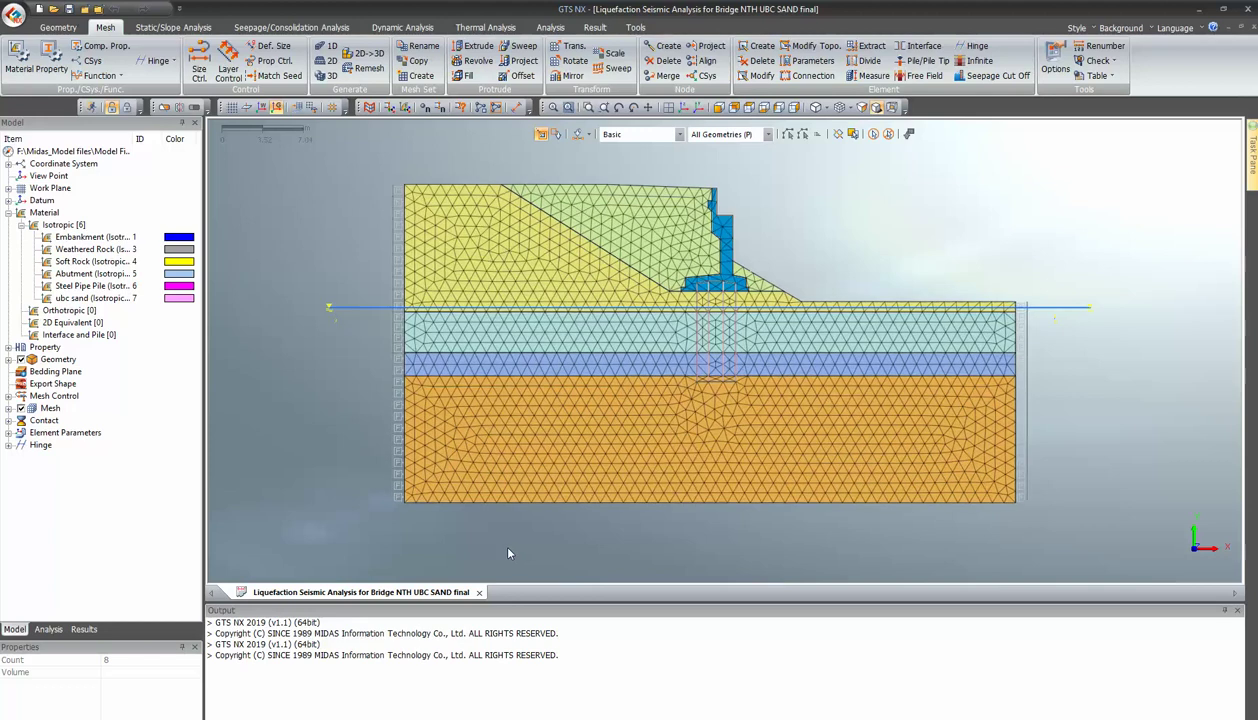
scroll(504, 548, "down", 1)
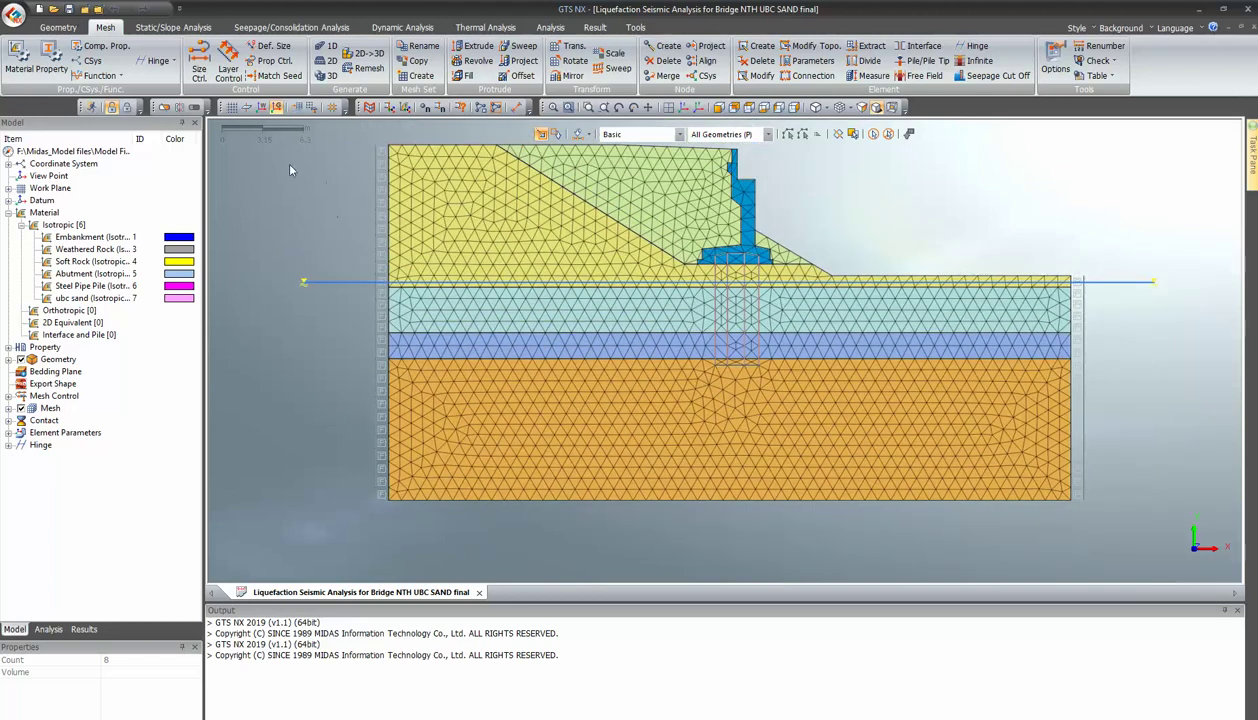
Step: Examine the ground acceleration load in the seismic load set and its Hachinohe time history function, including the available data types
left_click(48, 628)
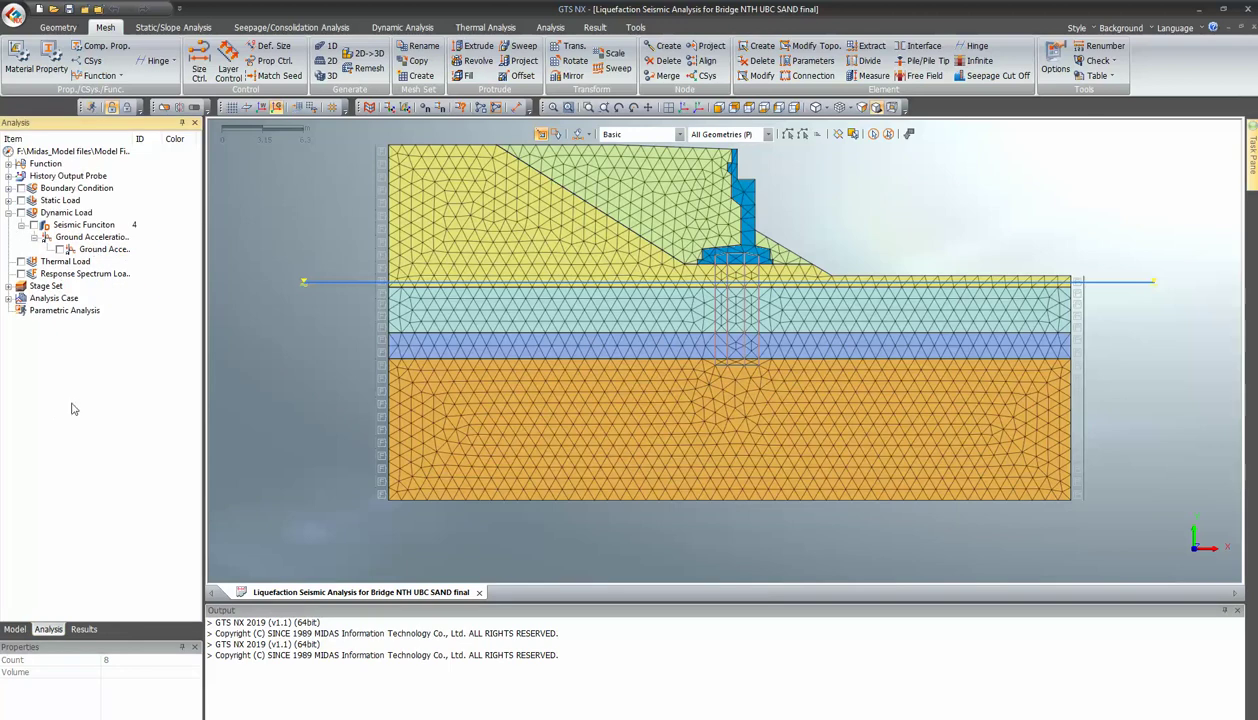
right_click(103, 252)
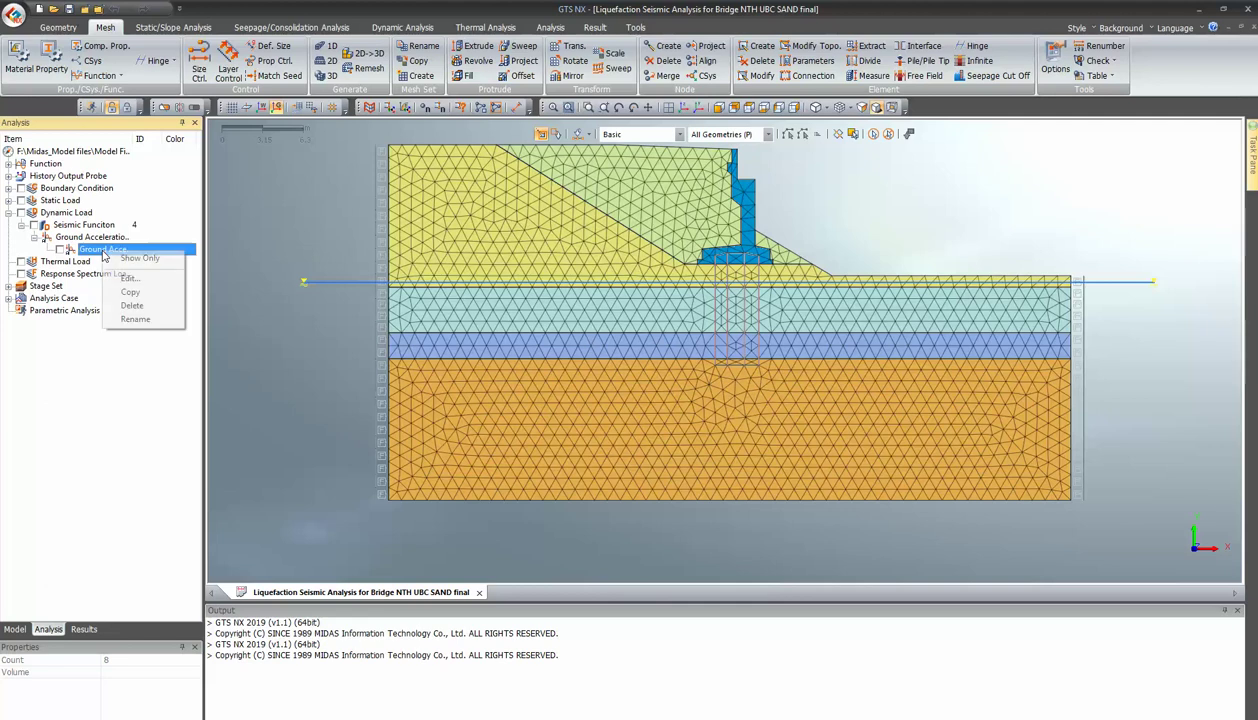
left_click(126, 278)
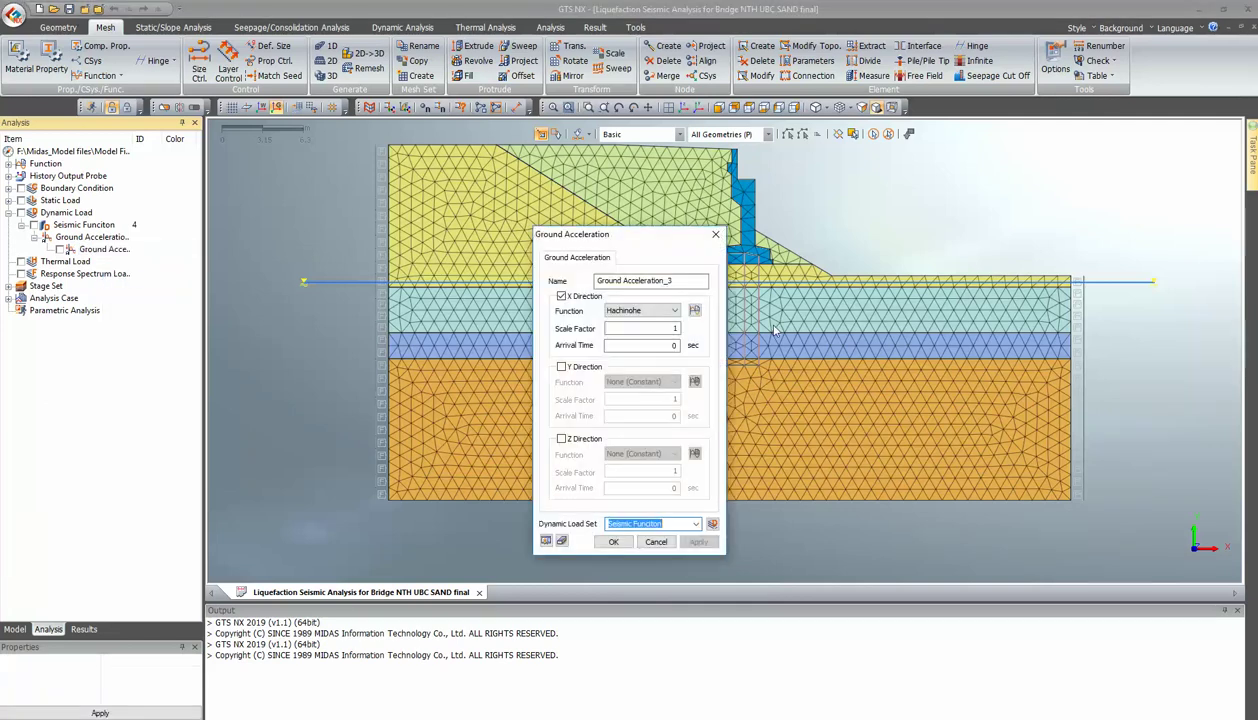
left_click(694, 310)
double_click(650, 393)
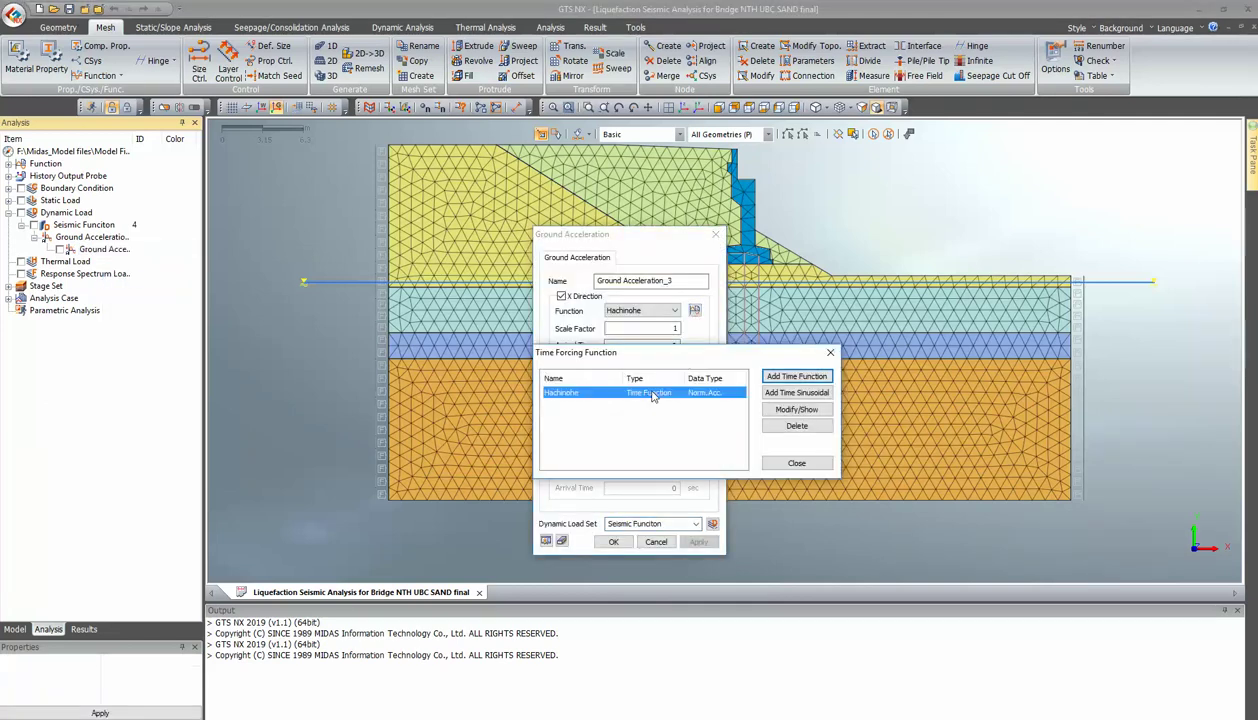
left_click_drag(586, 262, 574, 186)
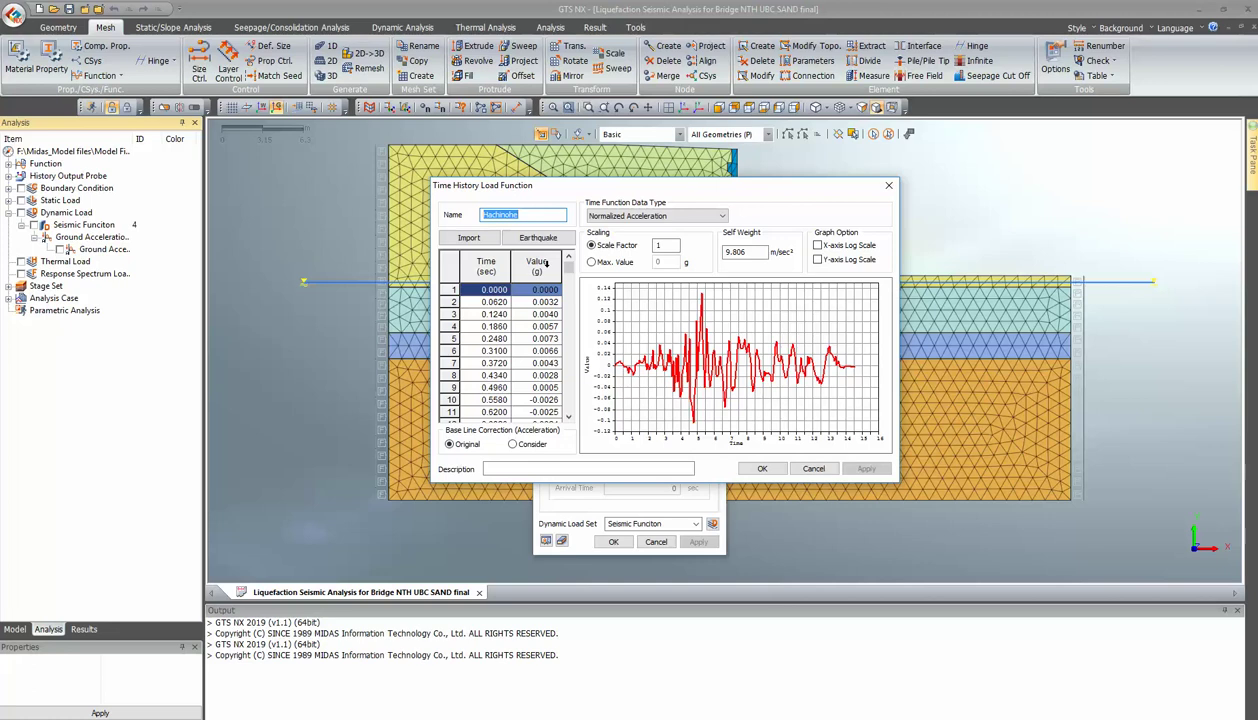
left_click(655, 216)
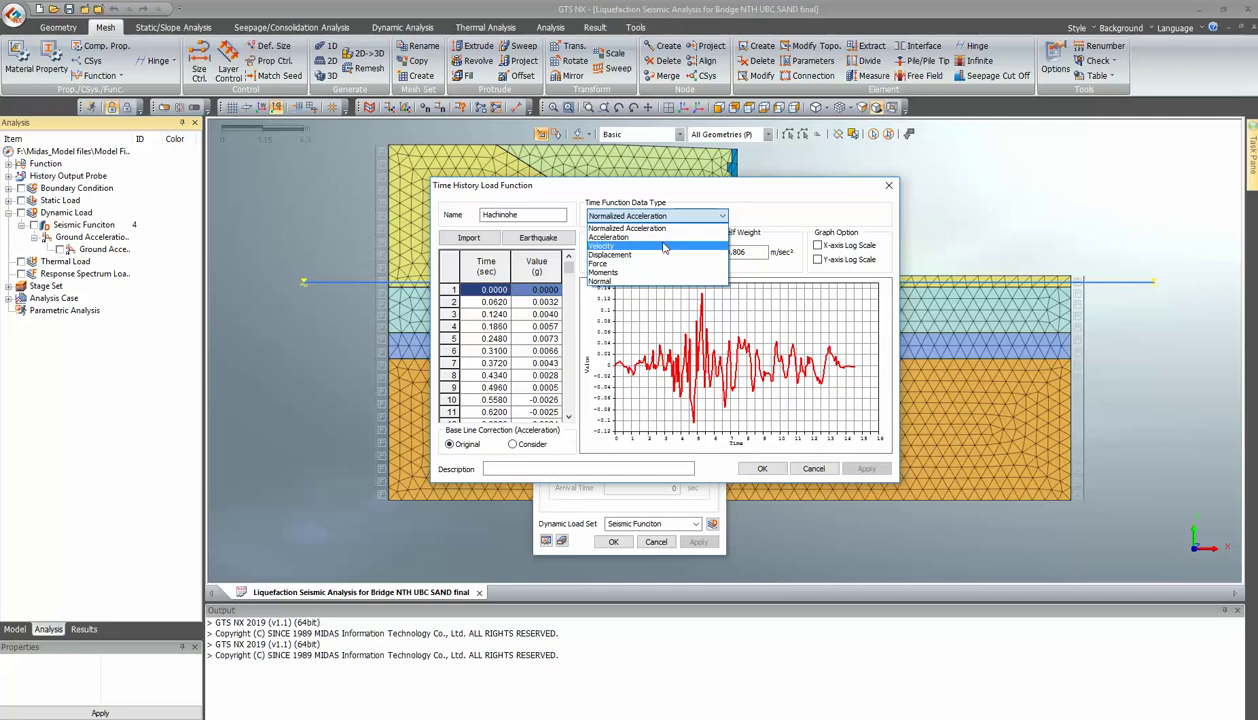
left_click(760, 188)
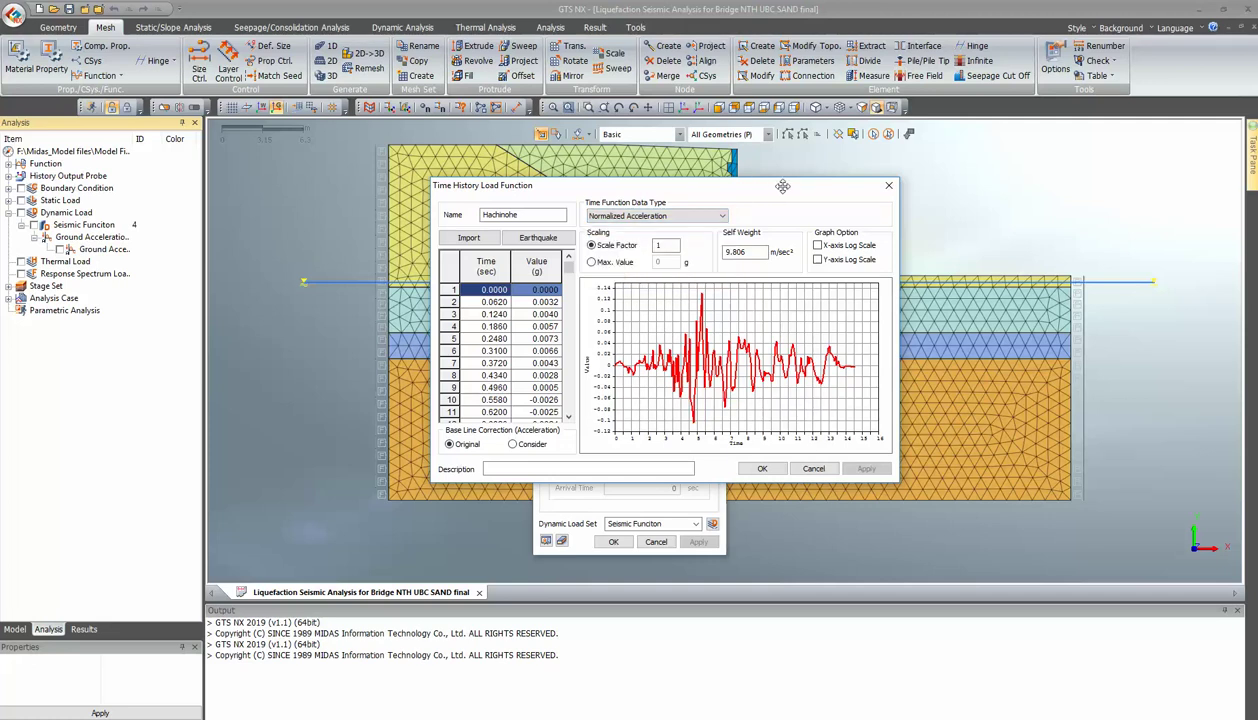
left_click(889, 187)
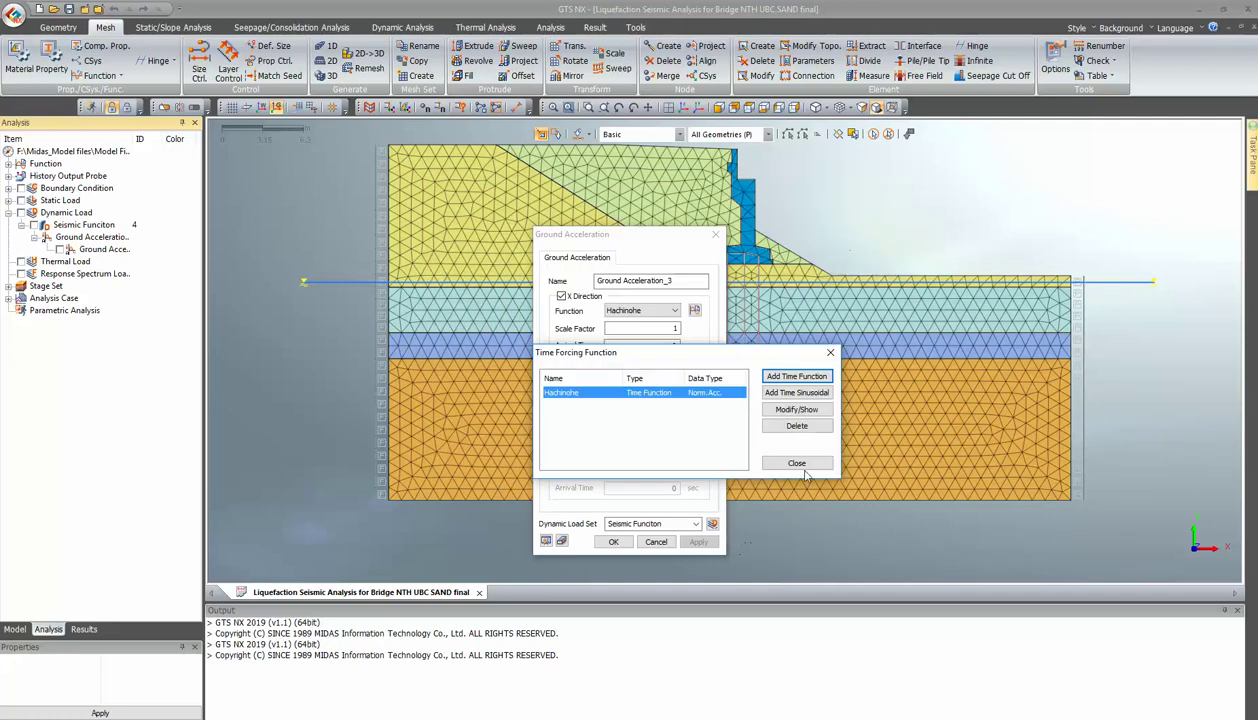
Step: Inspect the input parameters for adding a sinusoidal time forcing function, without creating one
left_click(798, 395)
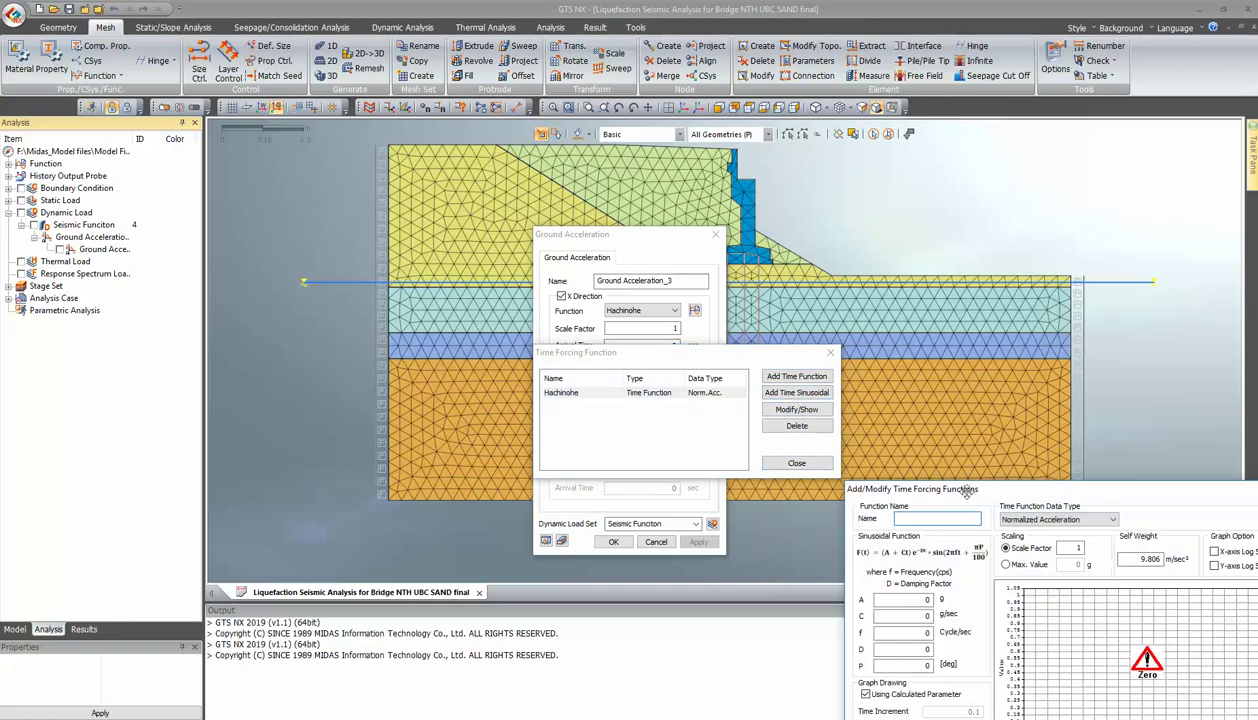
left_click_drag(880, 482, 513, 207)
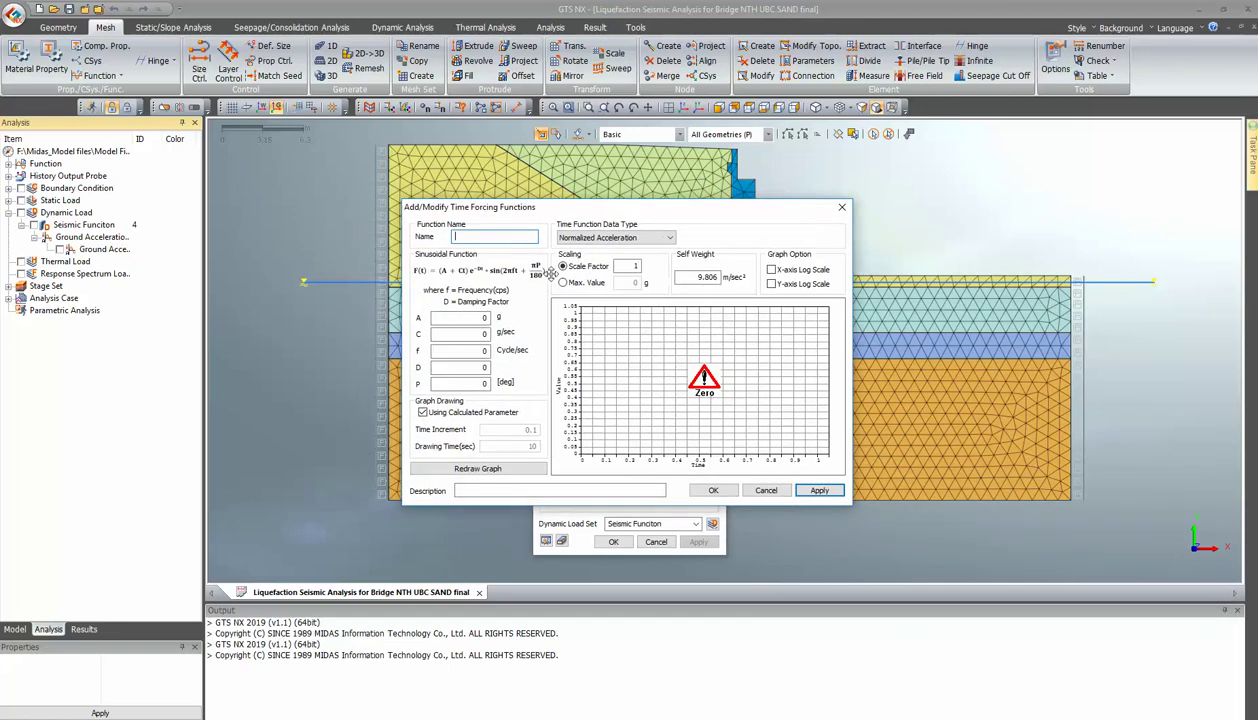
left_click_drag(474, 314, 482, 348)
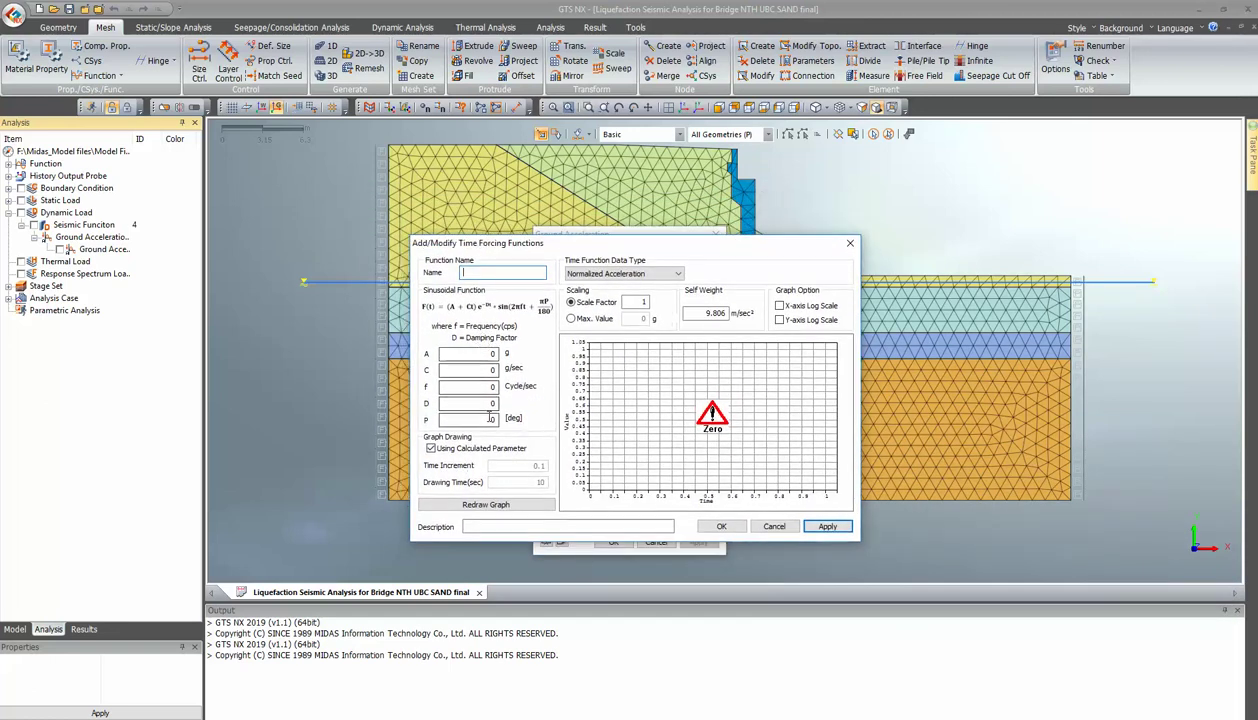
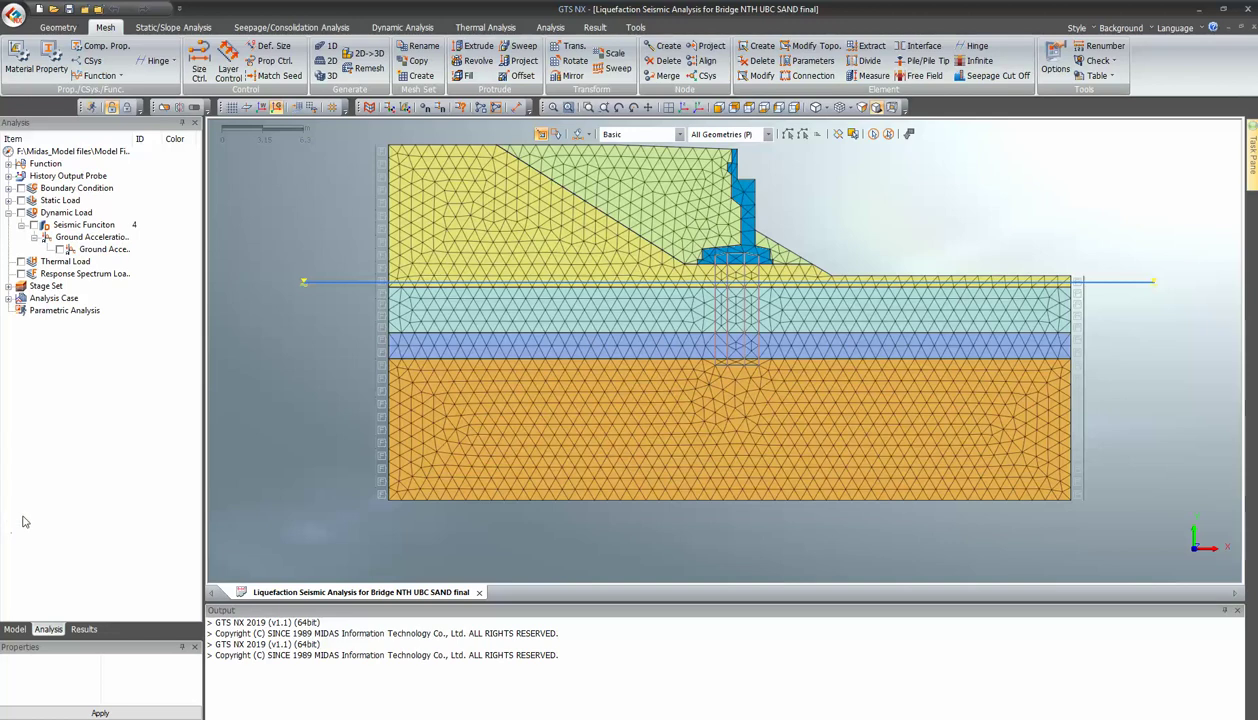
Step: Display the gravity load of static Load Set-1 on the model
left_click(8, 200)
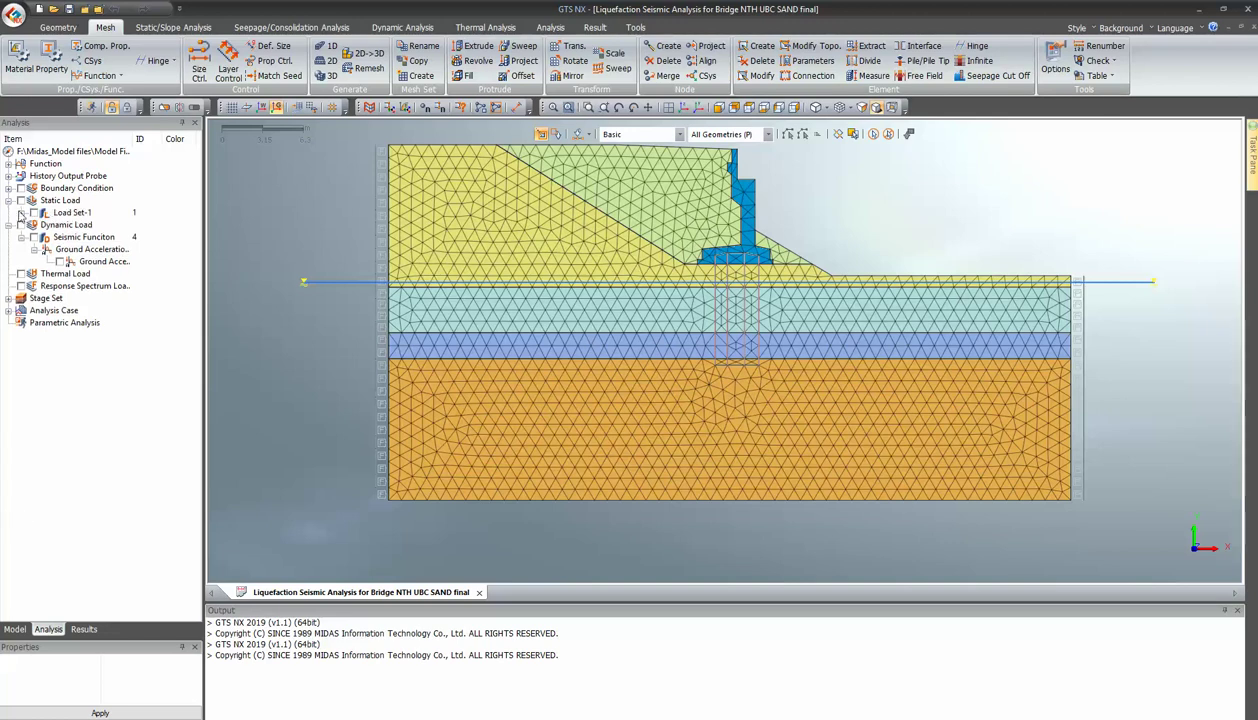
left_click(21, 212)
left_click(46, 224)
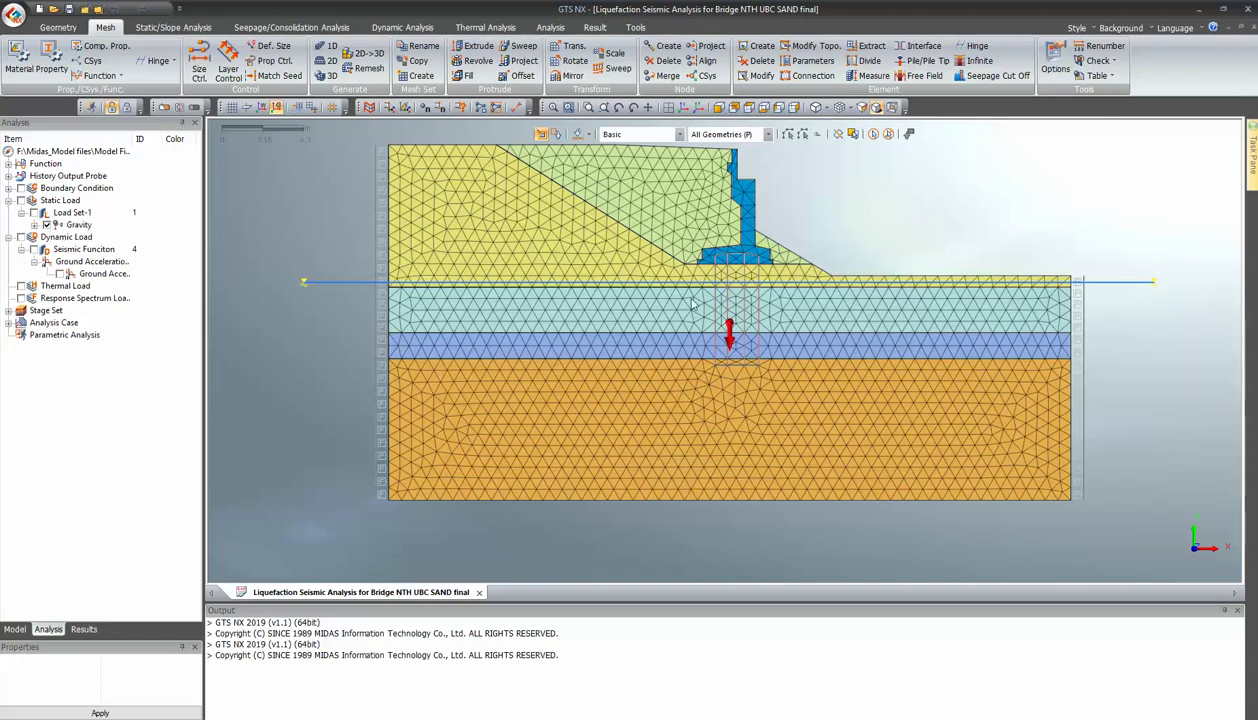
Step: Examine the direction components of the Gravity-1 load without changing them, and collapse Load Set-1
right_click(73, 226)
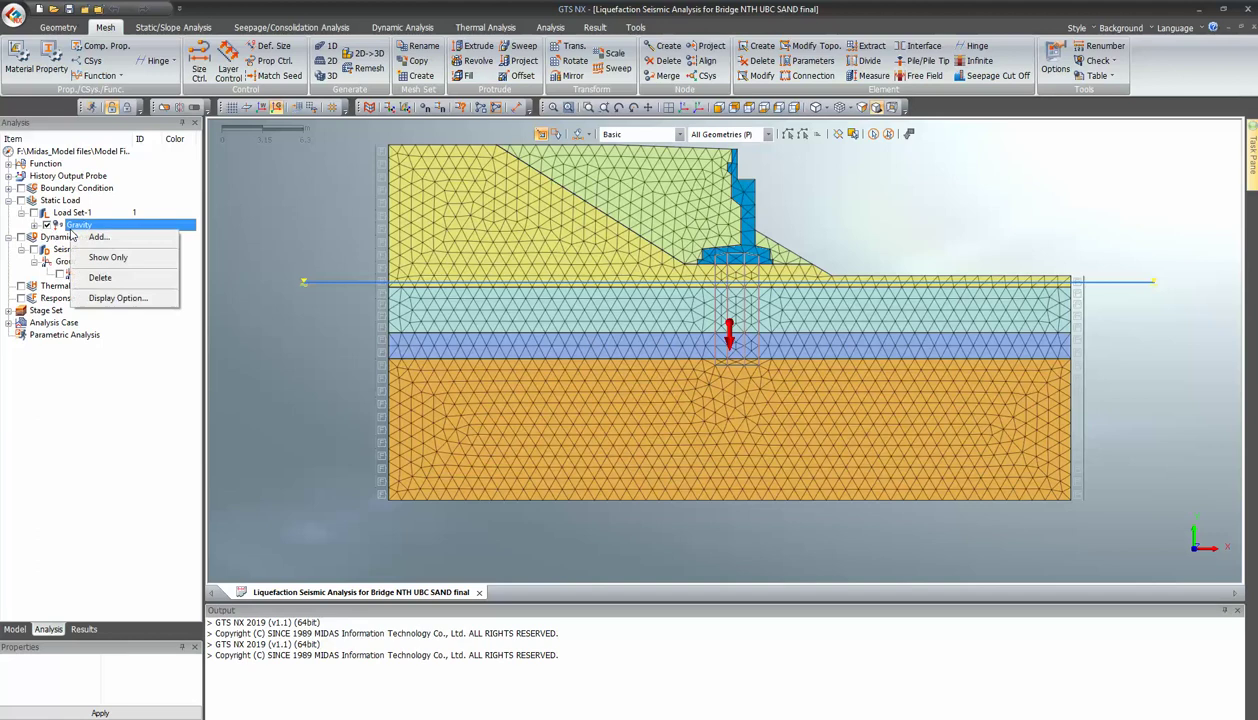
left_click(34, 224)
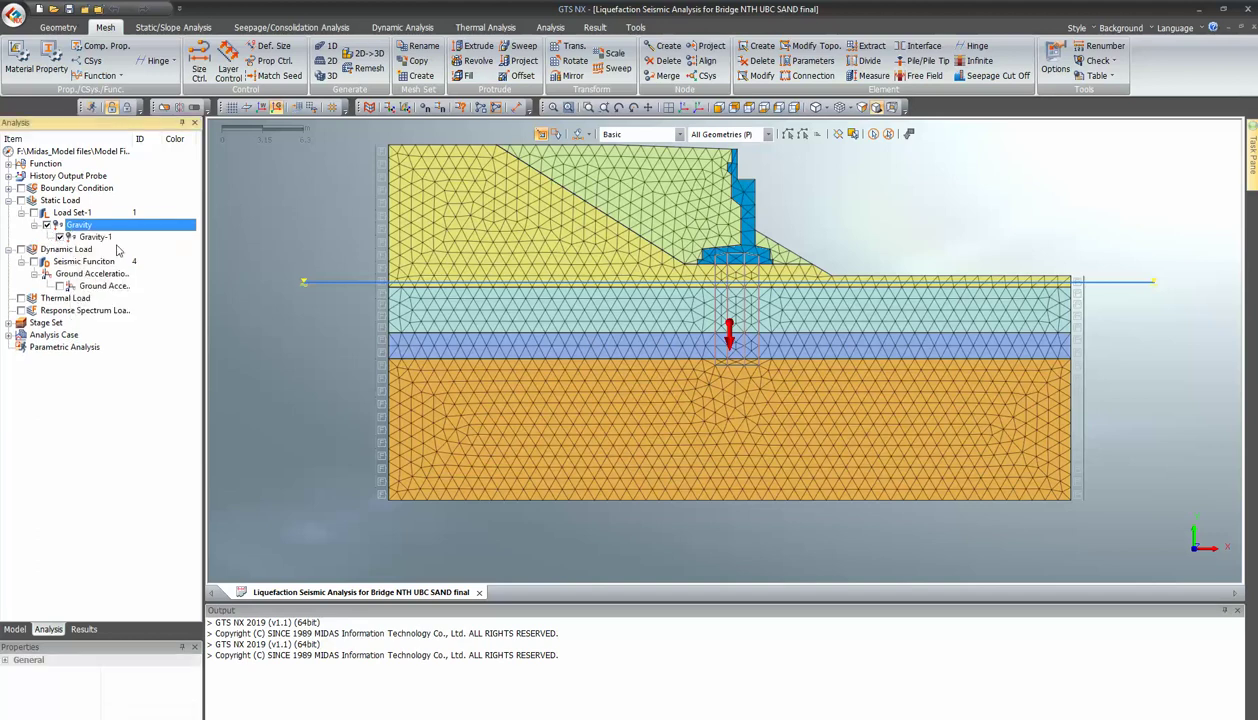
right_click(85, 237)
left_click(130, 273)
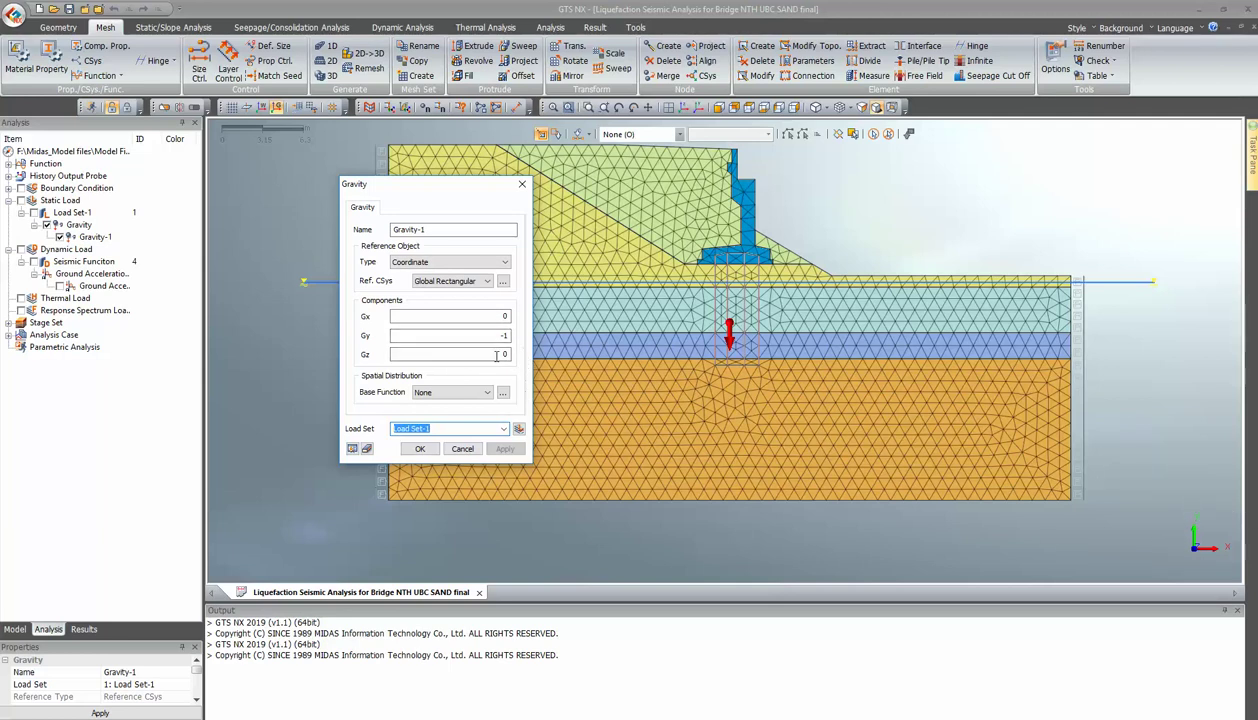
left_click(463, 449)
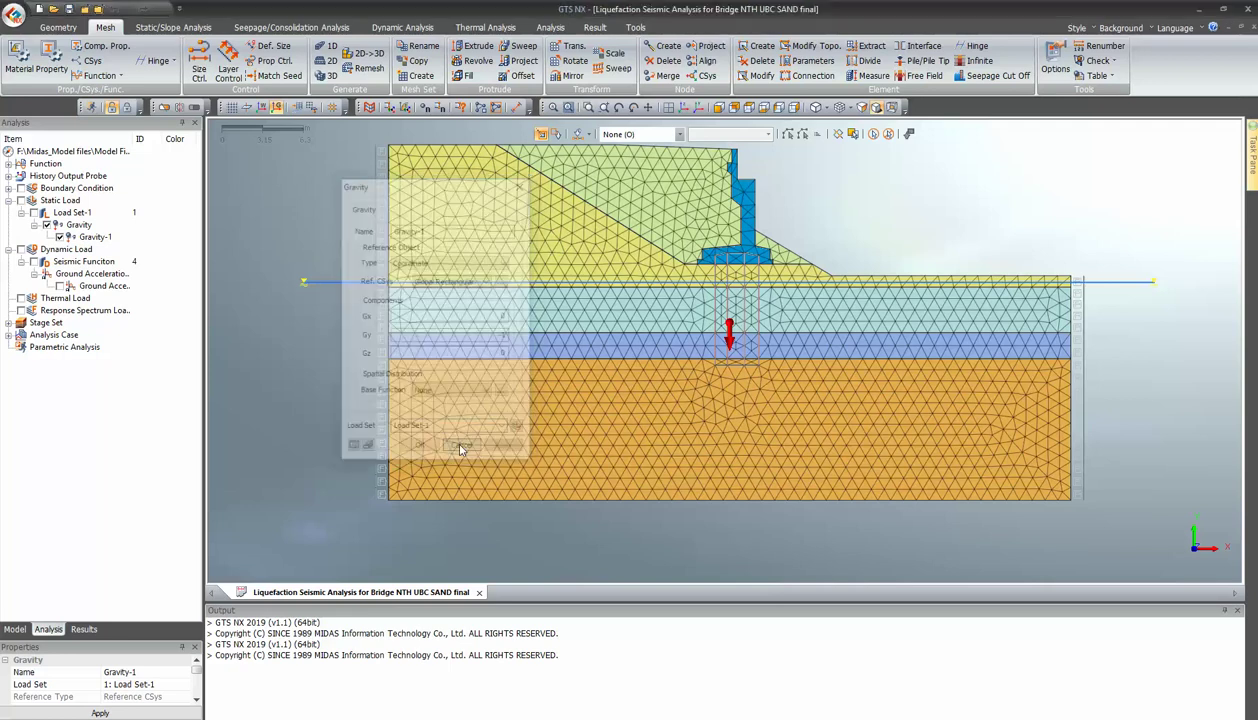
left_click(21, 213)
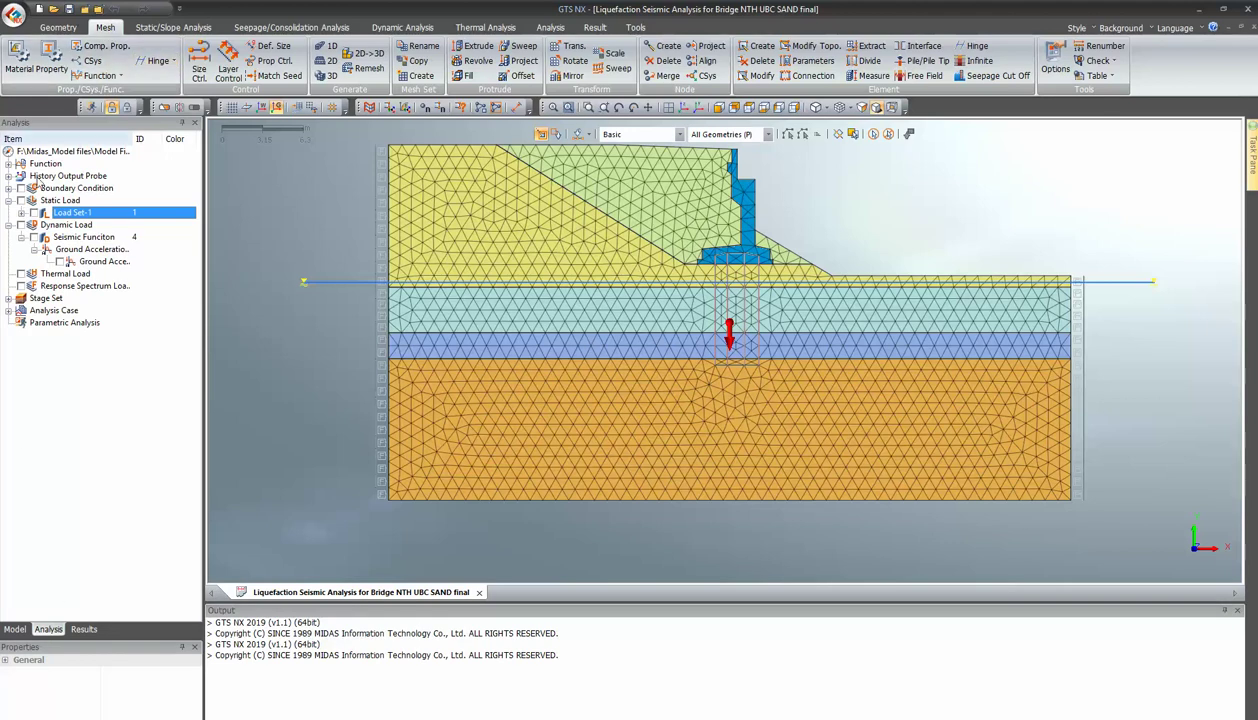
Step: Examine the general parameters and damping ratios of the Embankment, Weathered Rock and ubc sand materials without changing them
left_click(20, 58)
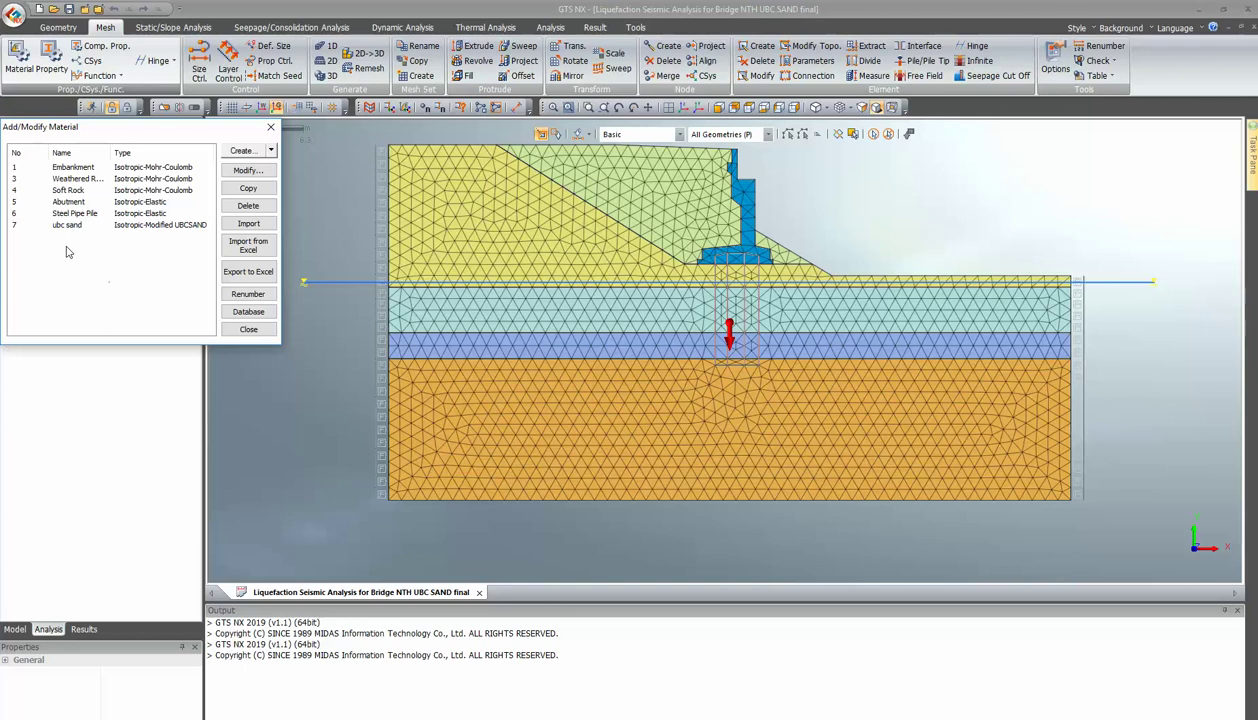
double_click(75, 167)
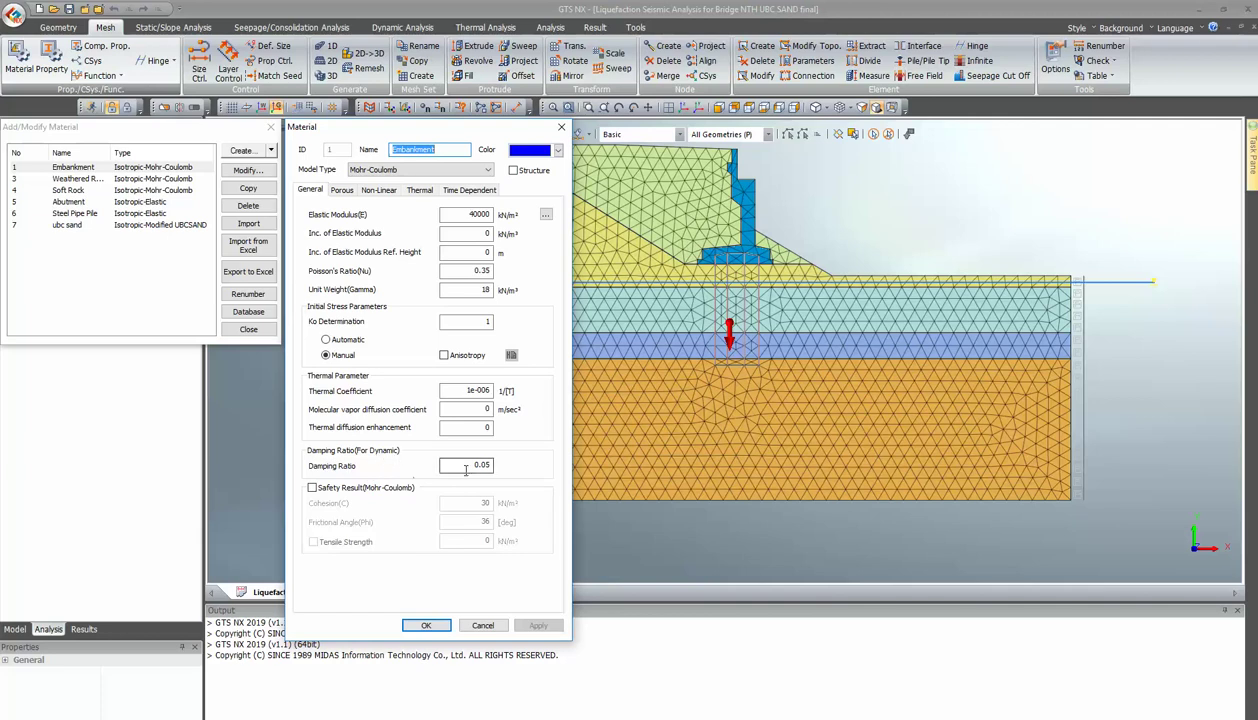
left_click(561, 126)
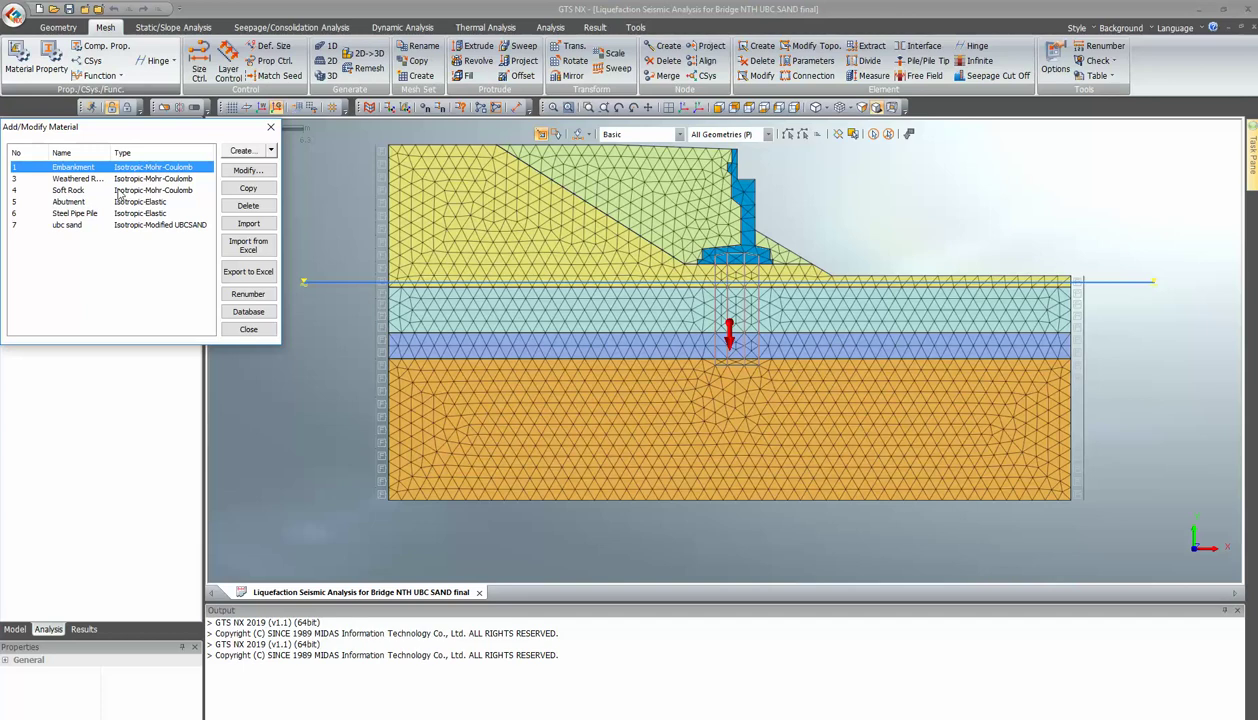
double_click(118, 179)
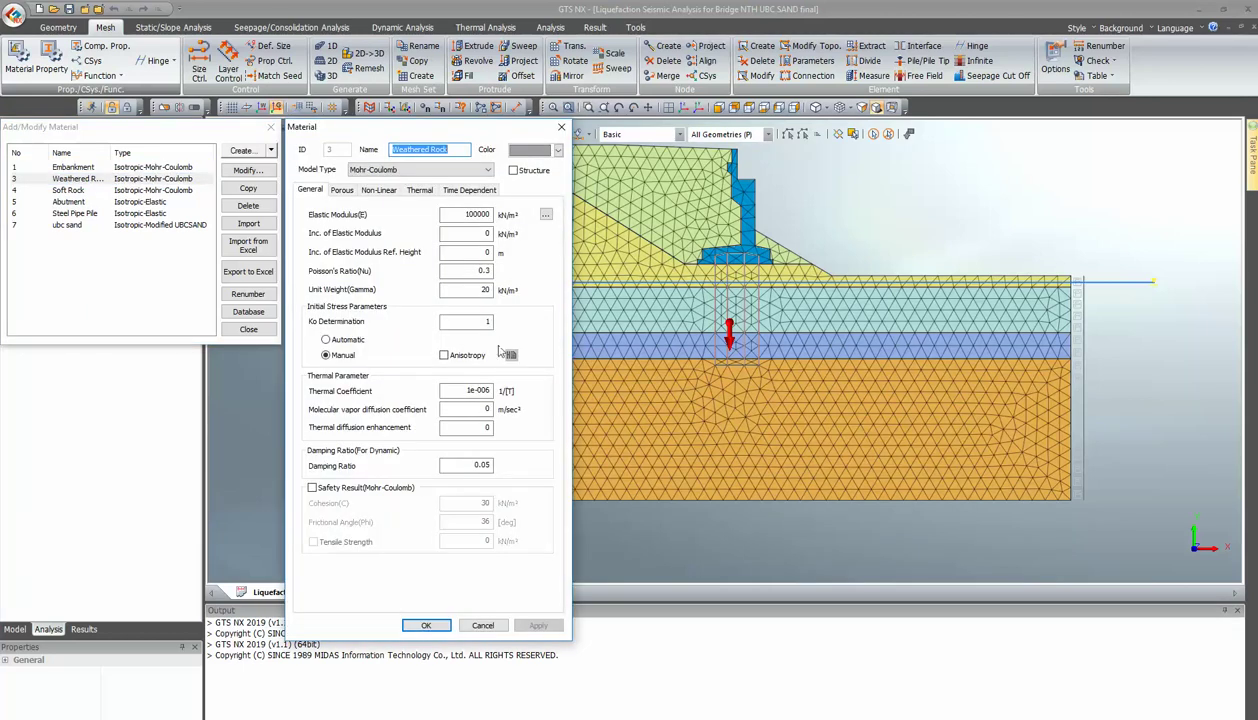
left_click(561, 126)
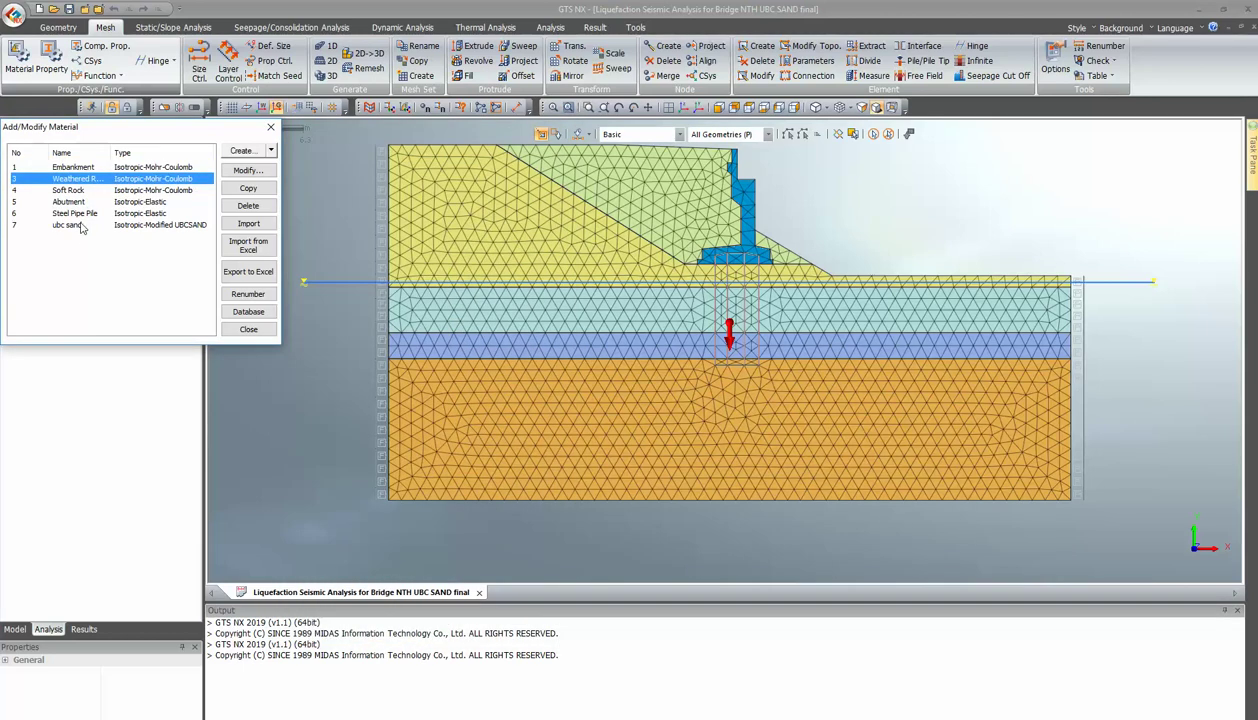
double_click(72, 225)
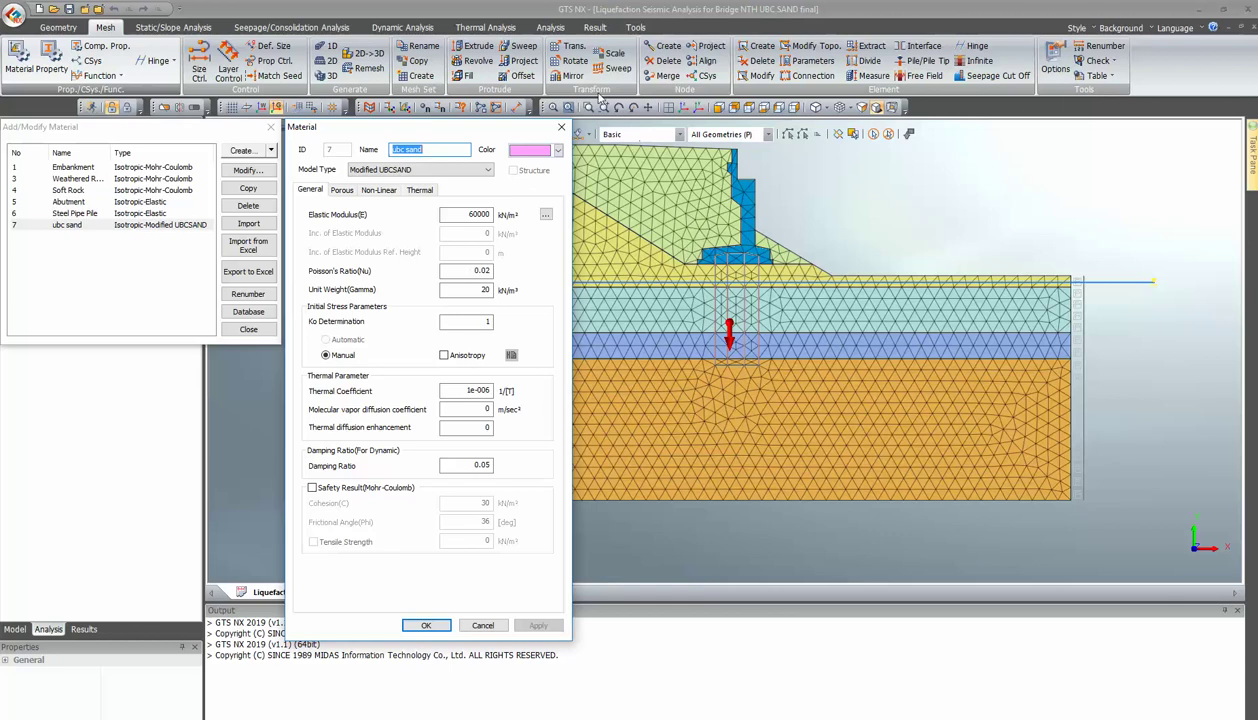
left_click(561, 126)
left_click(270, 127)
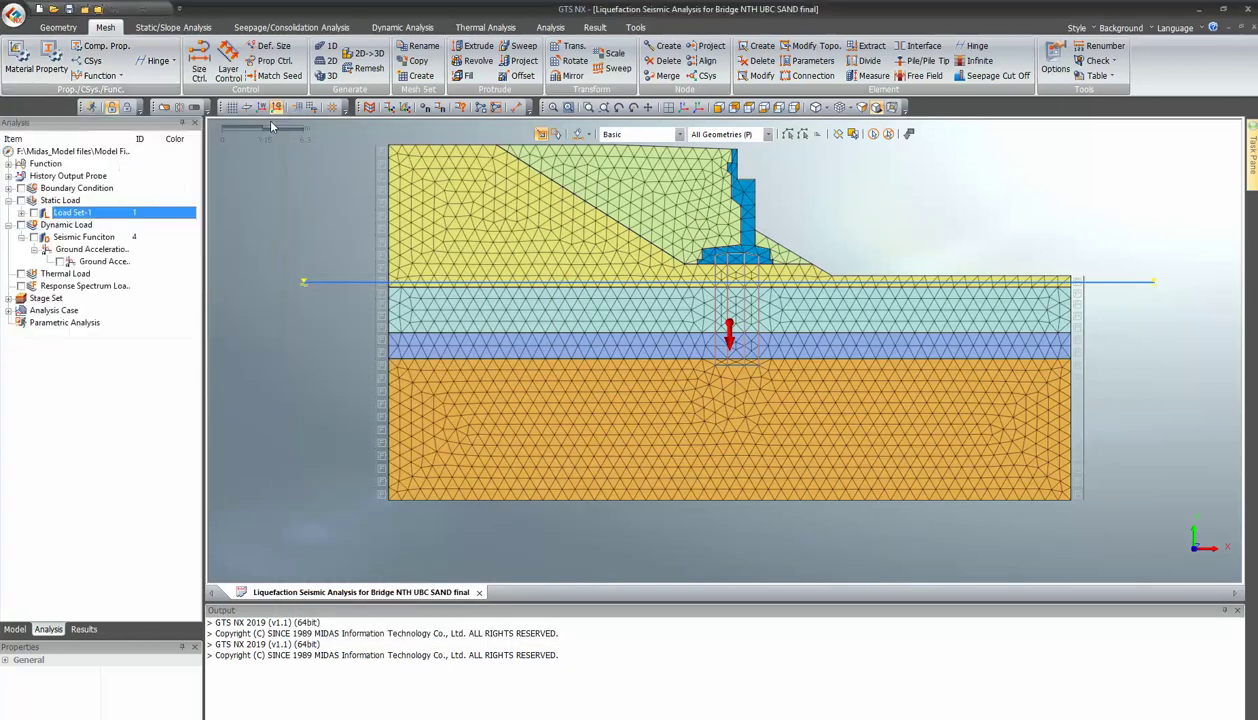
scroll(350, 440, "down", 1)
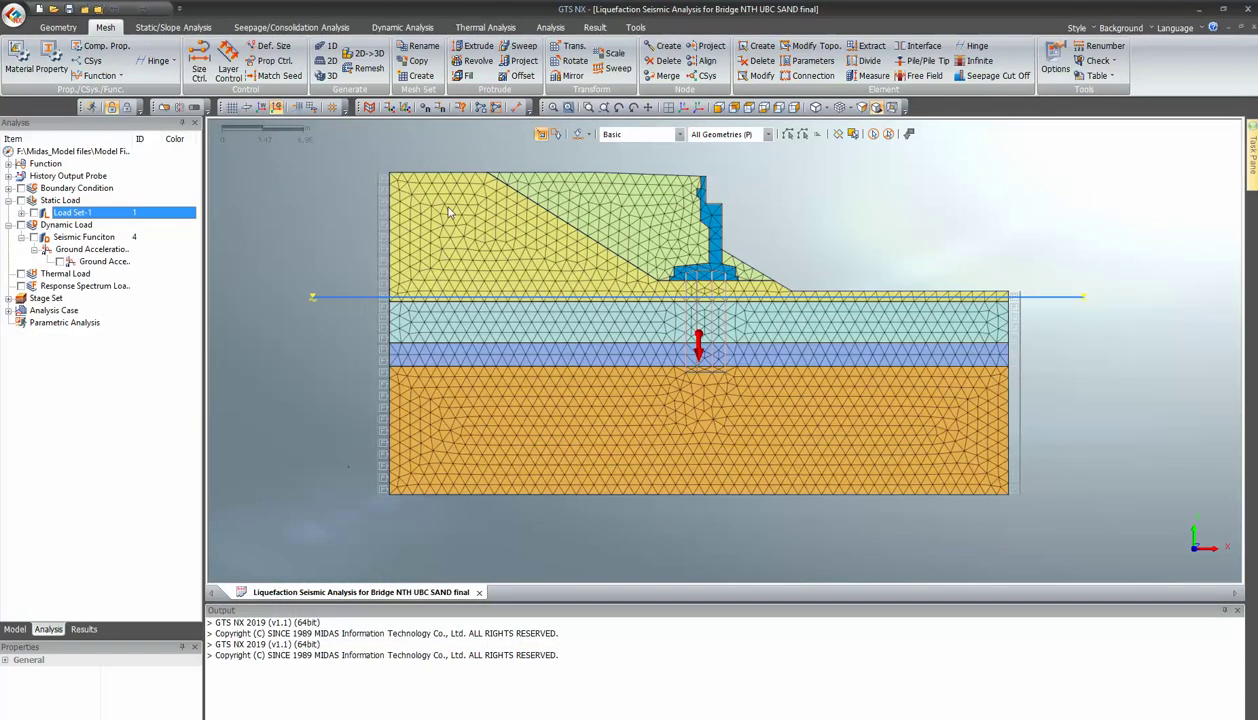
scroll(473, 145, "up", 1)
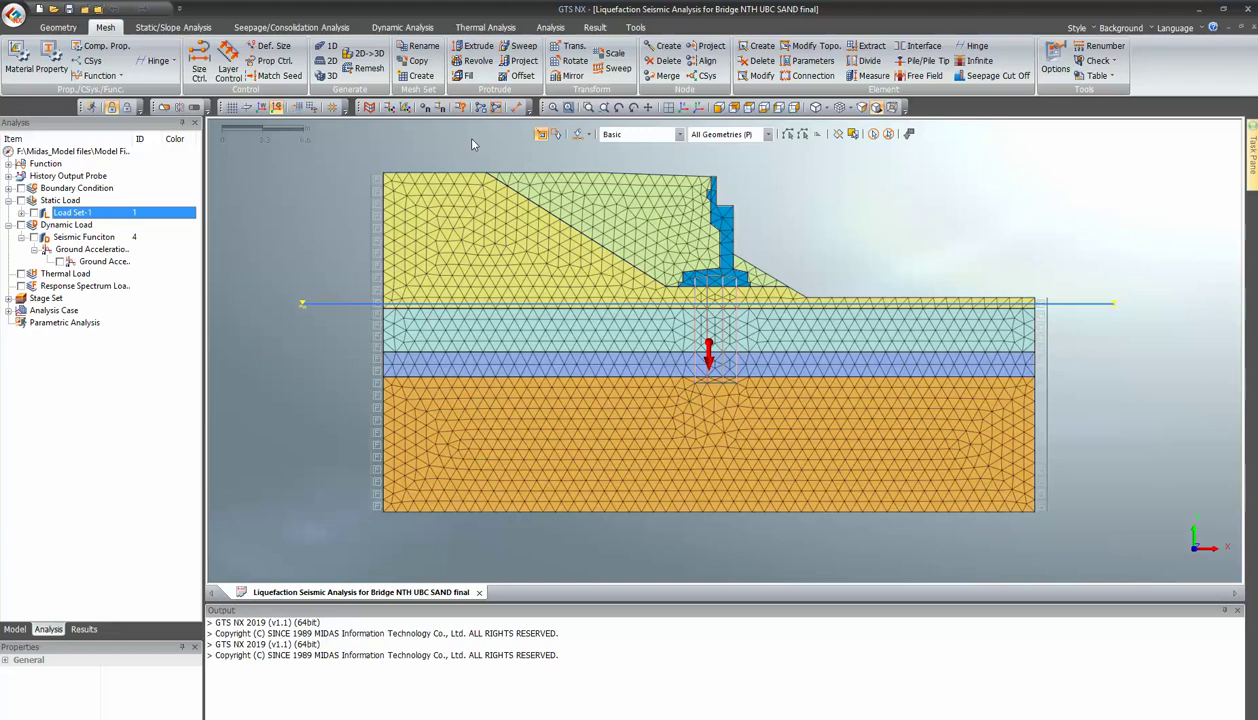
left_click(402, 27)
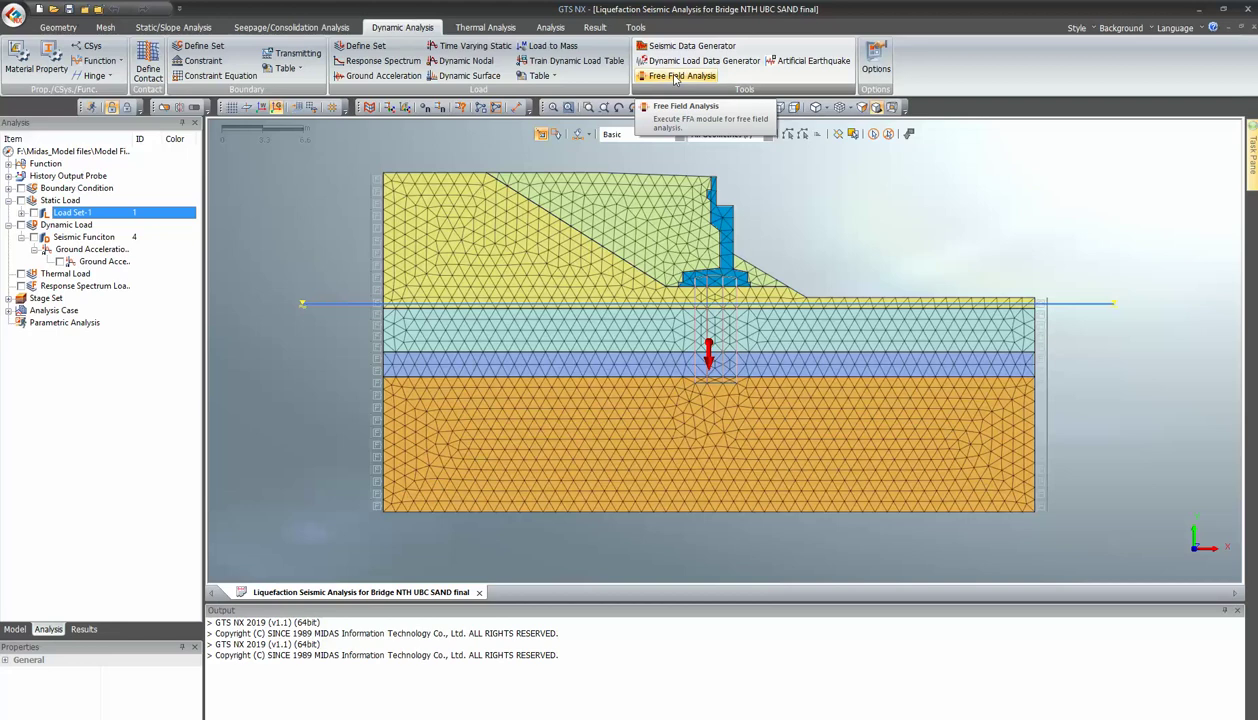
left_click(78, 29)
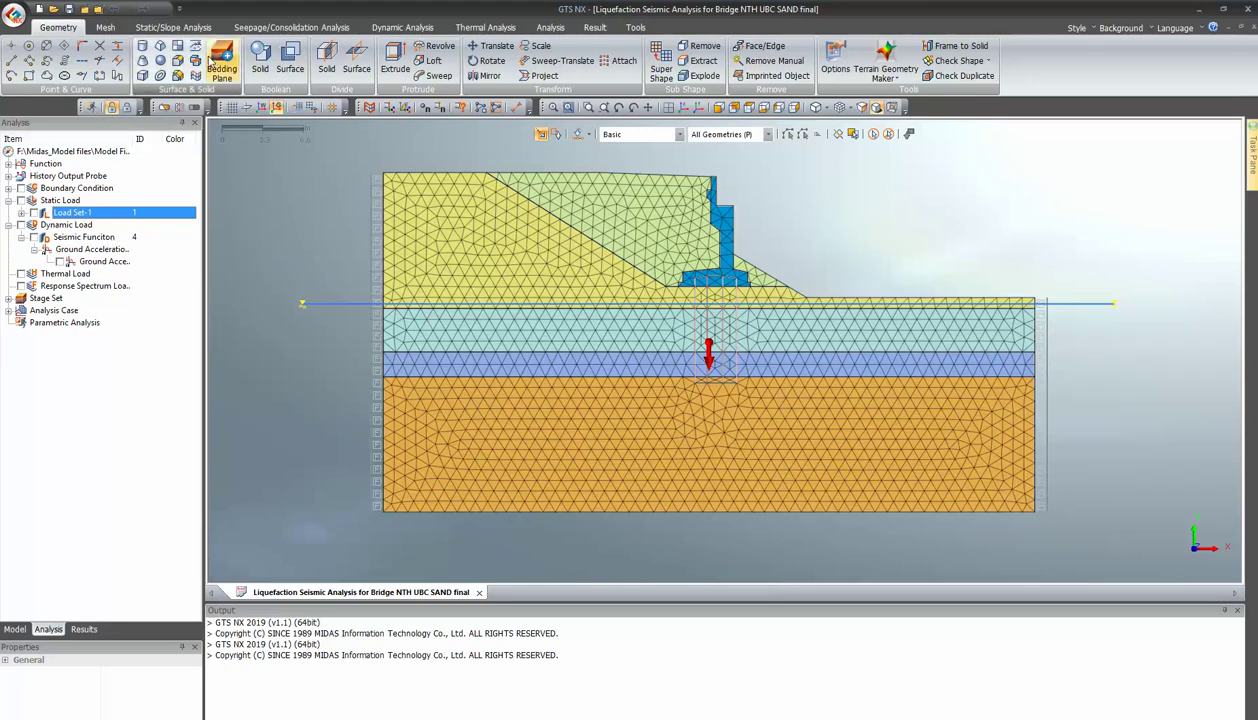
Step: Try selecting the free edges on both vertical sides of the ground mesh for line free field elements, without creating them
left_click(106, 26)
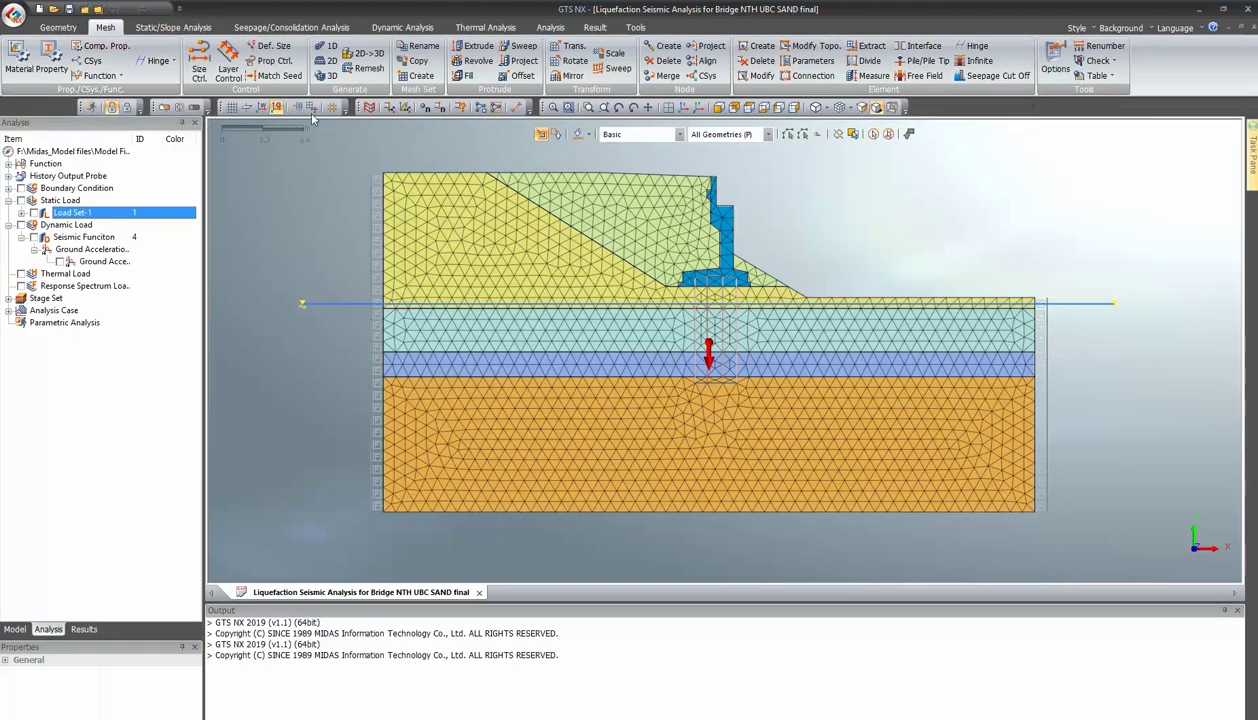
left_click(925, 77)
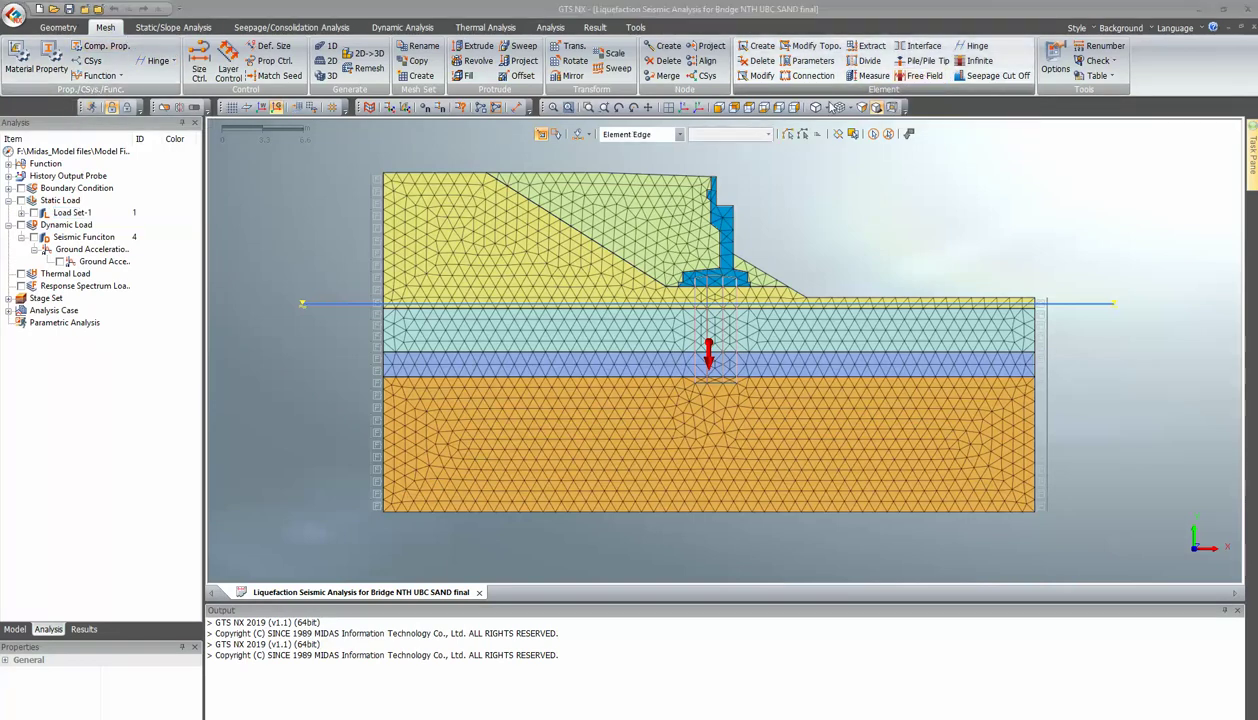
left_click_drag(345, 133, 402, 578)
left_click_drag(1012, 284, 1131, 576)
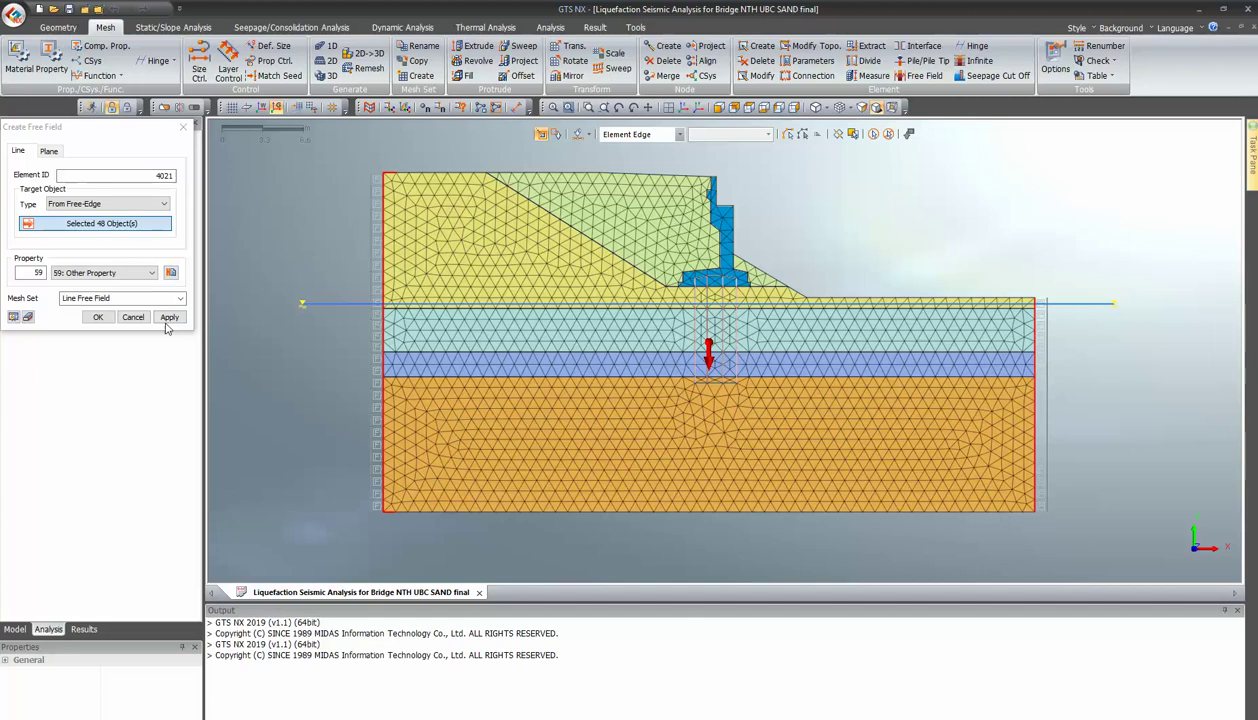
left_click(135, 319)
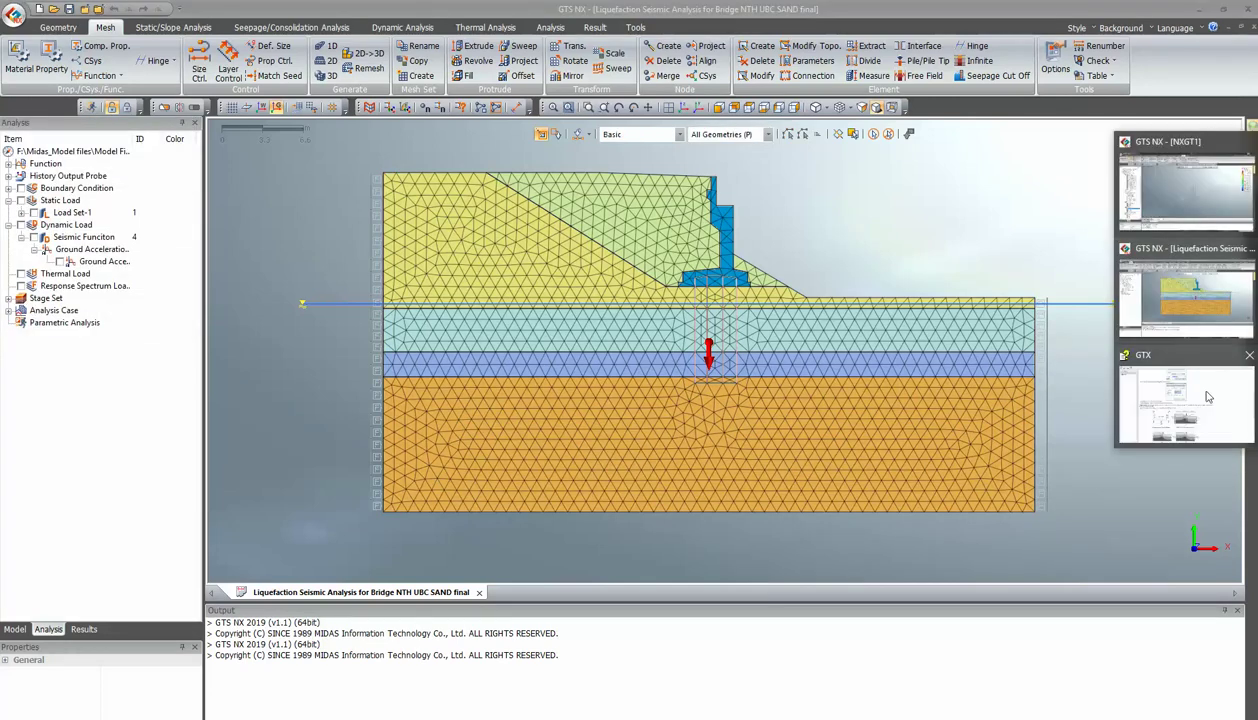
Step: Read the Free Field Element help page in the GTX manual, covering its methodology, boundary types, width factor and verification example
left_click(1155, 402)
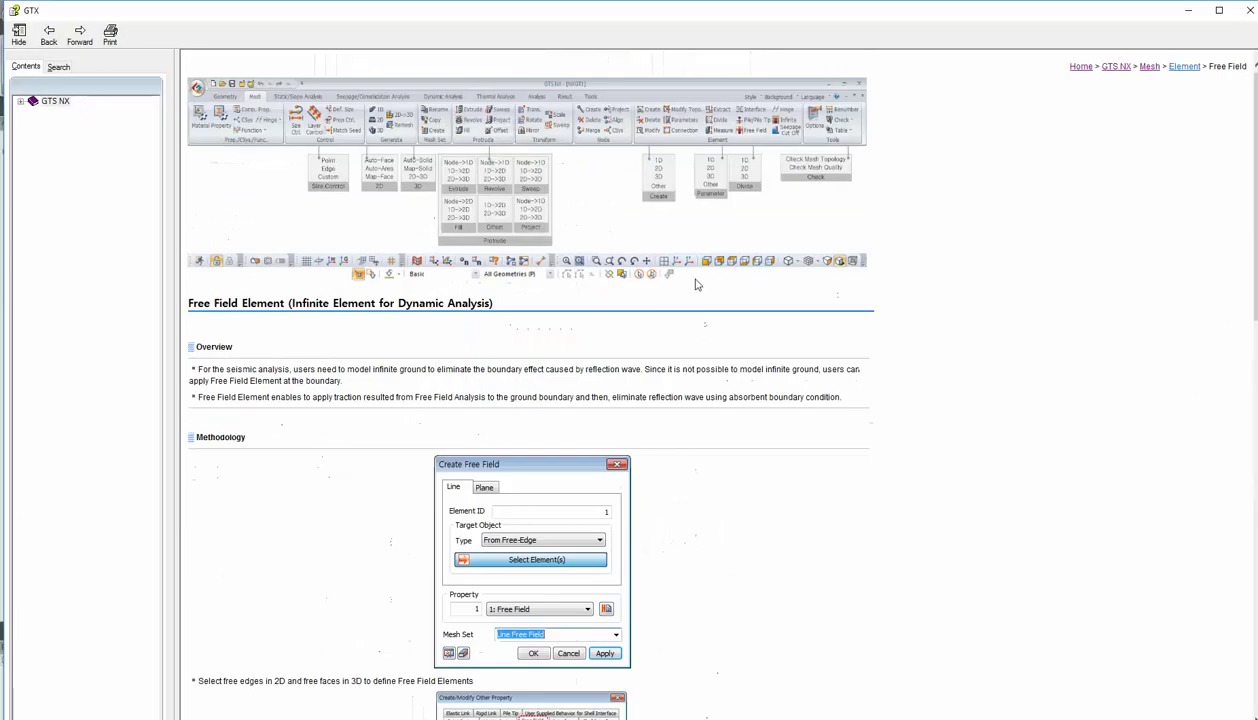
scroll(696, 278, "up", 5)
scroll(696, 284, "up", 2)
scroll(748, 142, "down", 10)
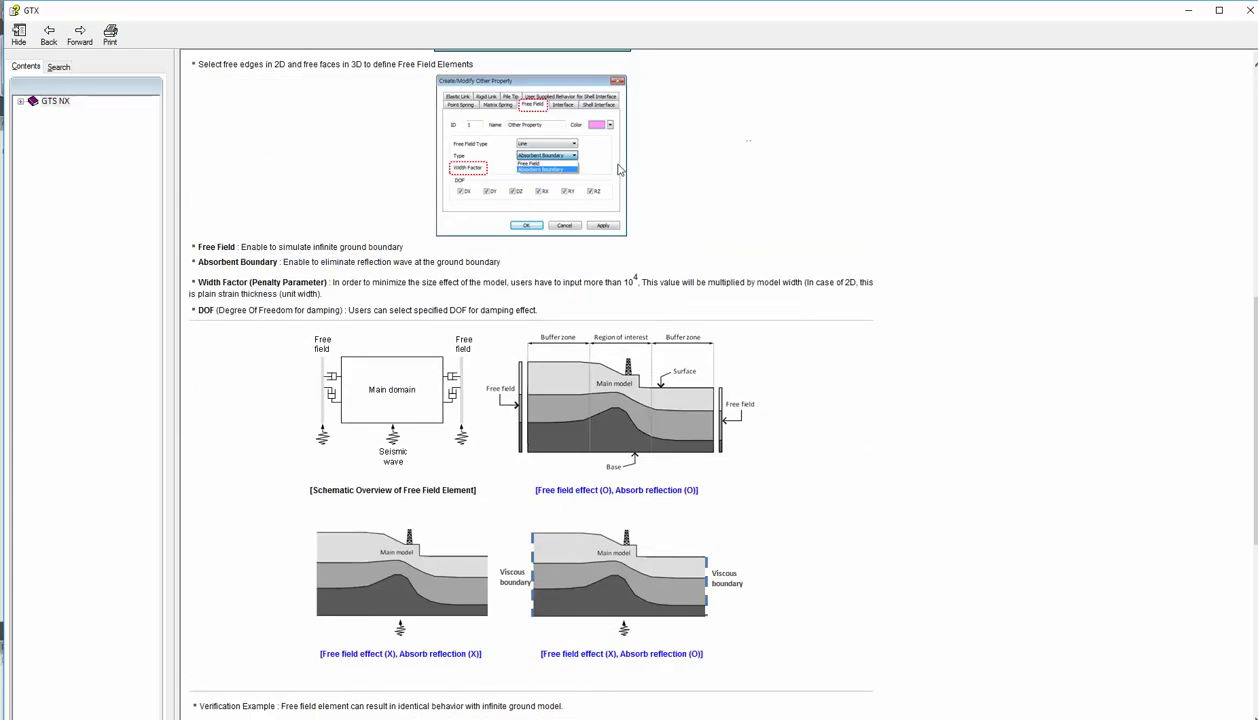
scroll(606, 168, "down", 3)
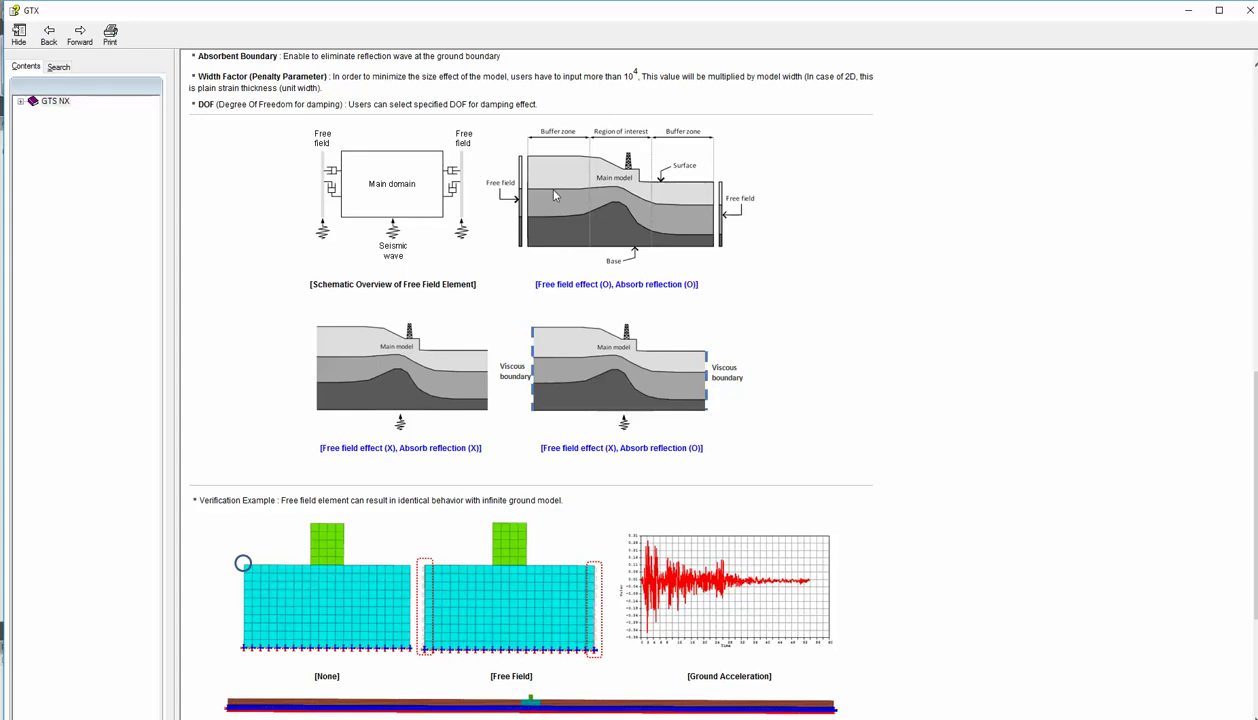
scroll(554, 196, "down", 5)
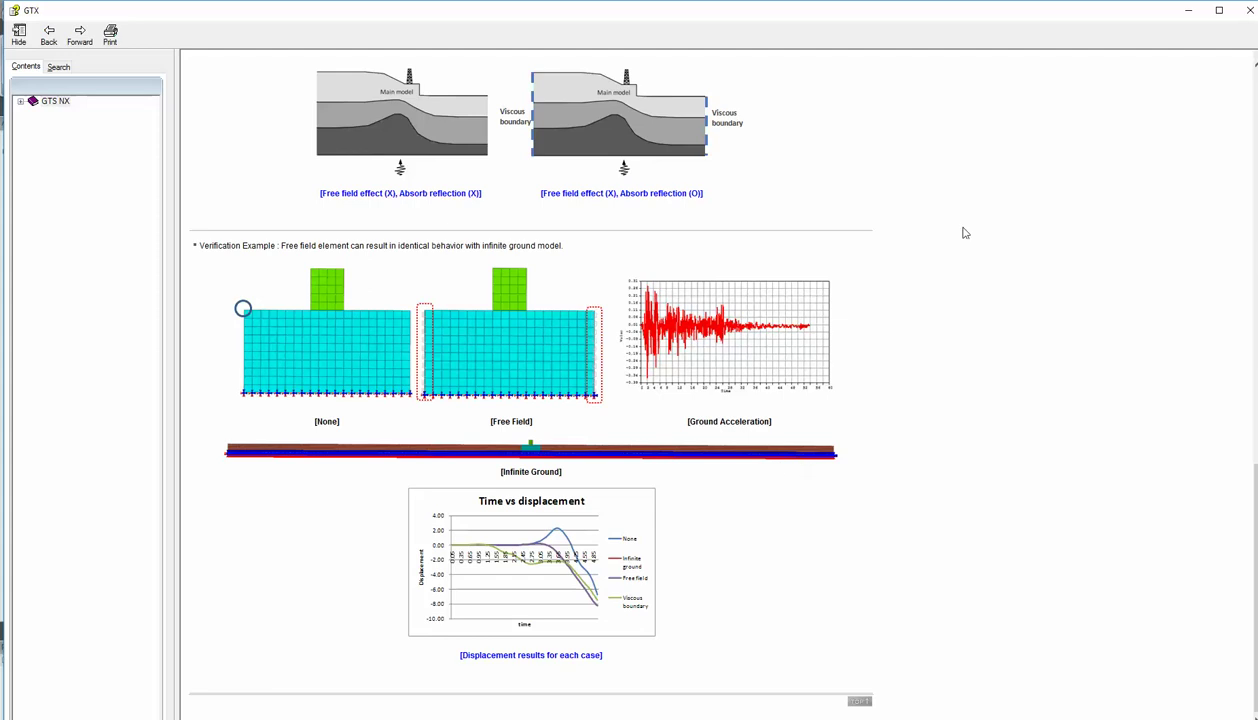
left_click(1188, 11)
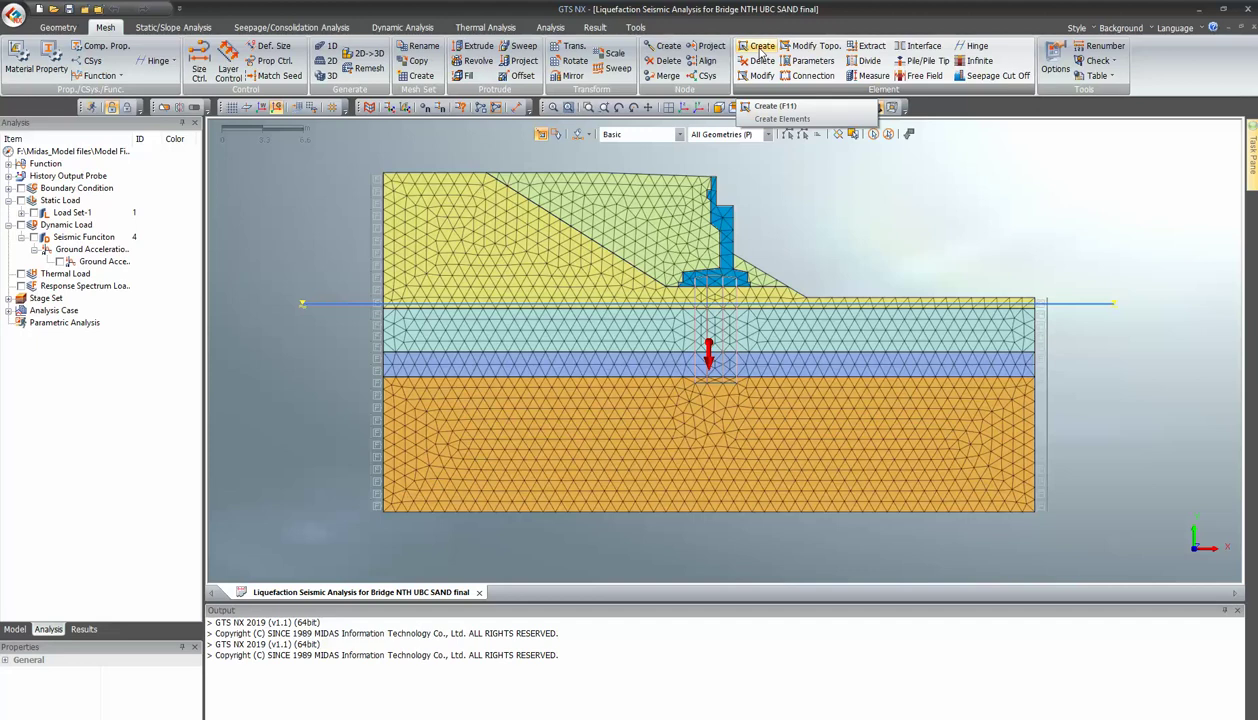
Step: Examine the Ground Surface Spring options for element creation, including subgrade reaction and damping constant, without creating any
left_click(760, 50)
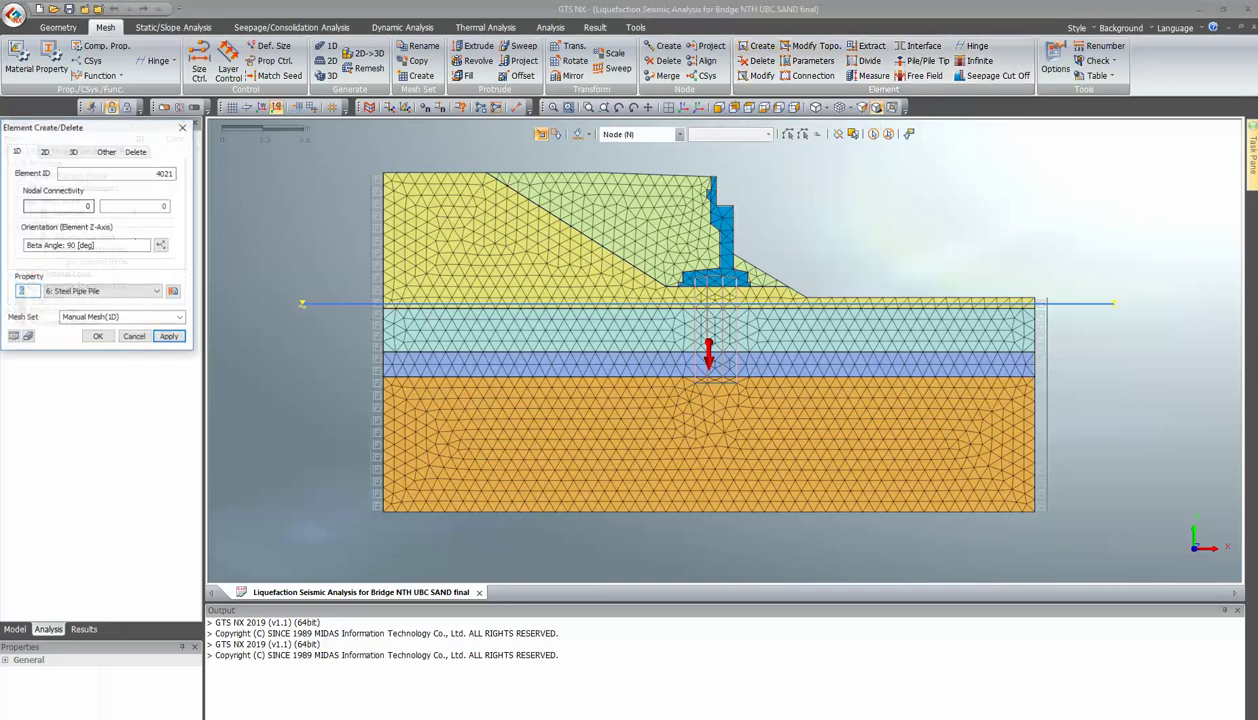
left_click_drag(79, 127, 264, 163)
left_click(292, 178)
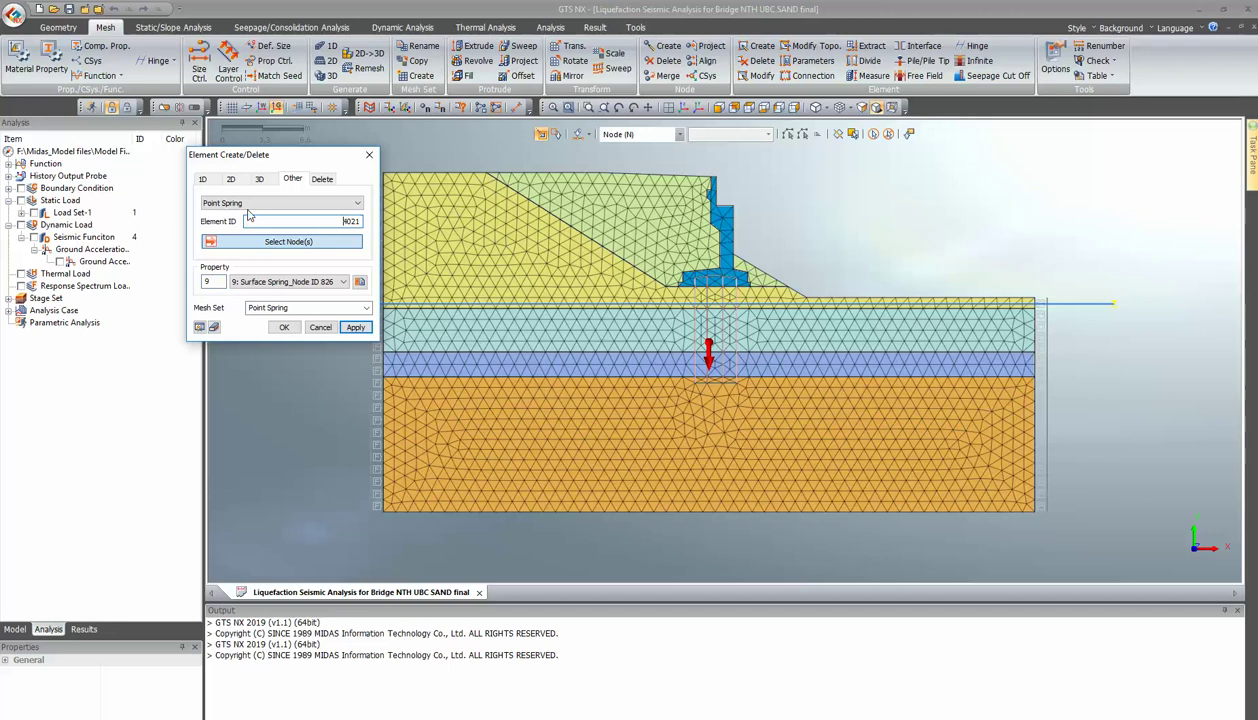
left_click(248, 204)
left_click(240, 269)
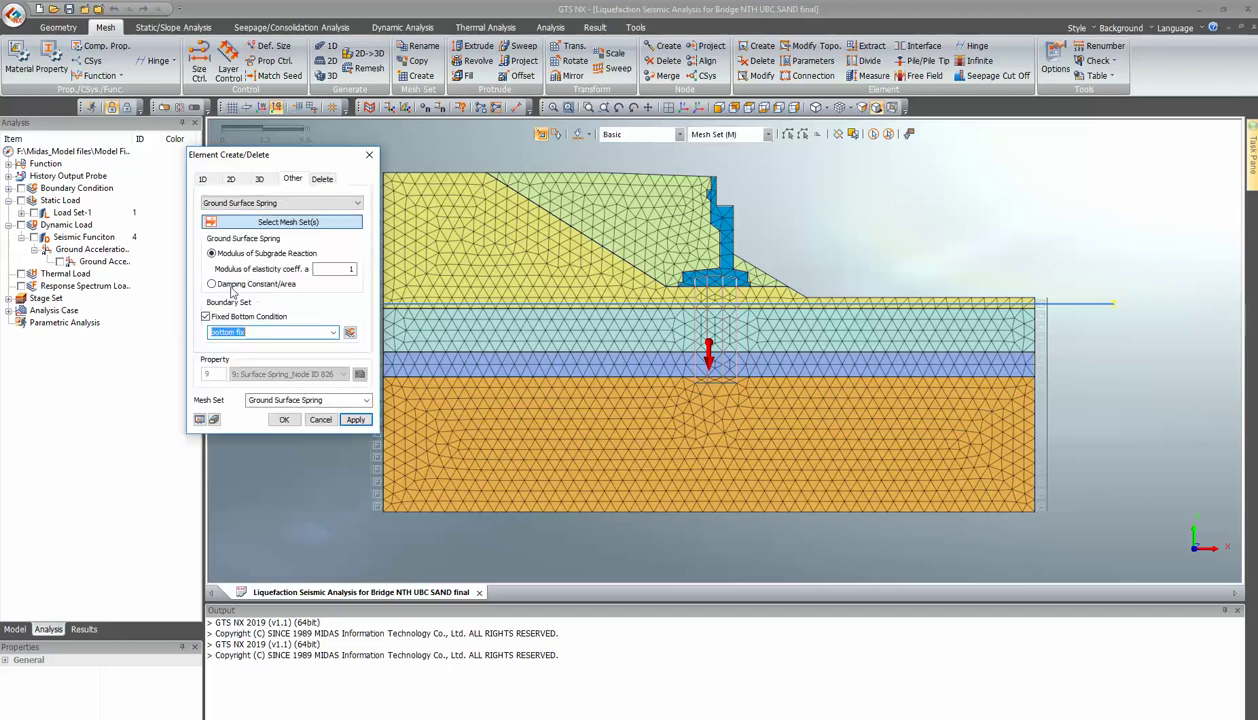
left_click(367, 156)
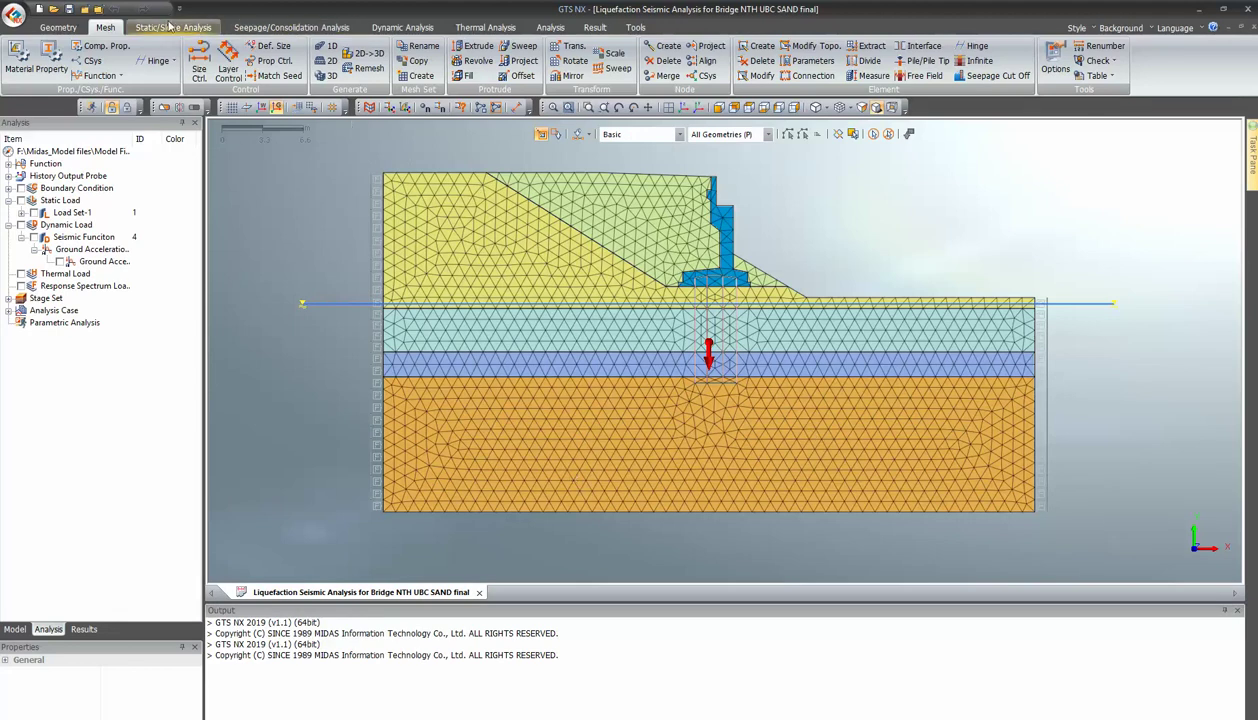
Step: Open the Initial stage of the Liquefaction stage set and review its activated meshes, boundary condition, static load and water level
left_click(400, 27)
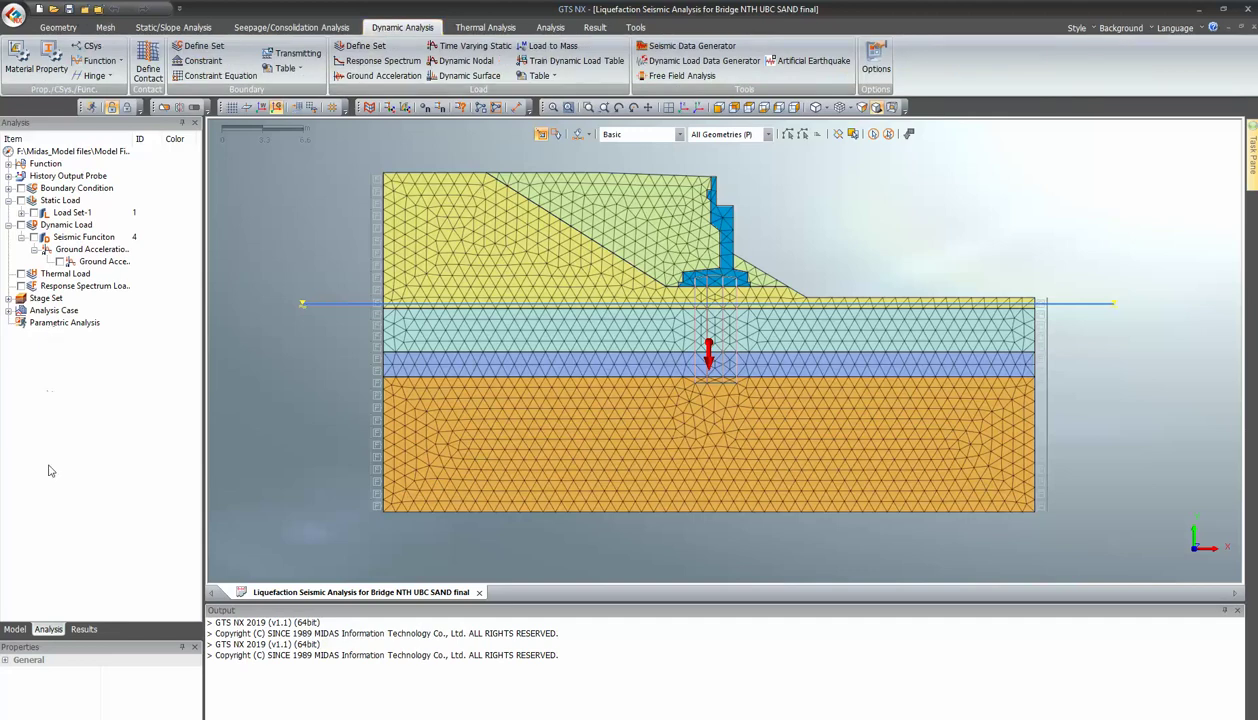
left_click(8, 298)
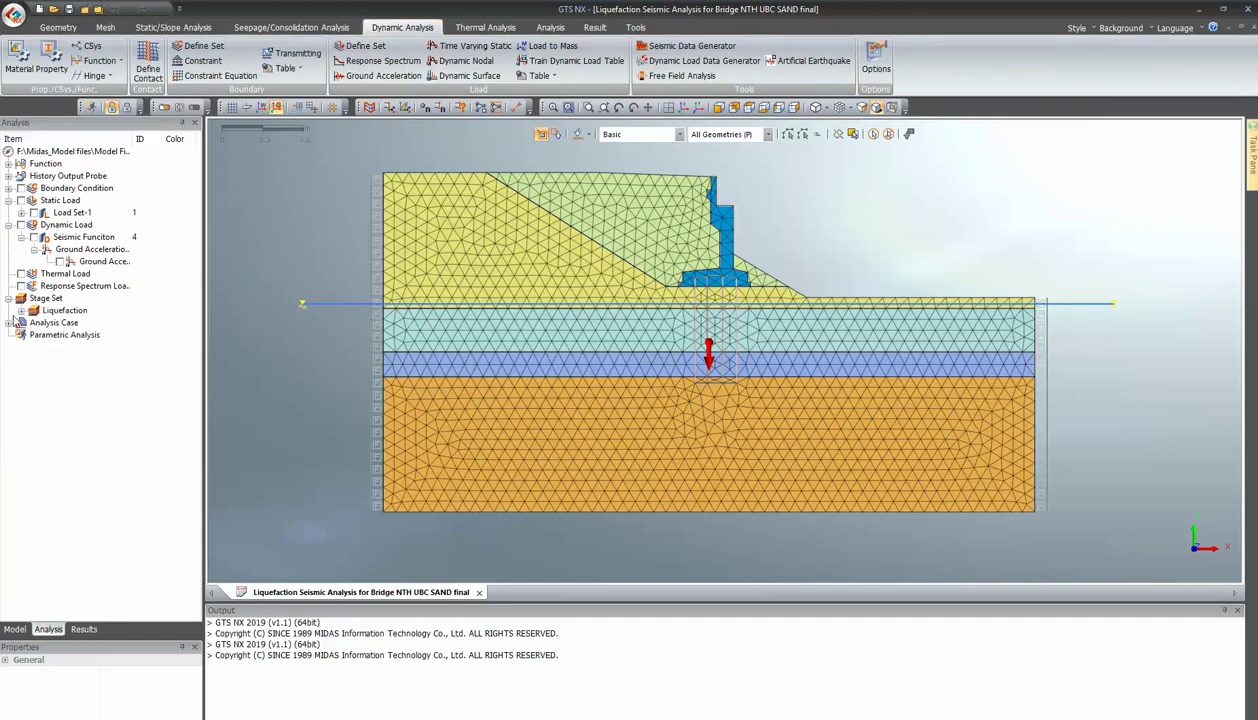
left_click(21, 310)
right_click(80, 324)
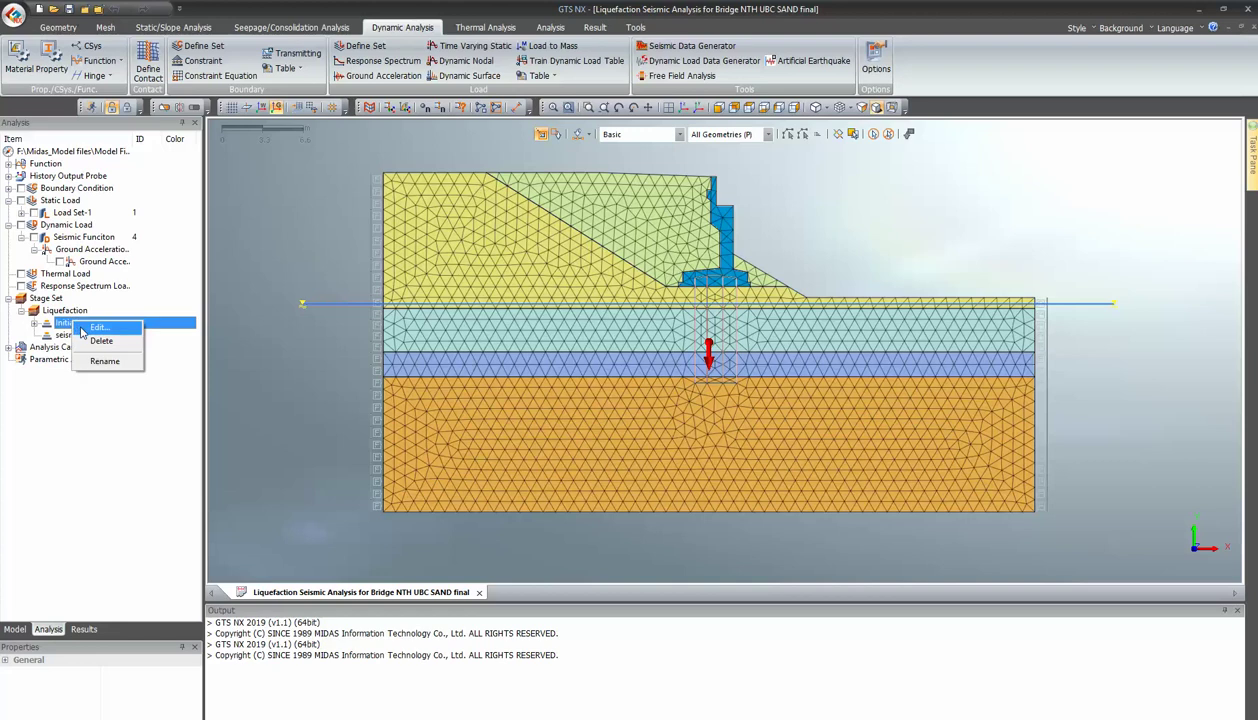
left_click(99, 327)
left_click_drag(300, 130, 347, 162)
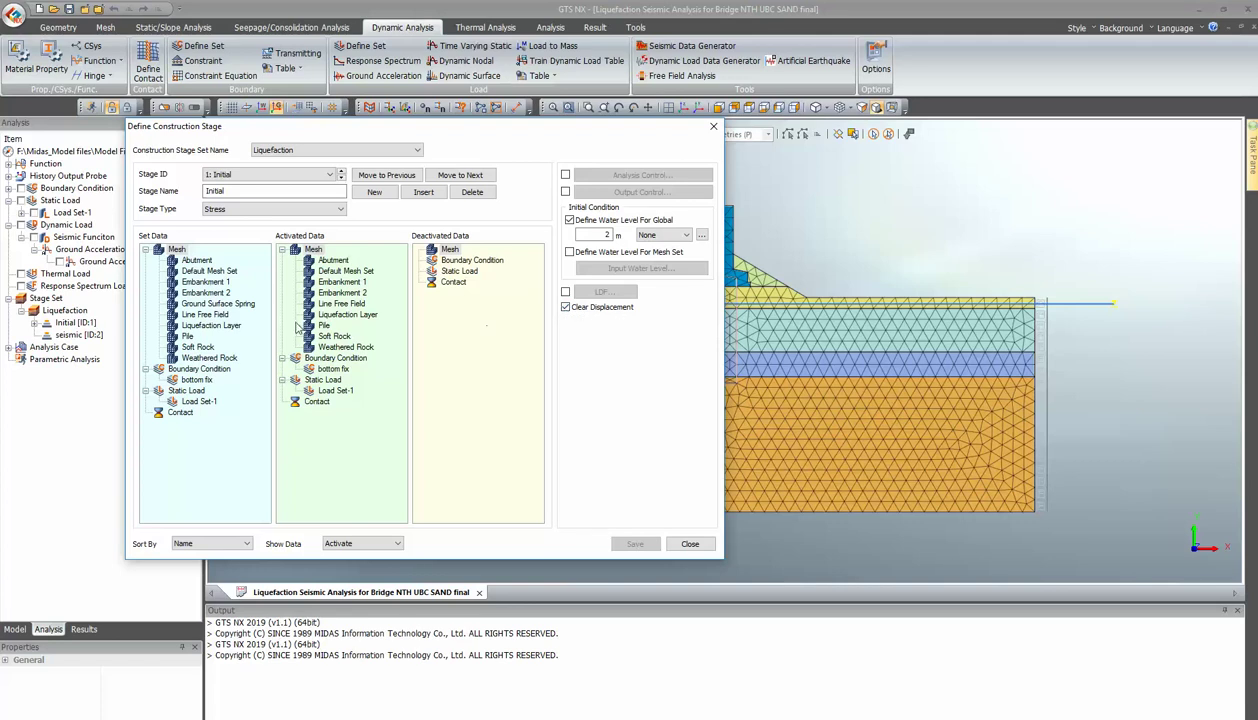
Step: Switch to the seismic stage and examine the modal periods and damping ratios of the damping method in its analysis control
left_click(341, 178)
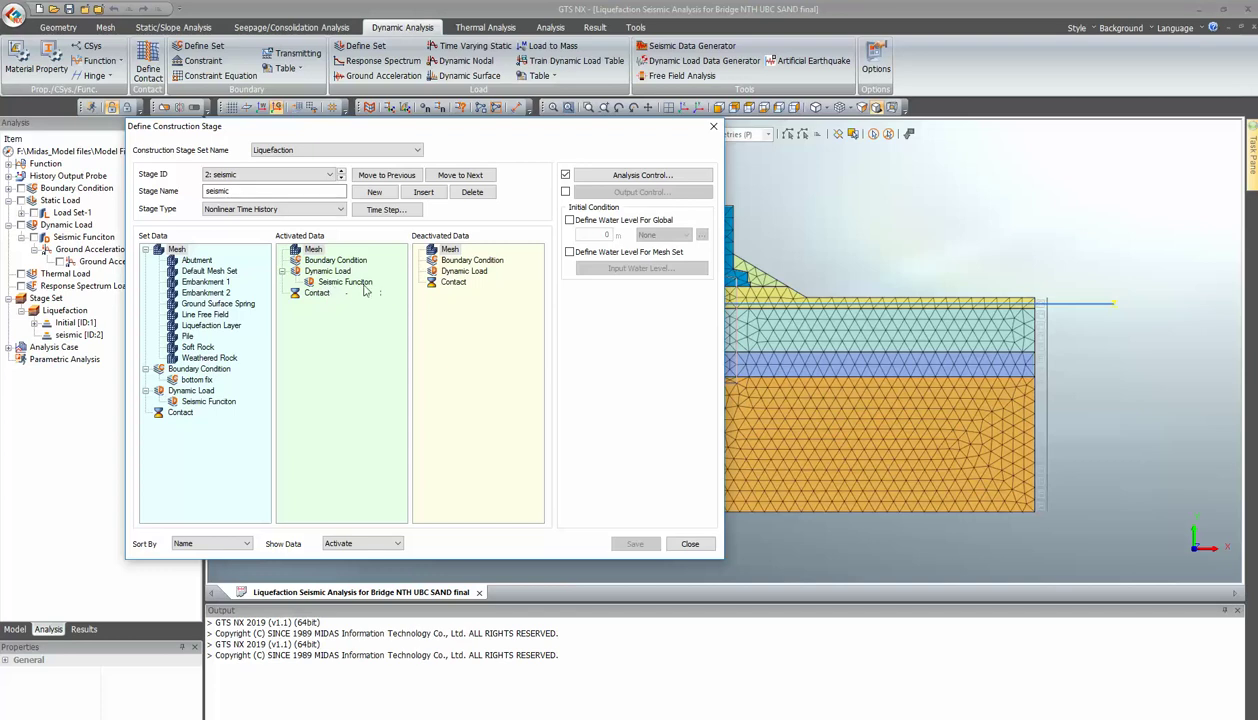
left_click(642, 175)
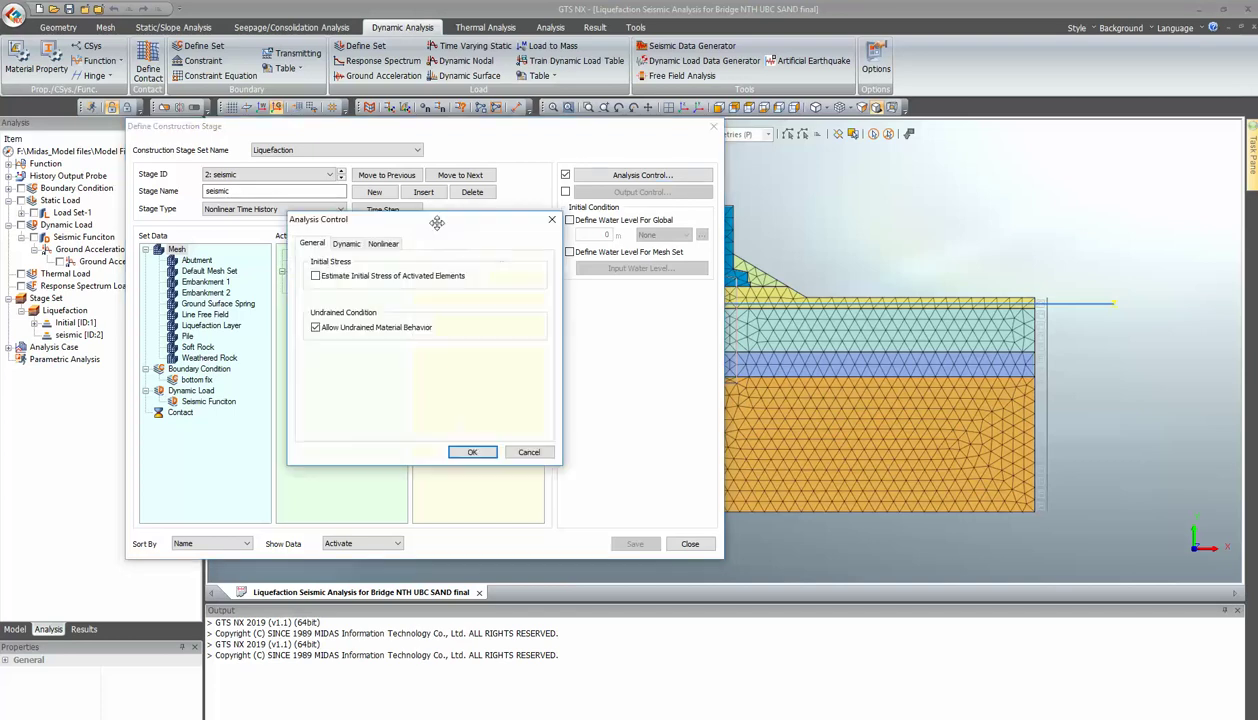
left_click(345, 249)
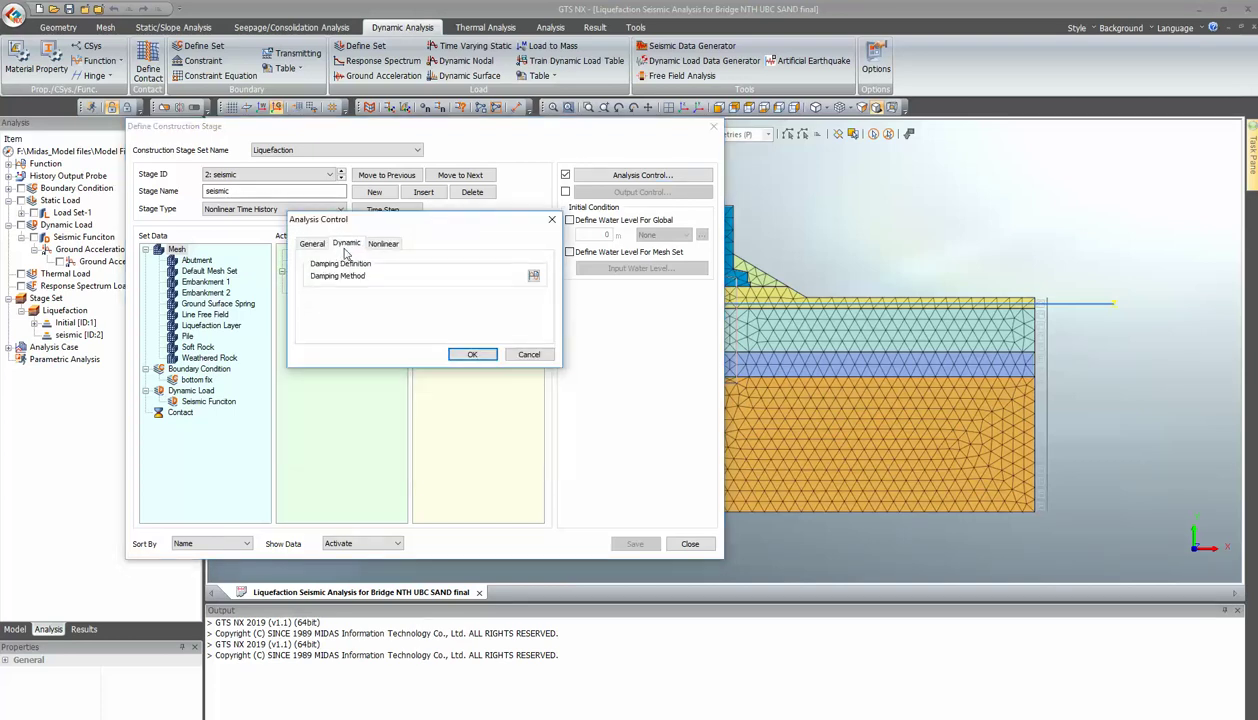
left_click(533, 276)
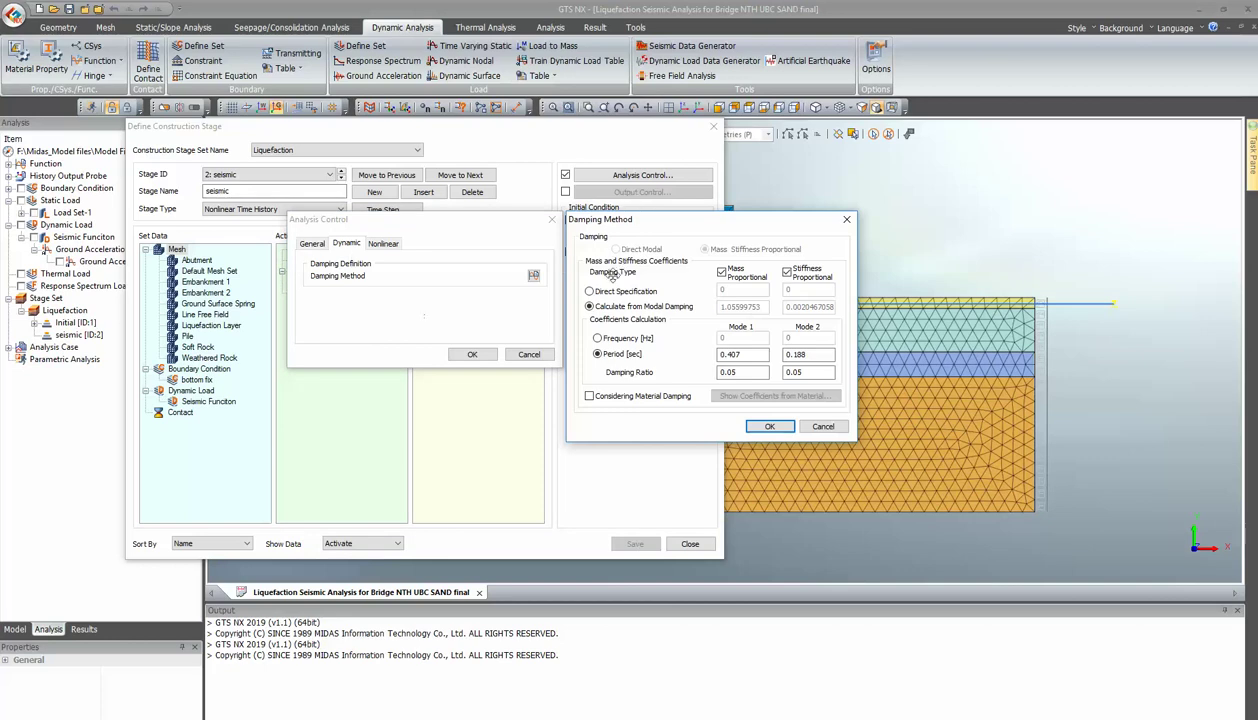
left_click_drag(614, 230, 409, 224)
left_click(534, 346)
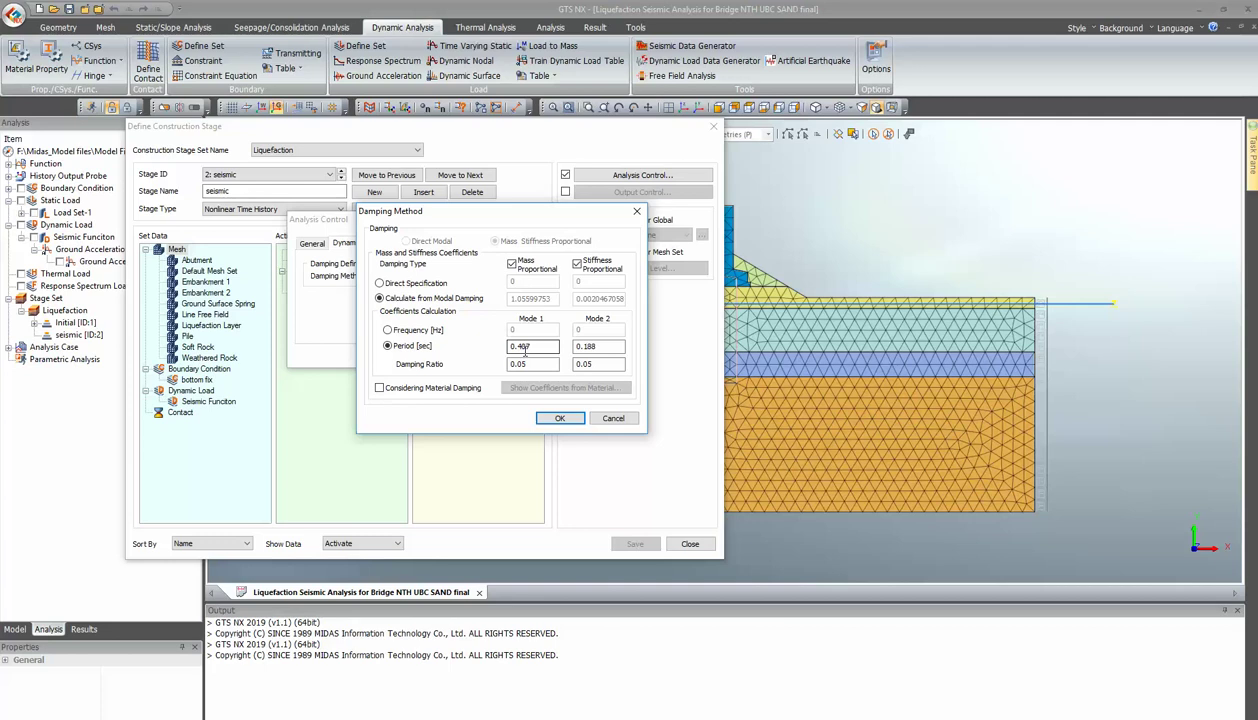
key("Tab")
Step: Examine the material-based damping coefficients in the seismic stage's damping method and leave its analysis control without saving changes
left_click(412, 393)
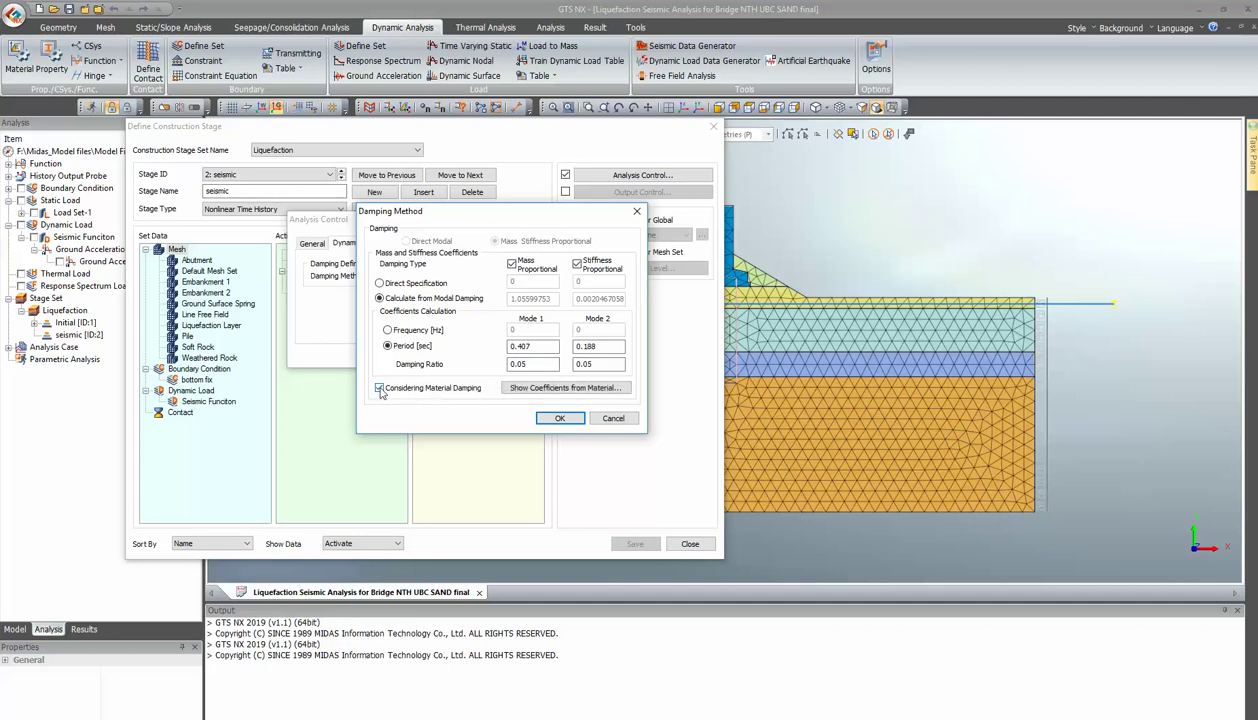
left_click(565, 387)
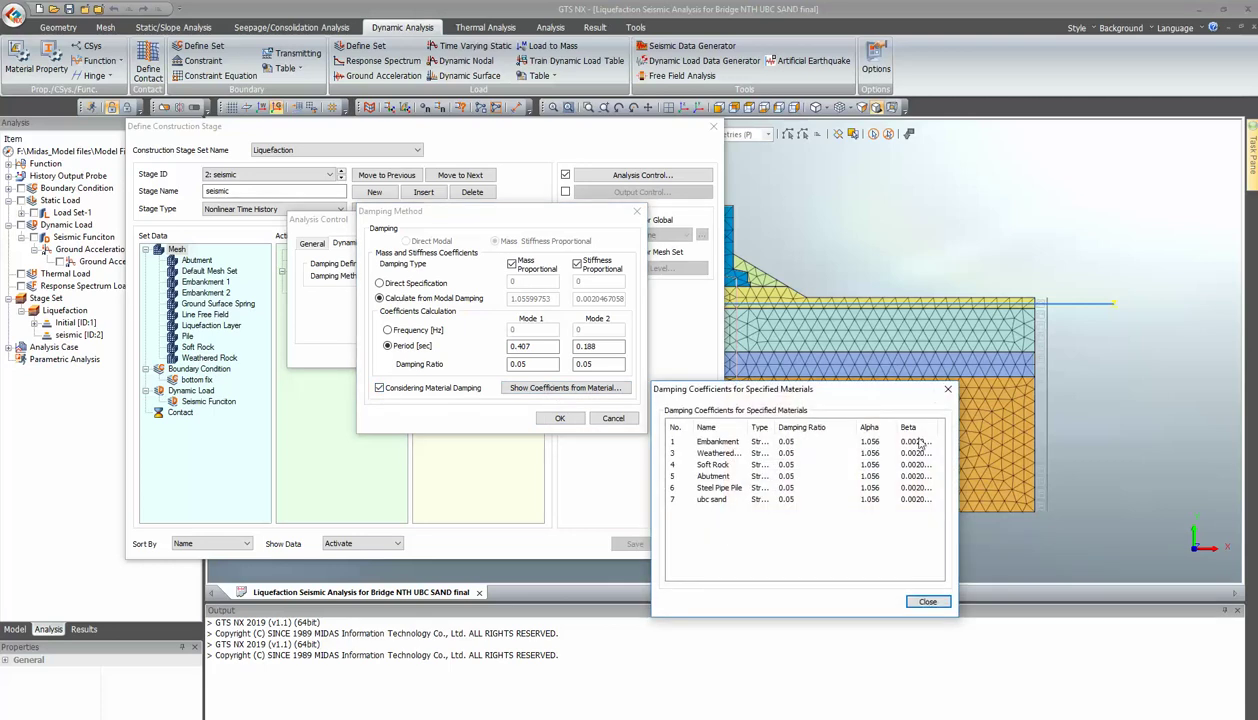
left_click(927, 602)
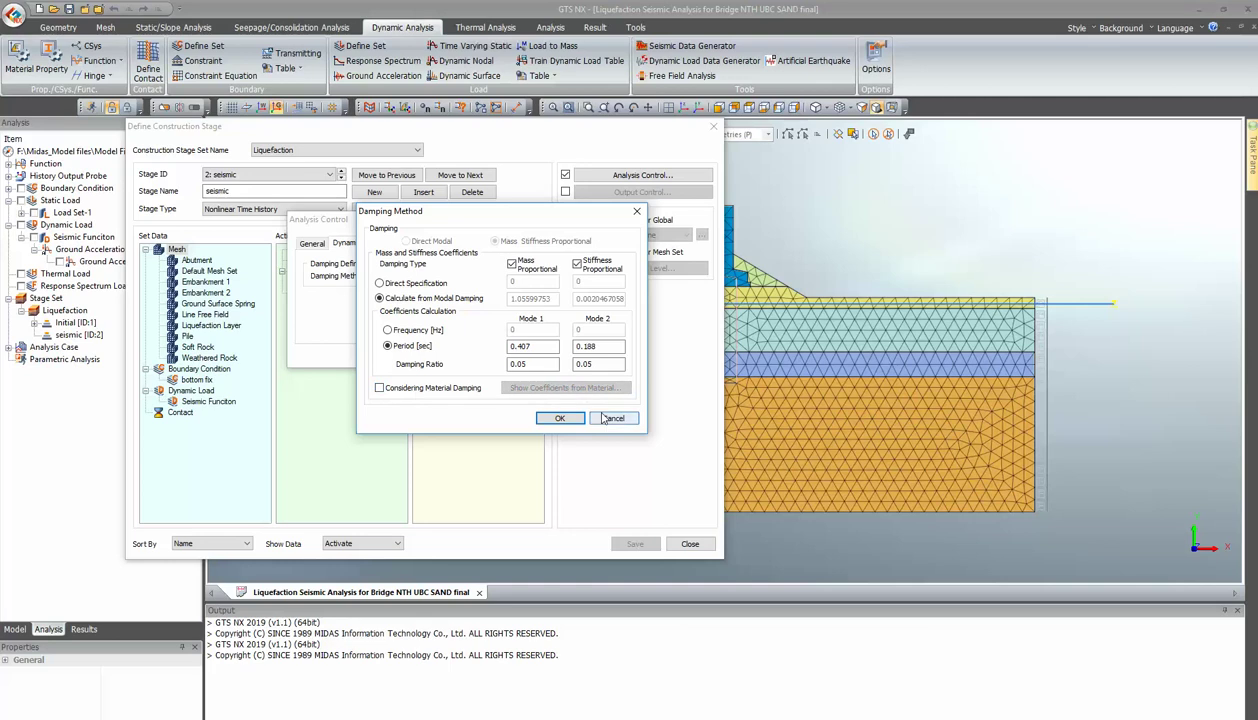
left_click(620, 420)
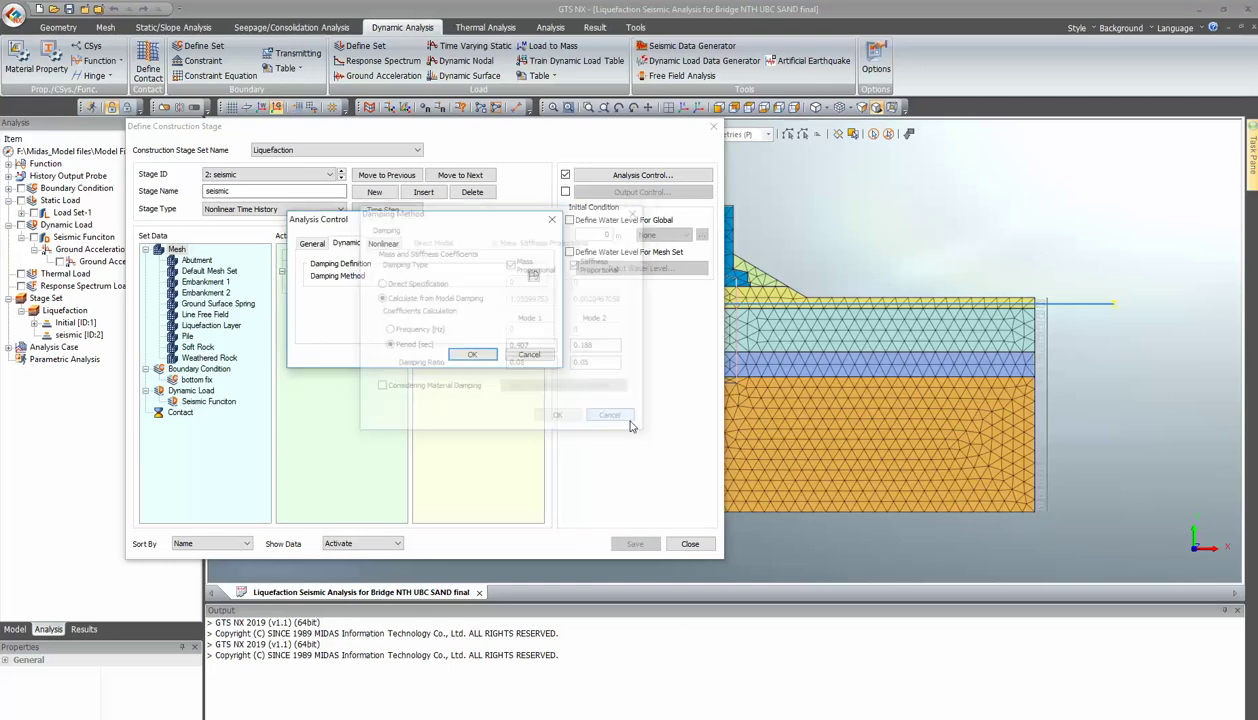
left_click(530, 354)
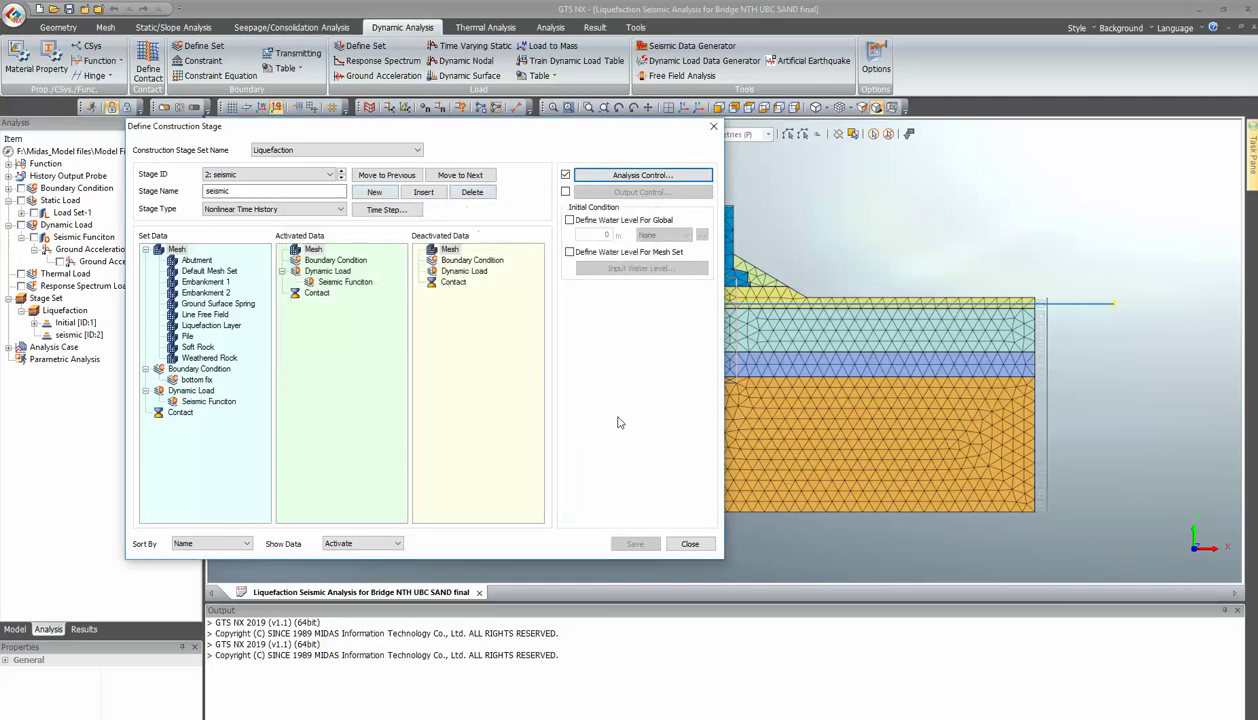
Step: Review the seismic stage's time step definition, including duration and increment, and close the construction stage definition
left_click(388, 210)
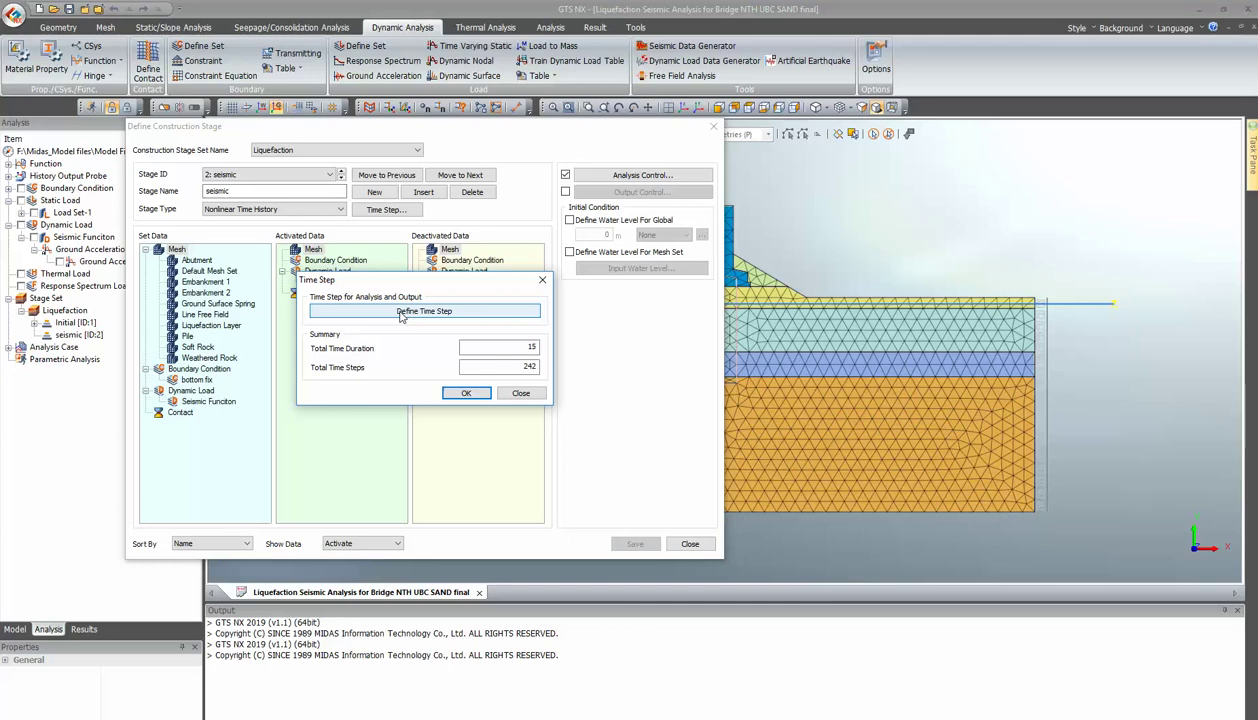
left_click(401, 312)
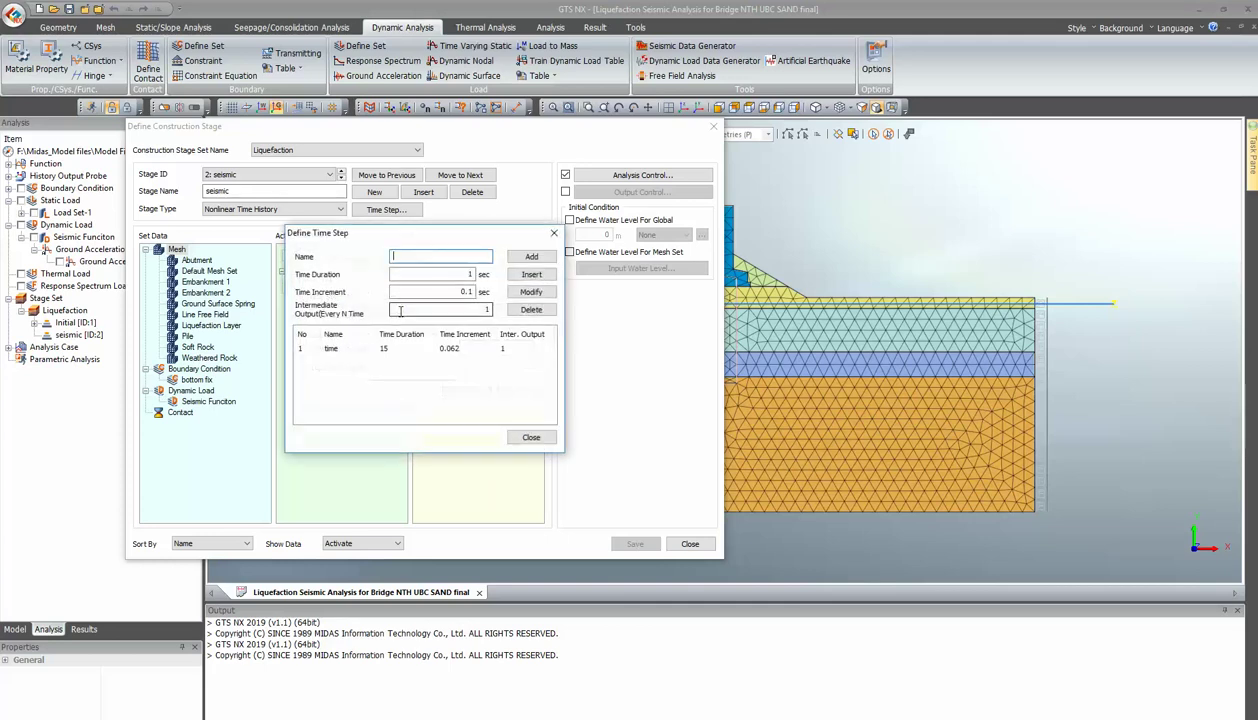
left_click(404, 350)
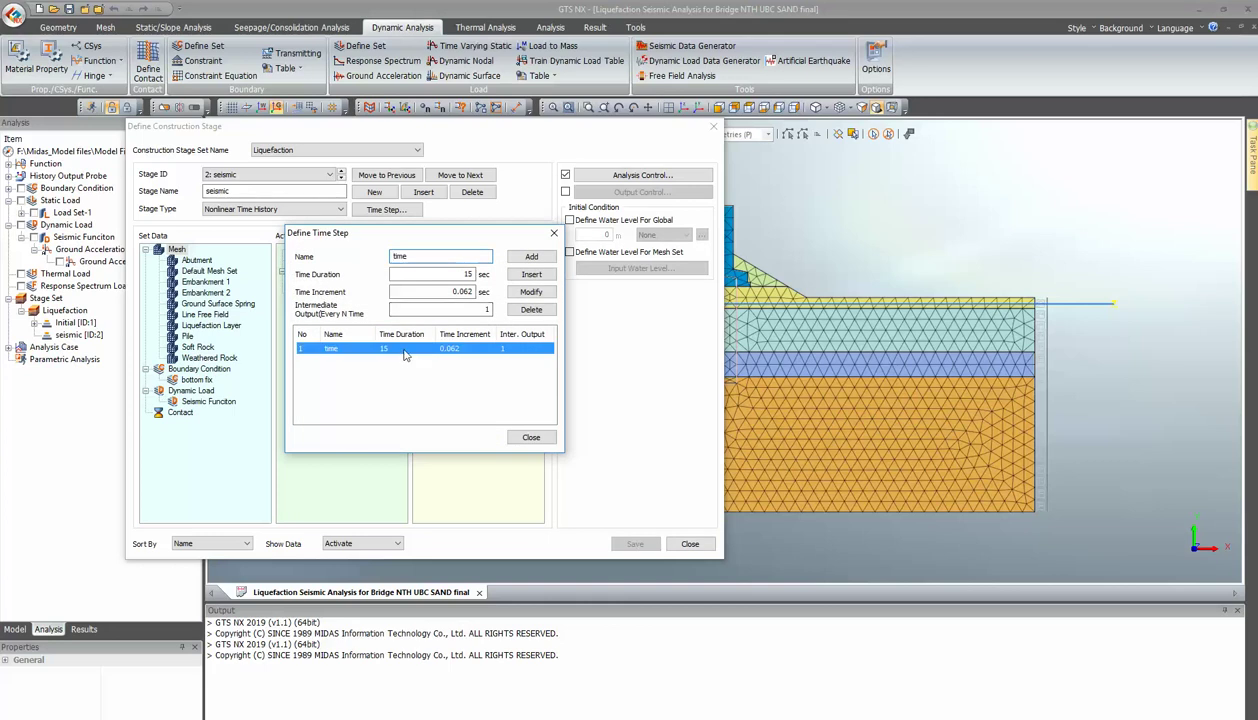
double_click(465, 274)
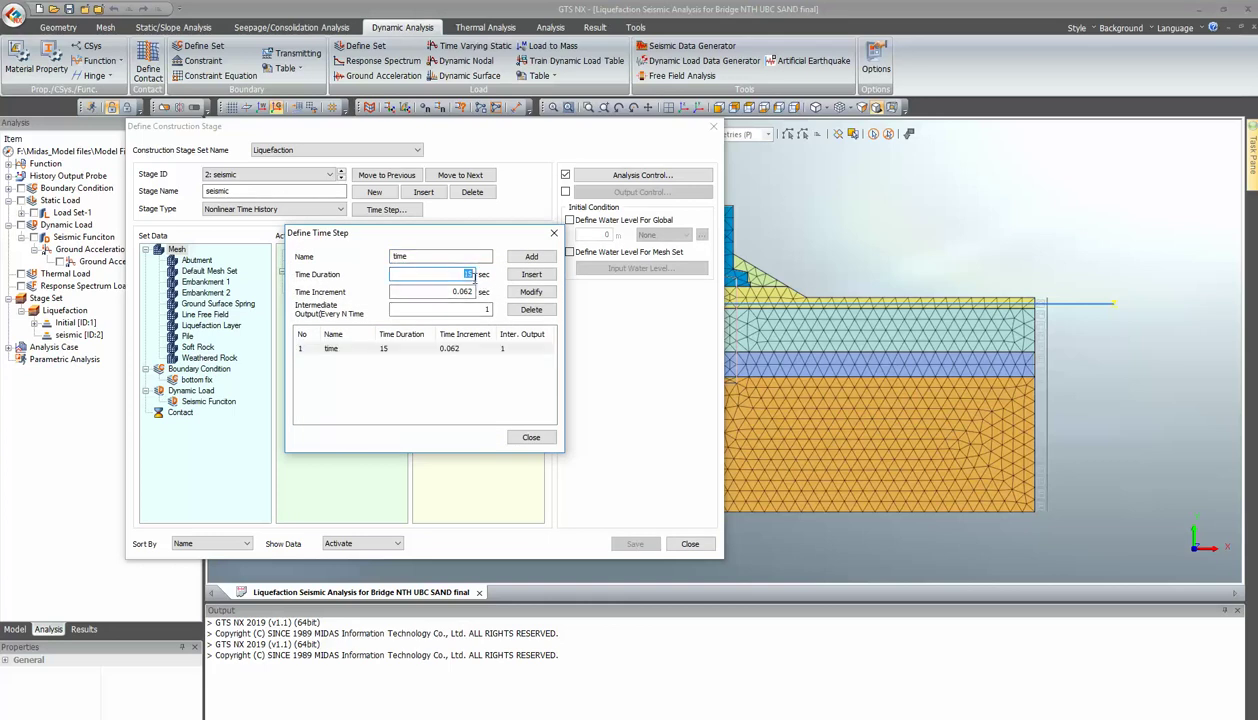
double_click(466, 291)
left_click(523, 438)
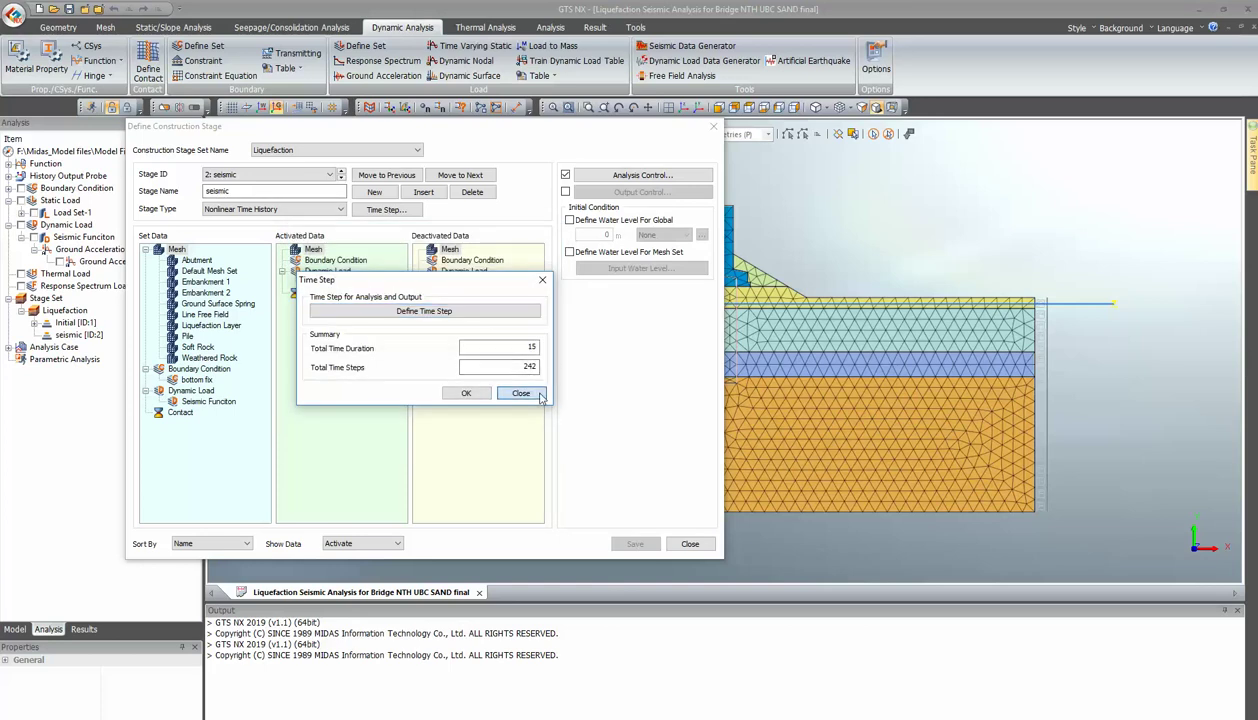
left_click(540, 398)
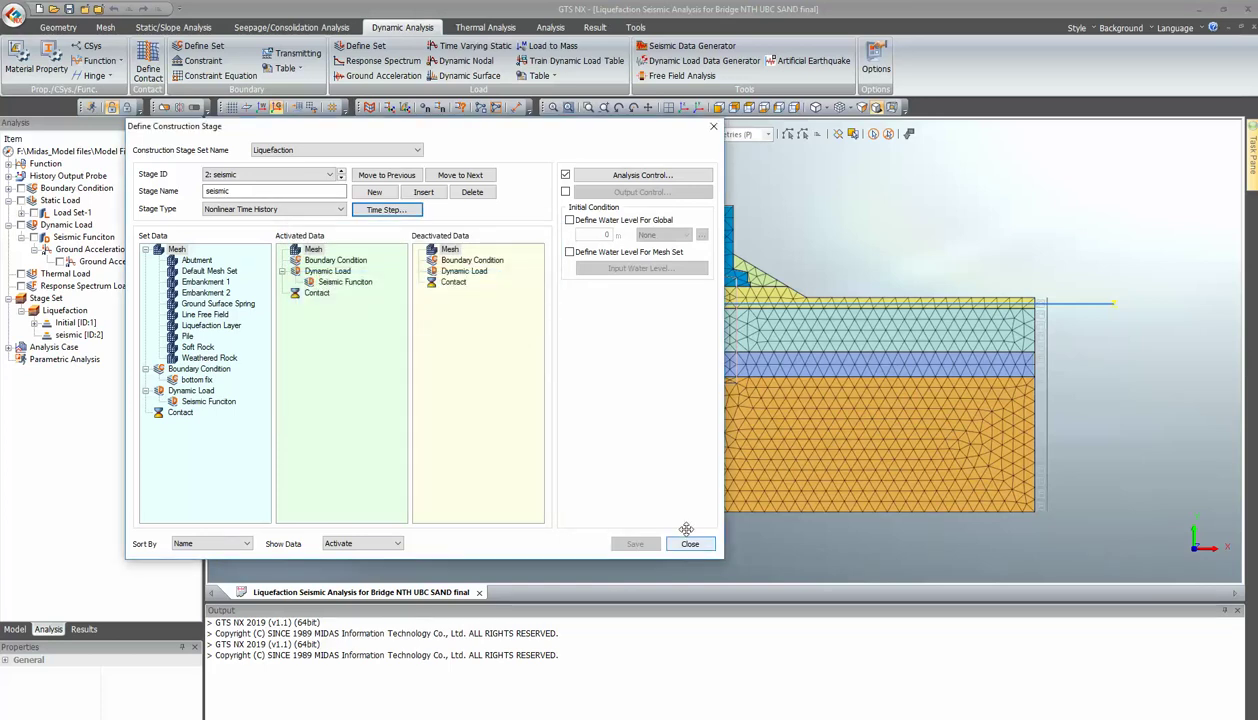
left_click(690, 546)
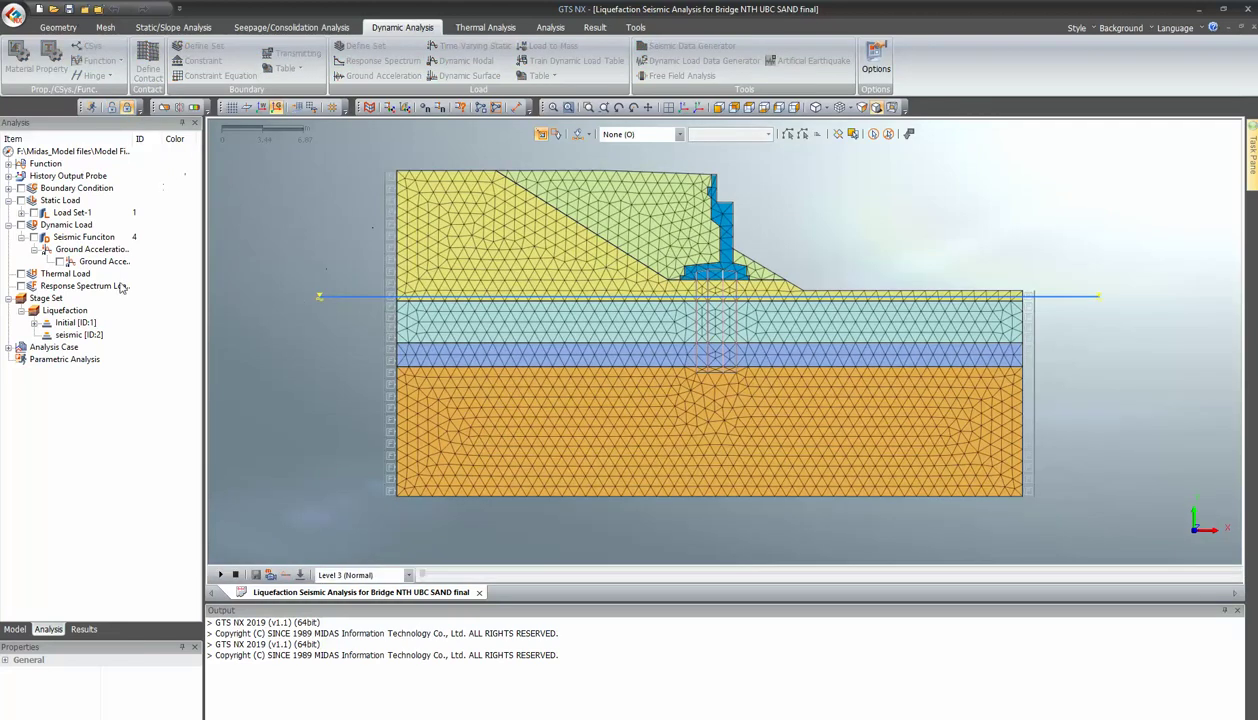
Step: Plot the UBCSAND pore pressure ratio for the seismic stage's ABSOLUTE MAX result and make the full result names readable
left_click(84, 629)
scroll(196, 258, "down", 1)
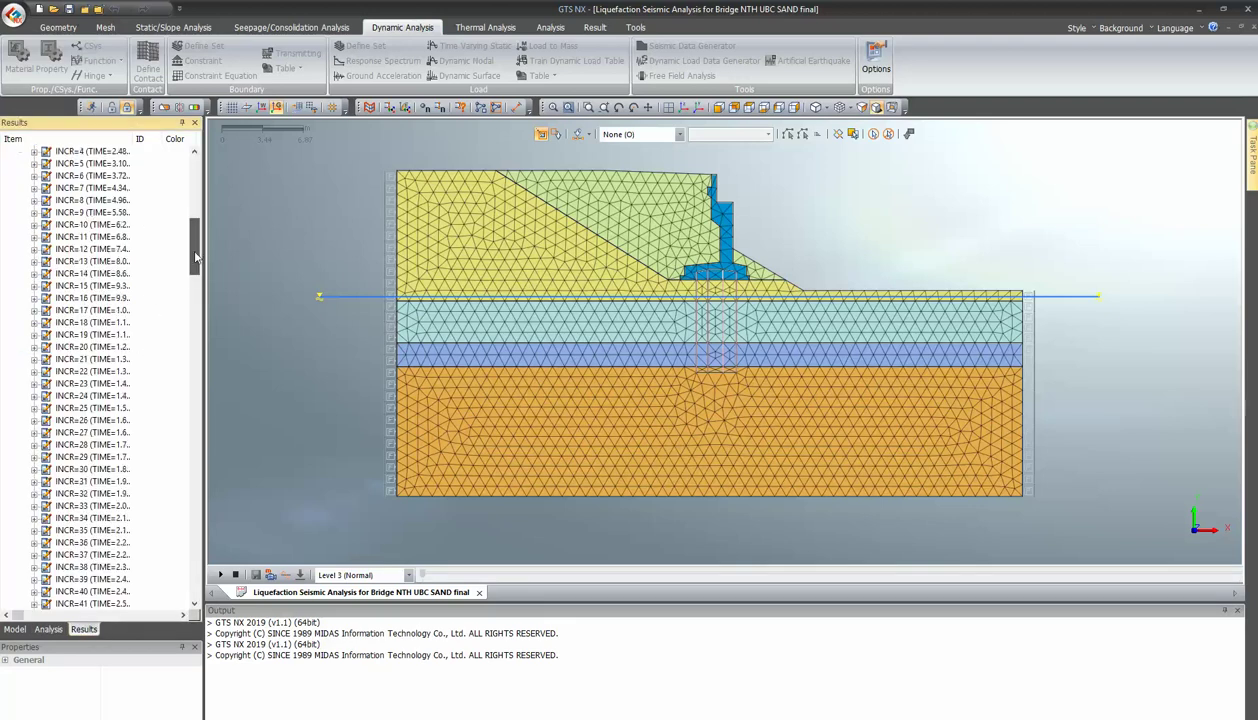
scroll(196, 258, "up", 3)
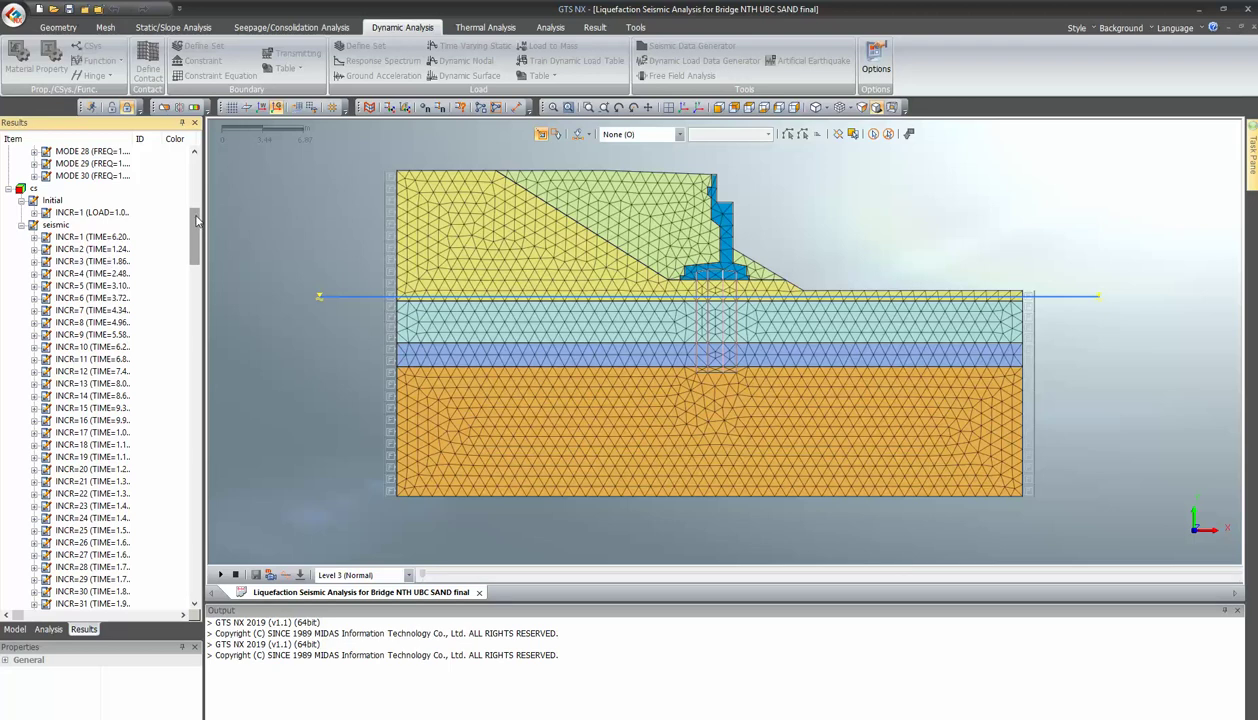
left_click_drag(196, 221, 166, 578)
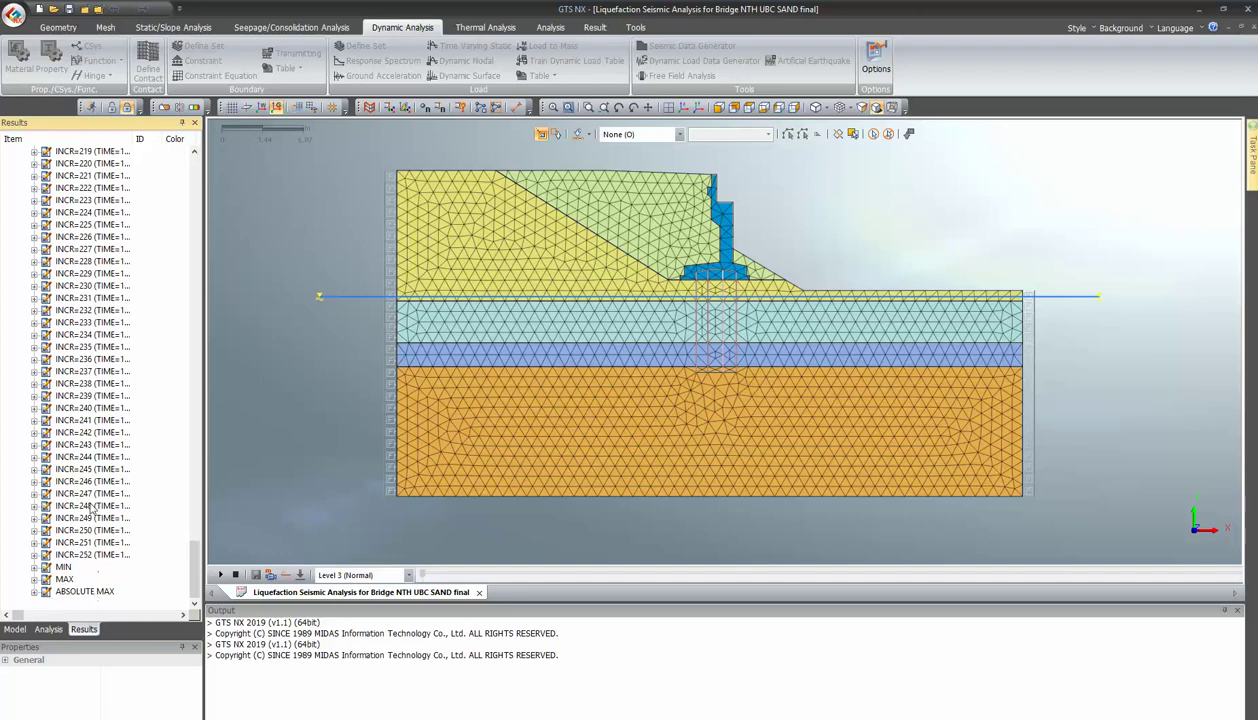
left_click(34, 591)
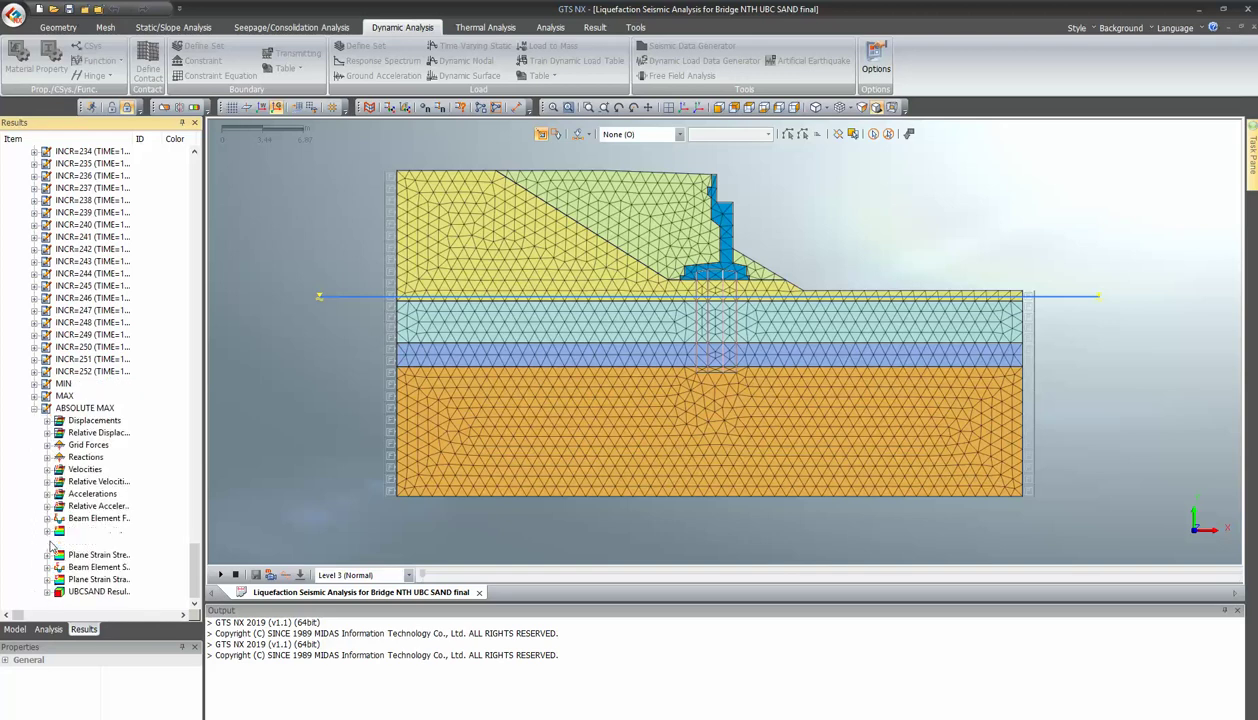
left_click(46, 592)
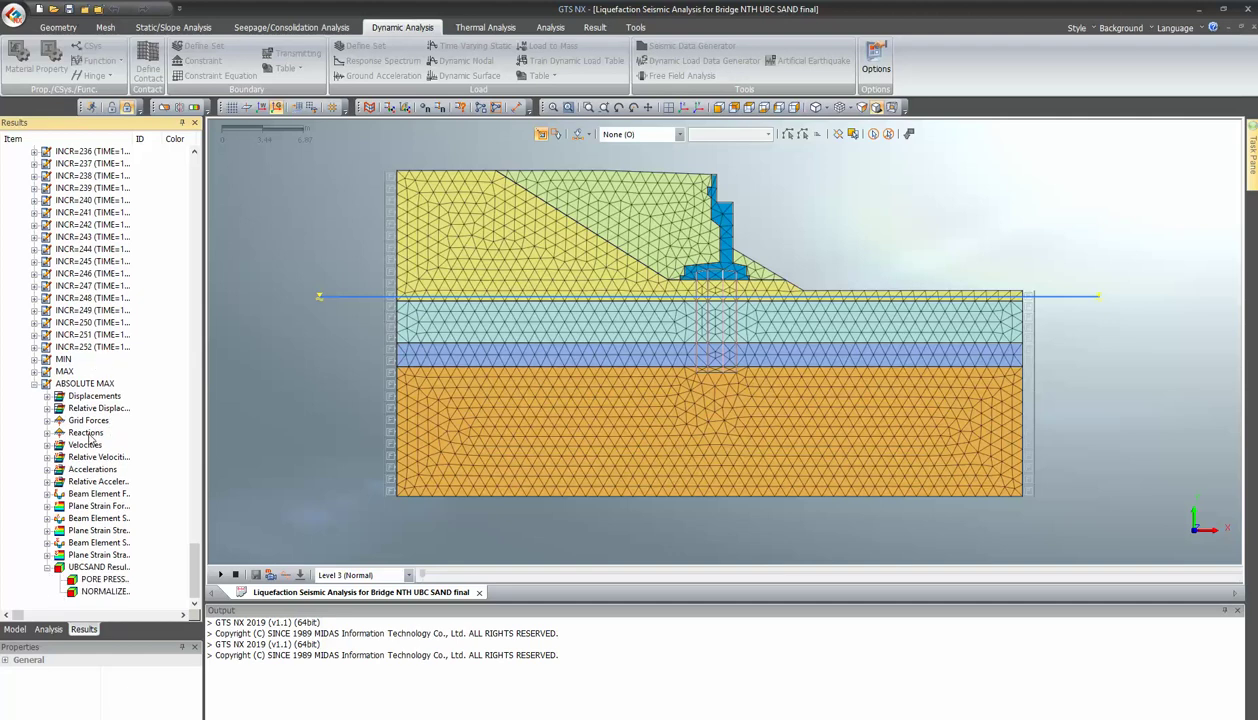
double_click(99, 580)
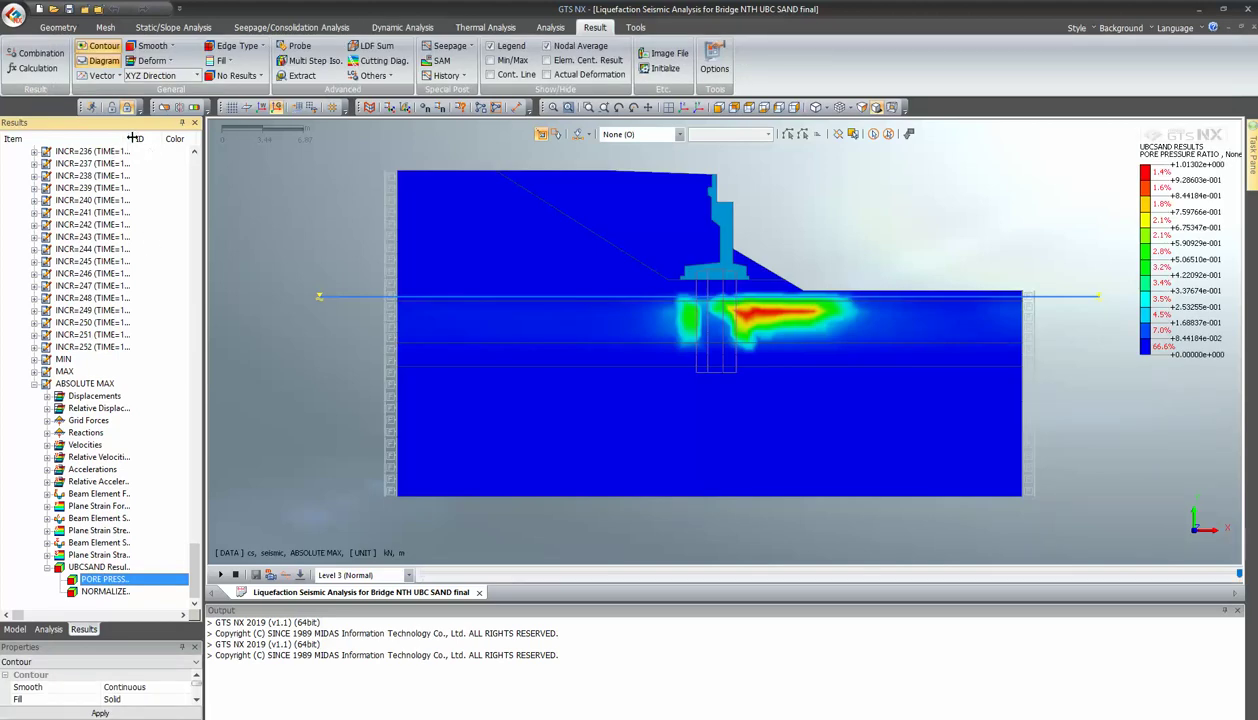
left_click_drag(134, 137, 172, 137)
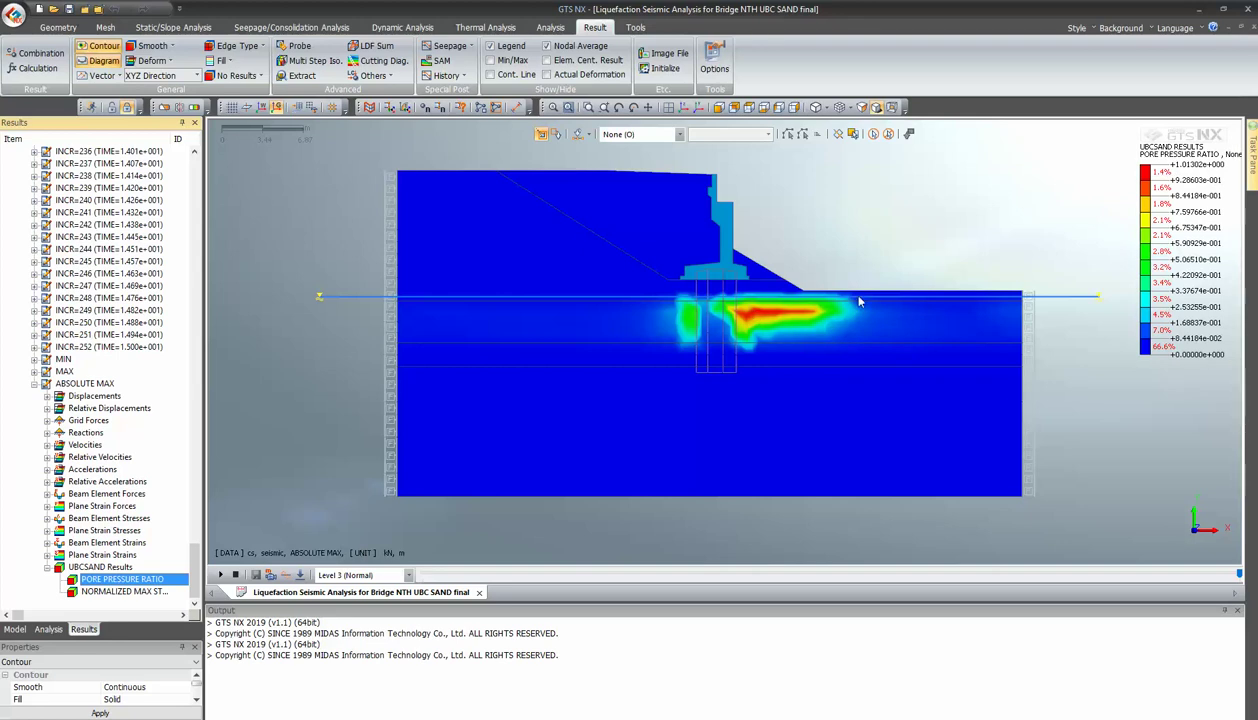
Step: Compare the pore pressure ratio contour with Auto-Range enabled and disabled
right_click(1161, 186)
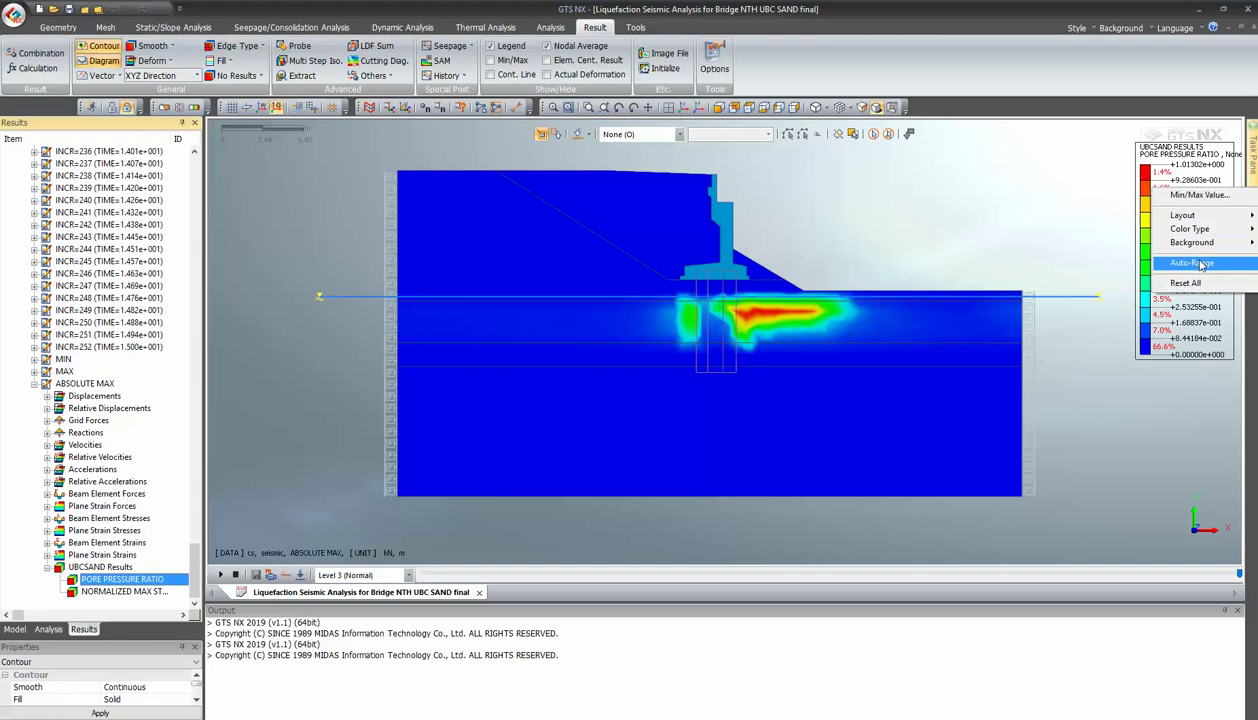
left_click(1192, 263)
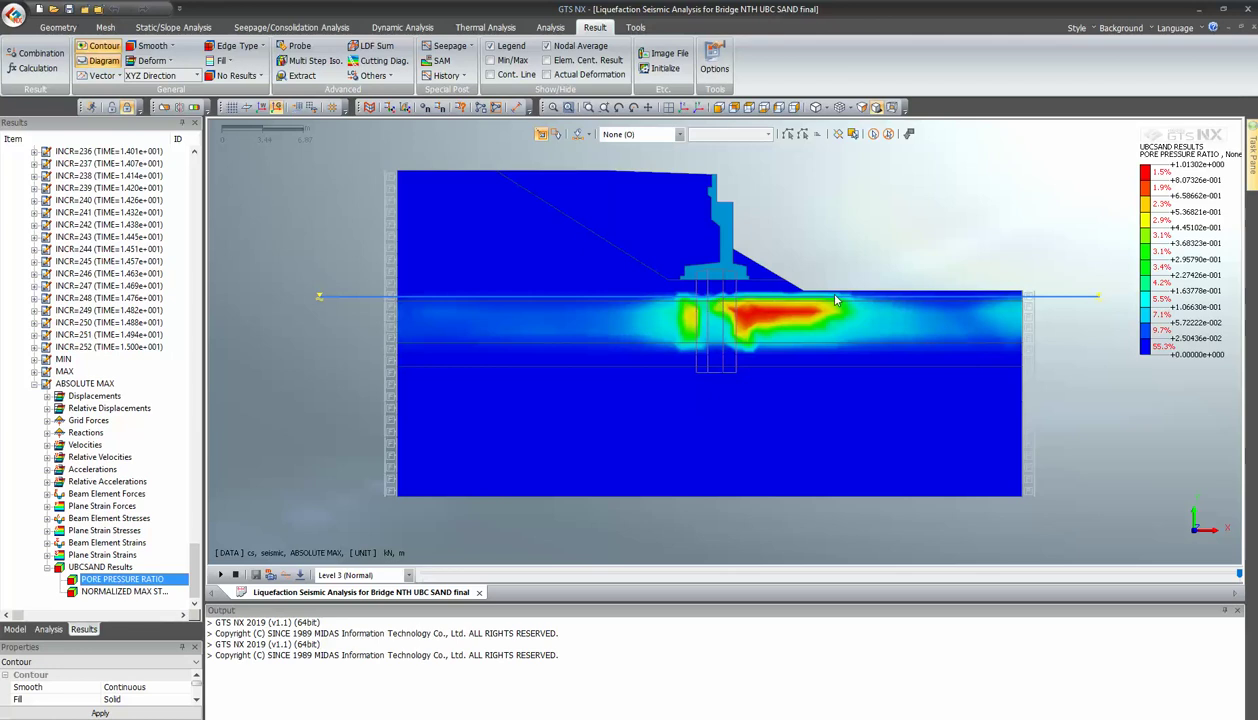
right_click(1150, 250)
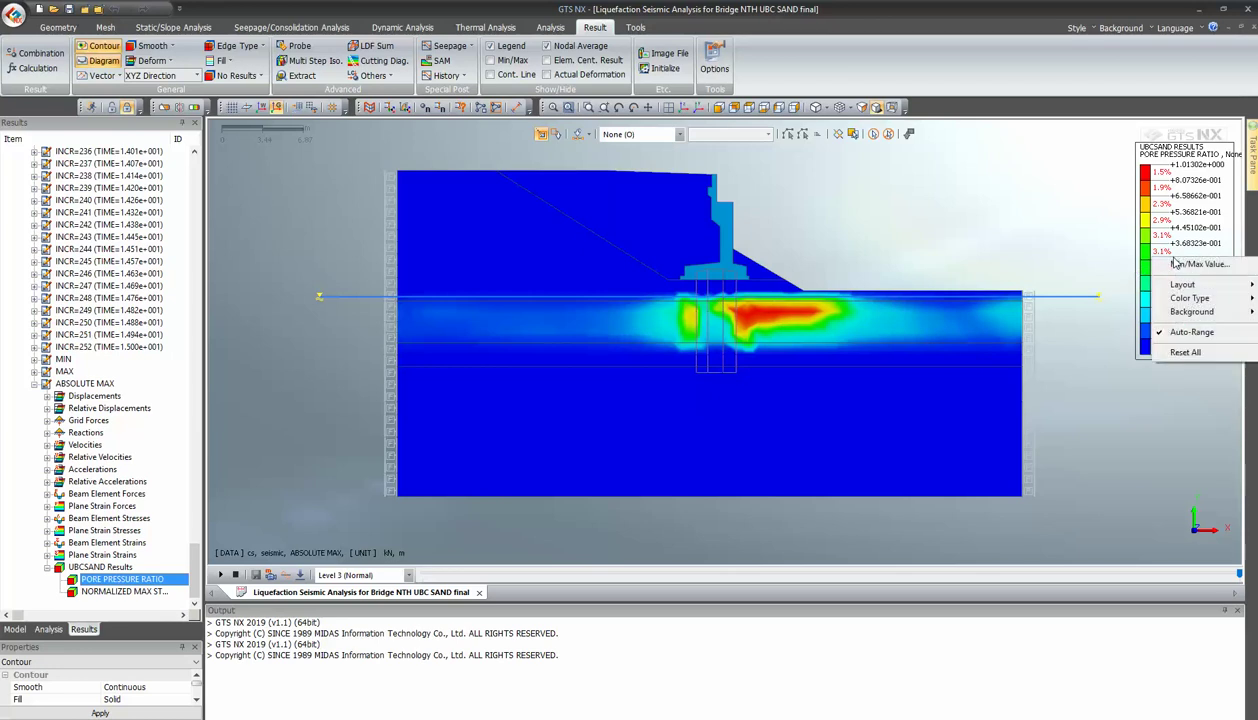
left_click(1175, 330)
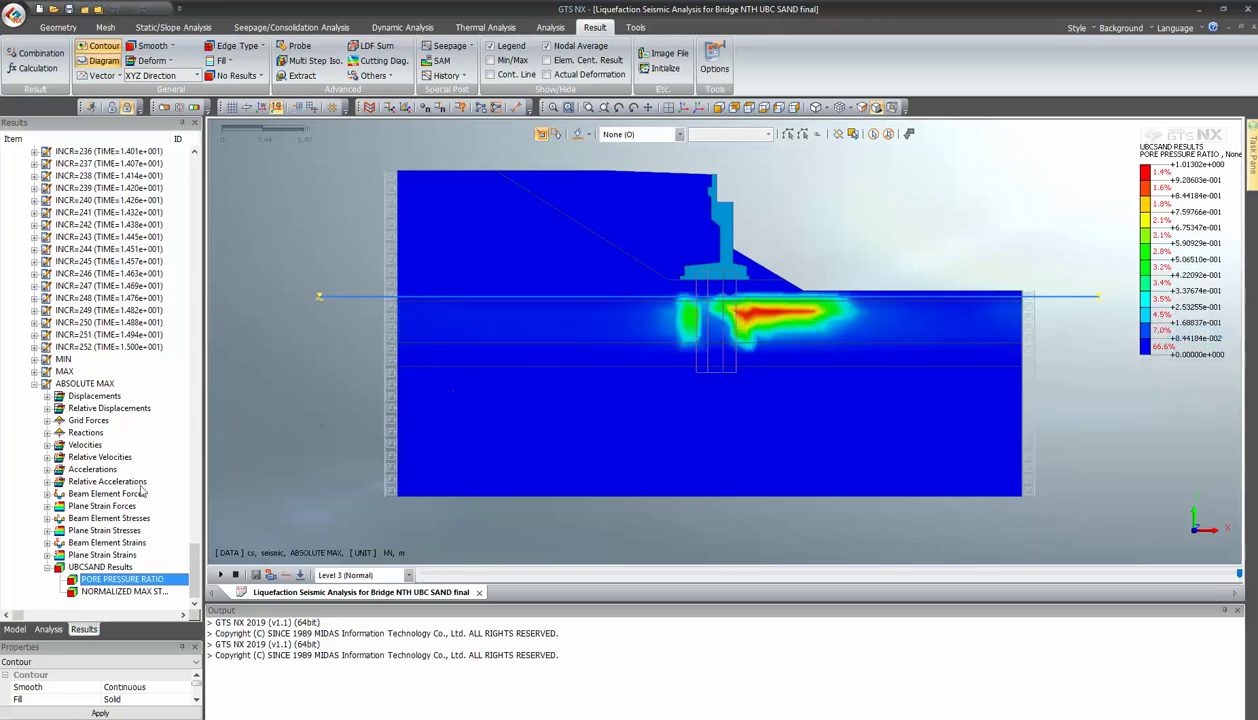
Step: Plot the UBCSAND normalized max stress ratio and compare its contour with Auto-Range on and off
left_click(95, 592)
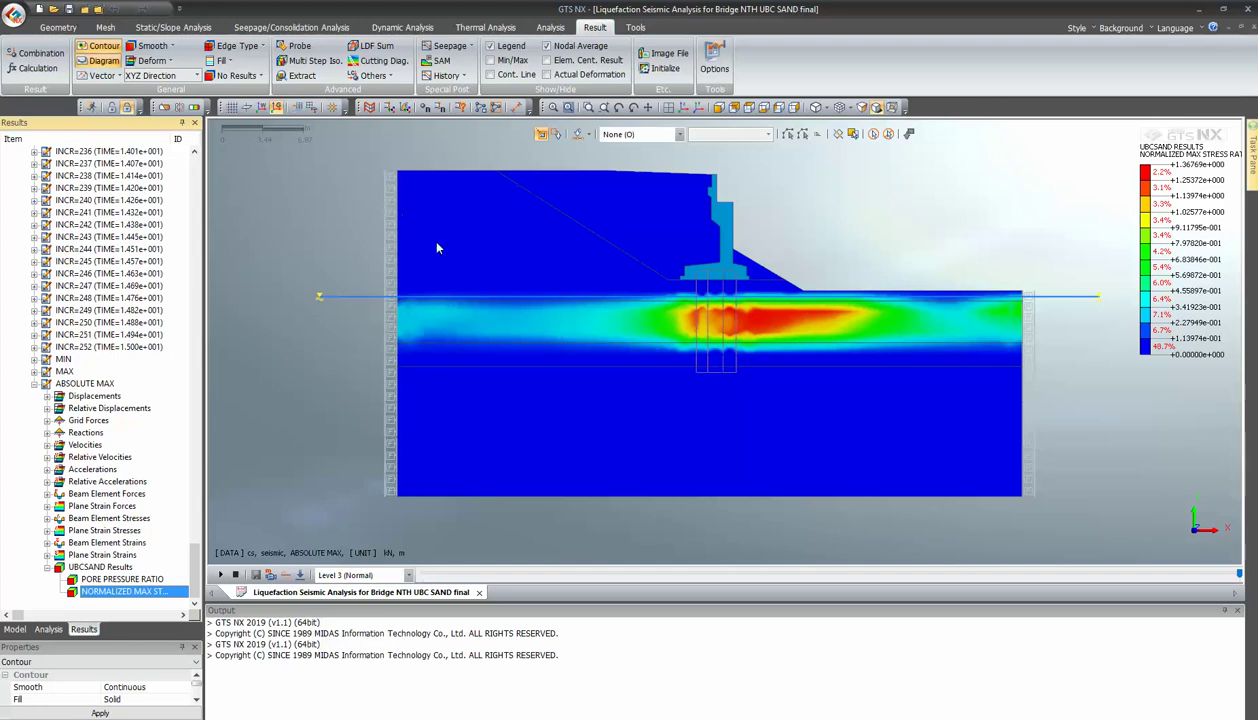
right_click(1130, 240)
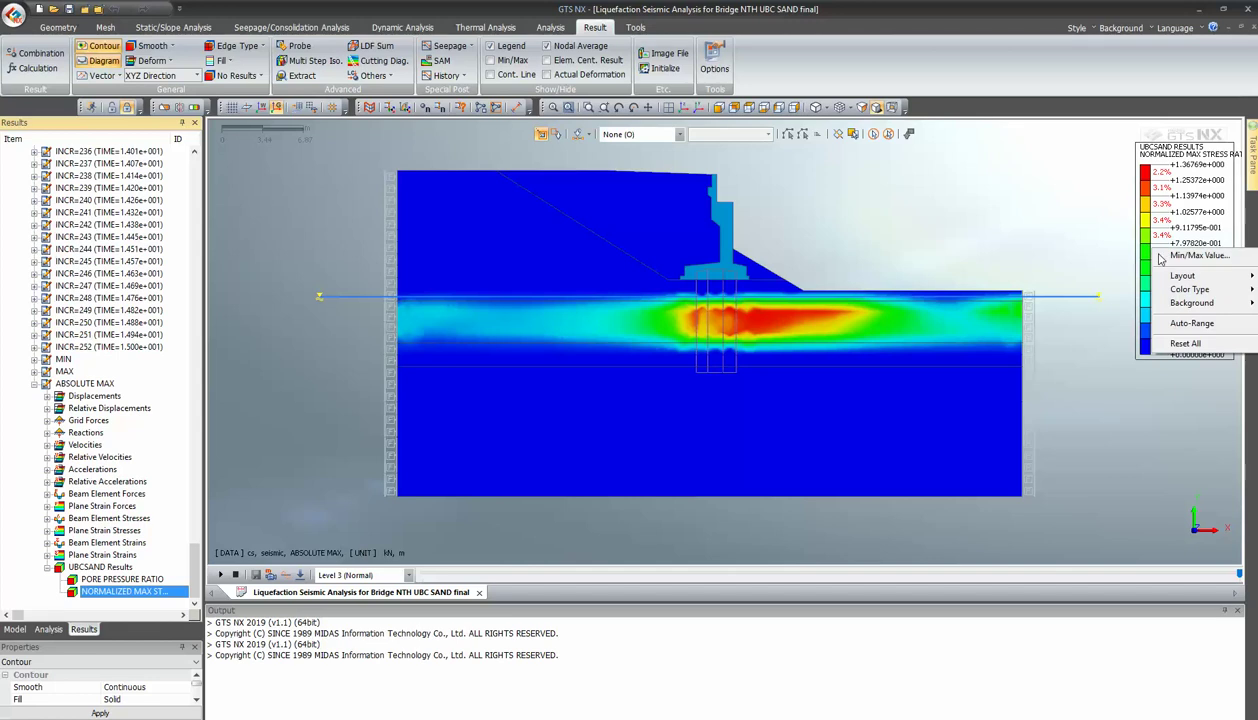
left_click(1155, 317)
right_click(1135, 320)
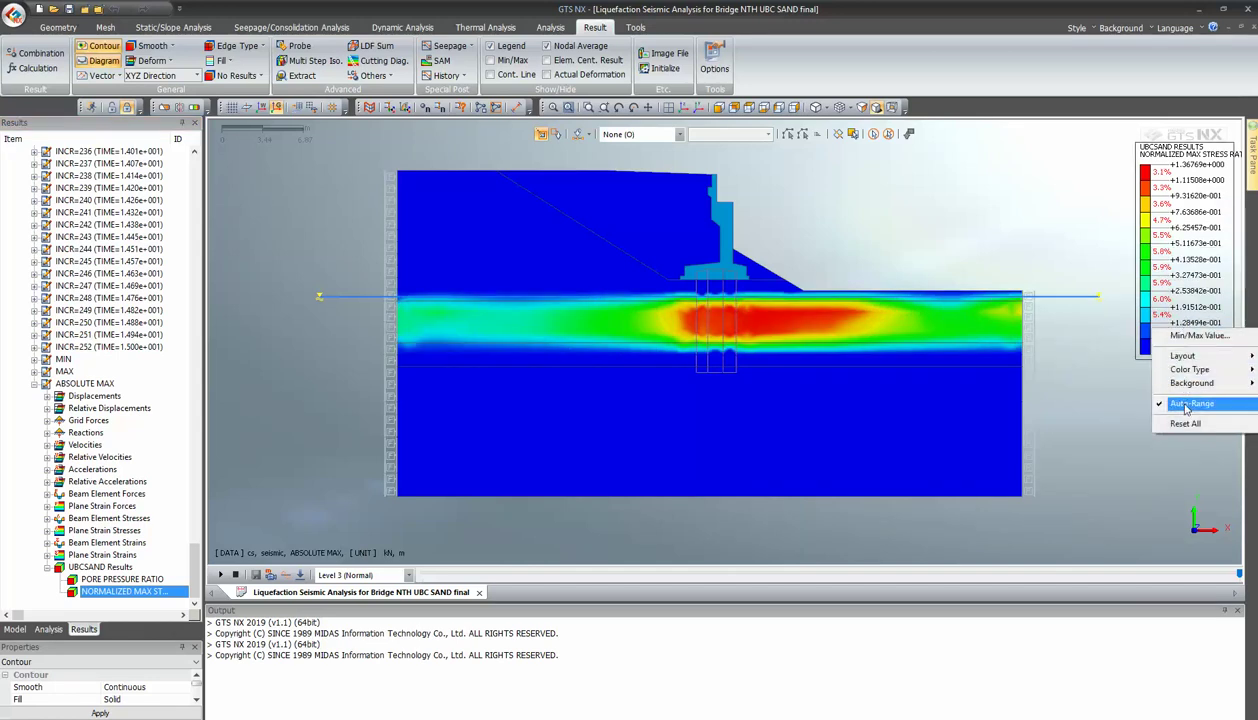
left_click(1185, 405)
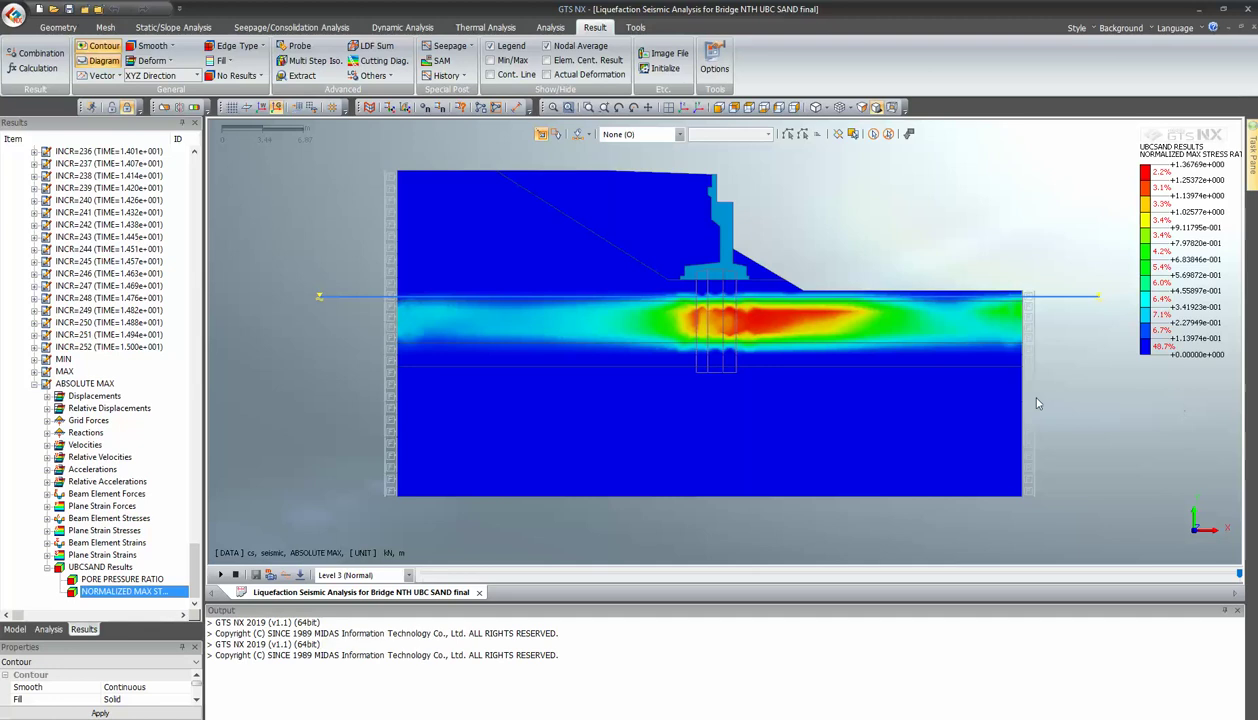
Step: Start extracting results and choose cs as the analysis set
left_click(303, 77)
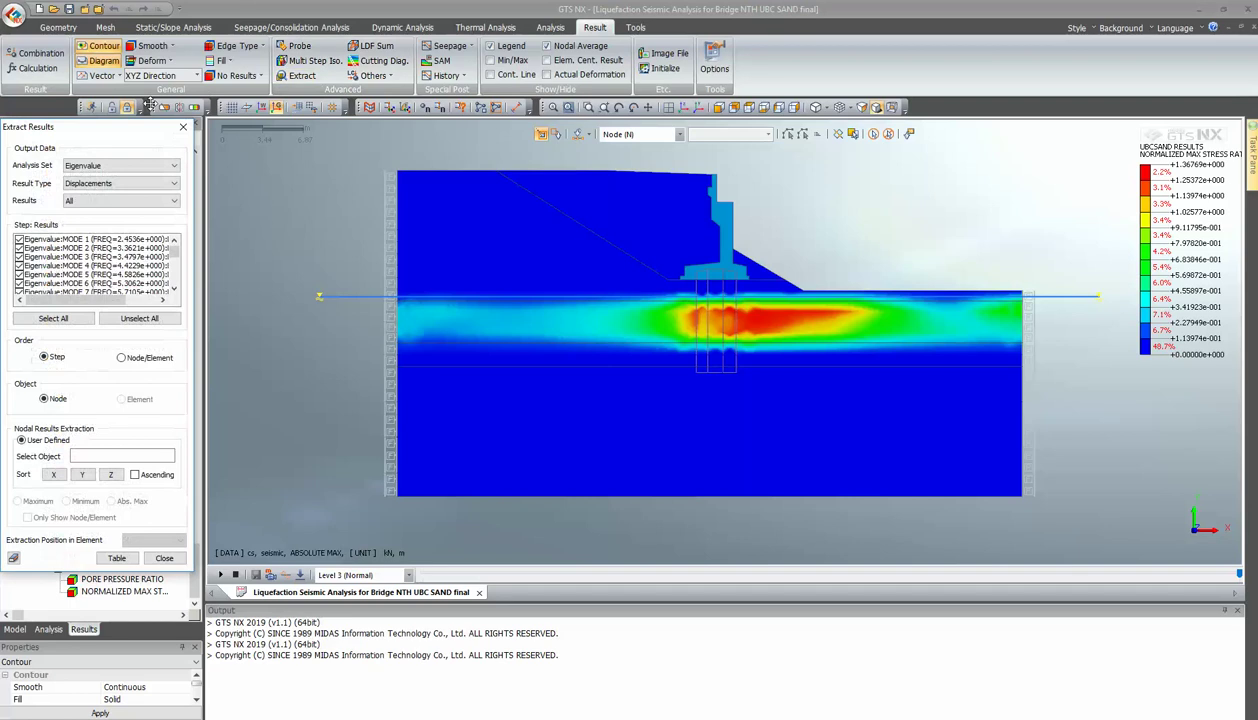
left_click_drag(157, 122, 229, 124)
left_click(200, 170)
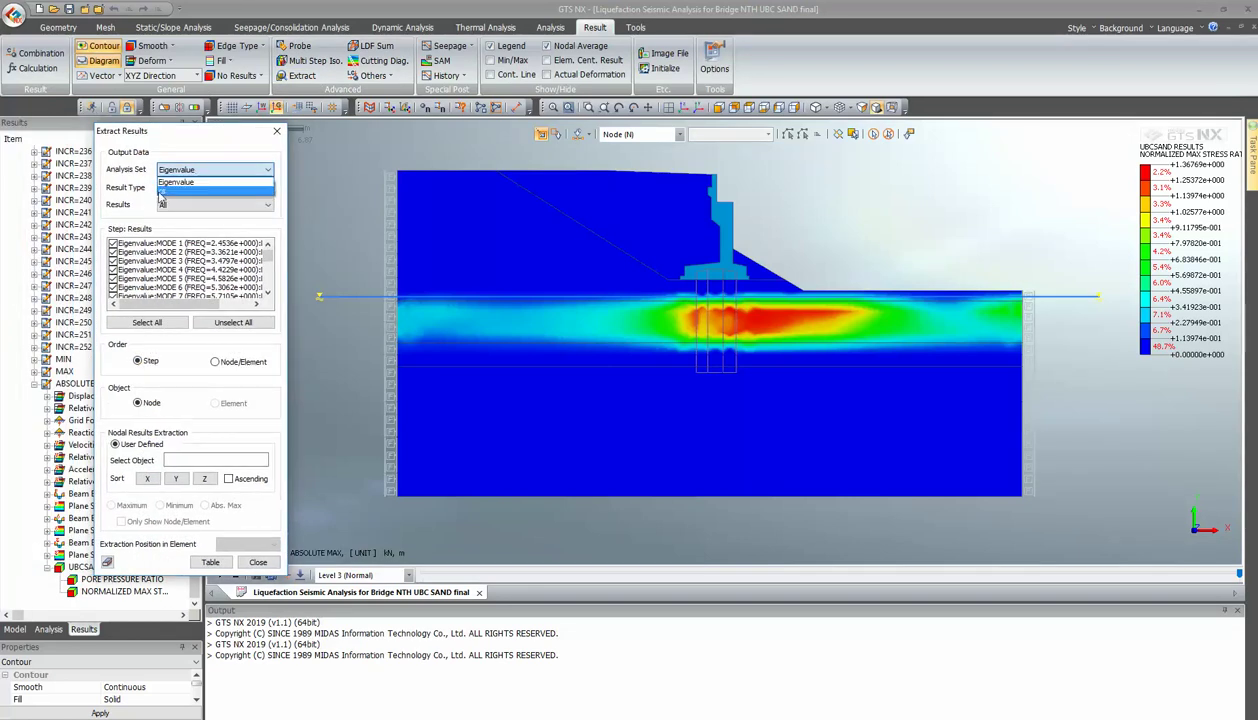
left_click(161, 194)
left_click(186, 190)
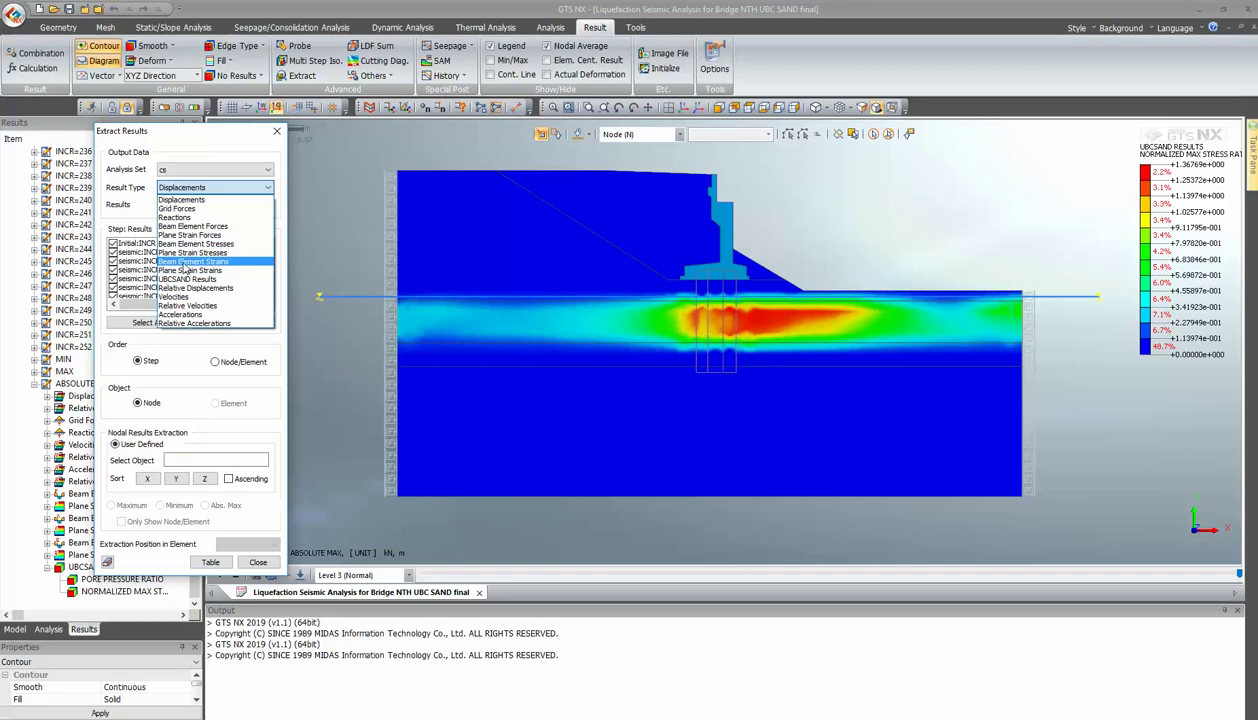
left_click(185, 262)
left_click(208, 206)
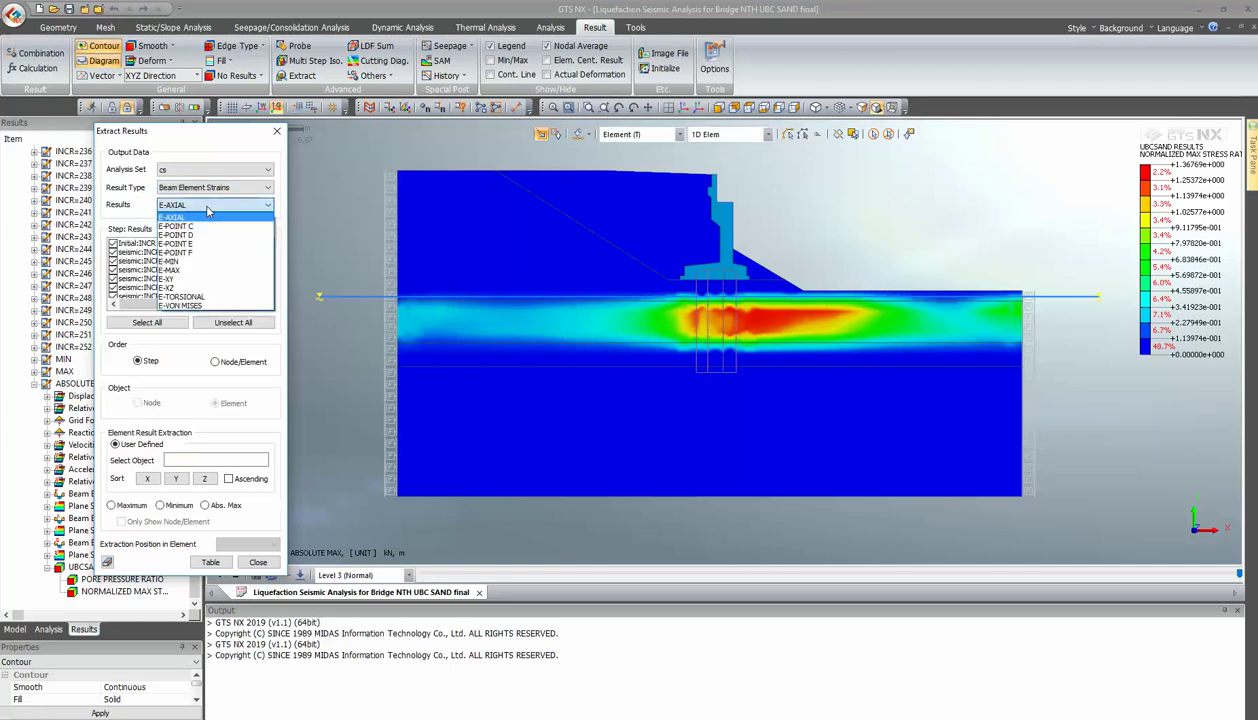
left_click(210, 188)
Step: Set the extraction's result type to Plane Strain Strains and choose E-XX as the result
left_click(210, 188)
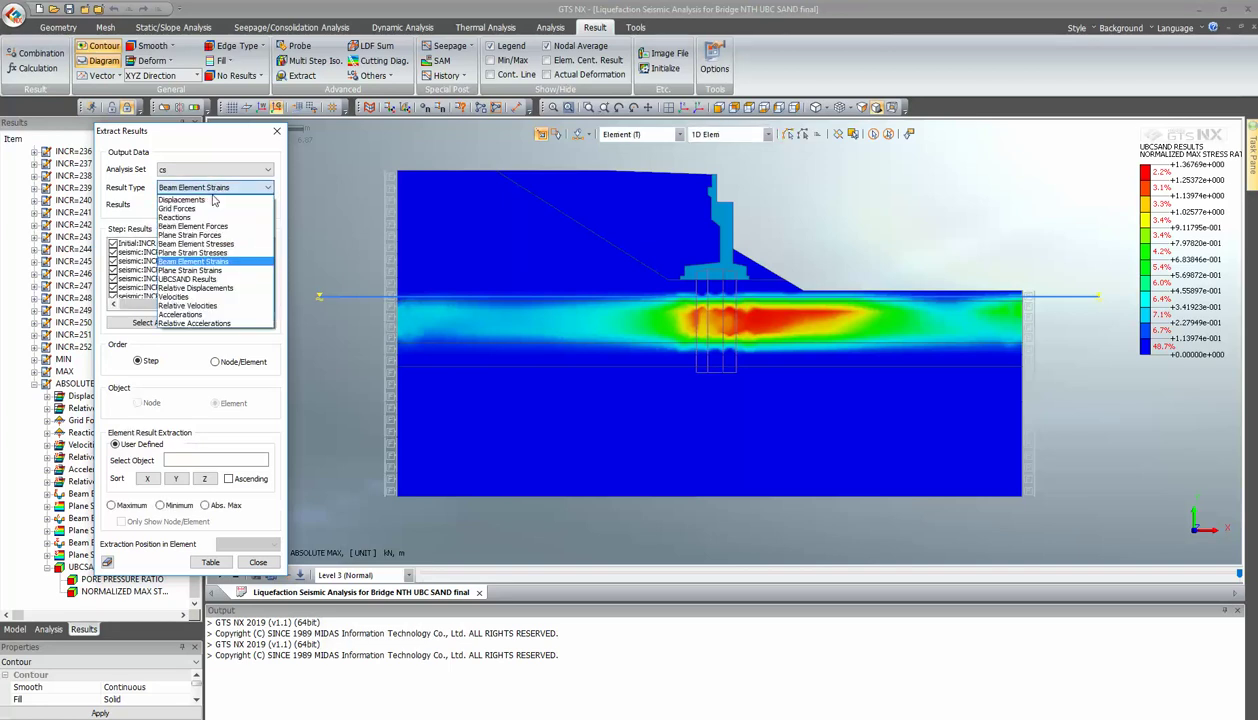
left_click(195, 270)
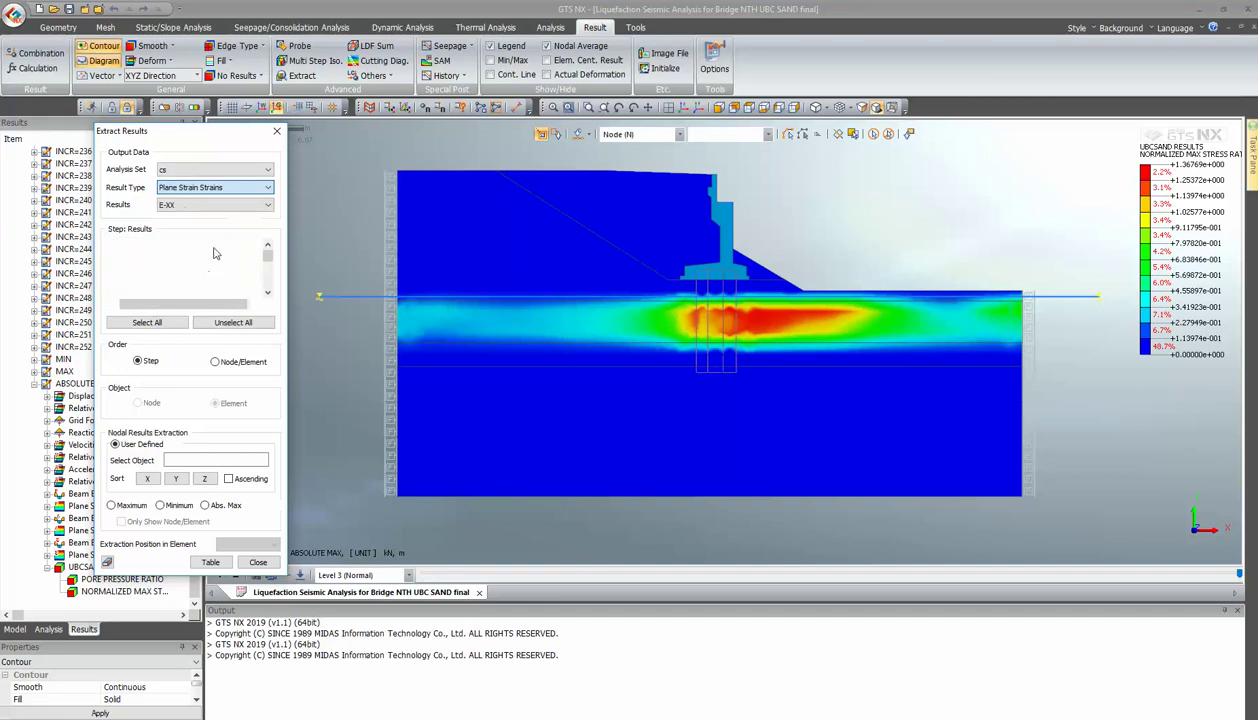
left_click(228, 208)
left_click(228, 216)
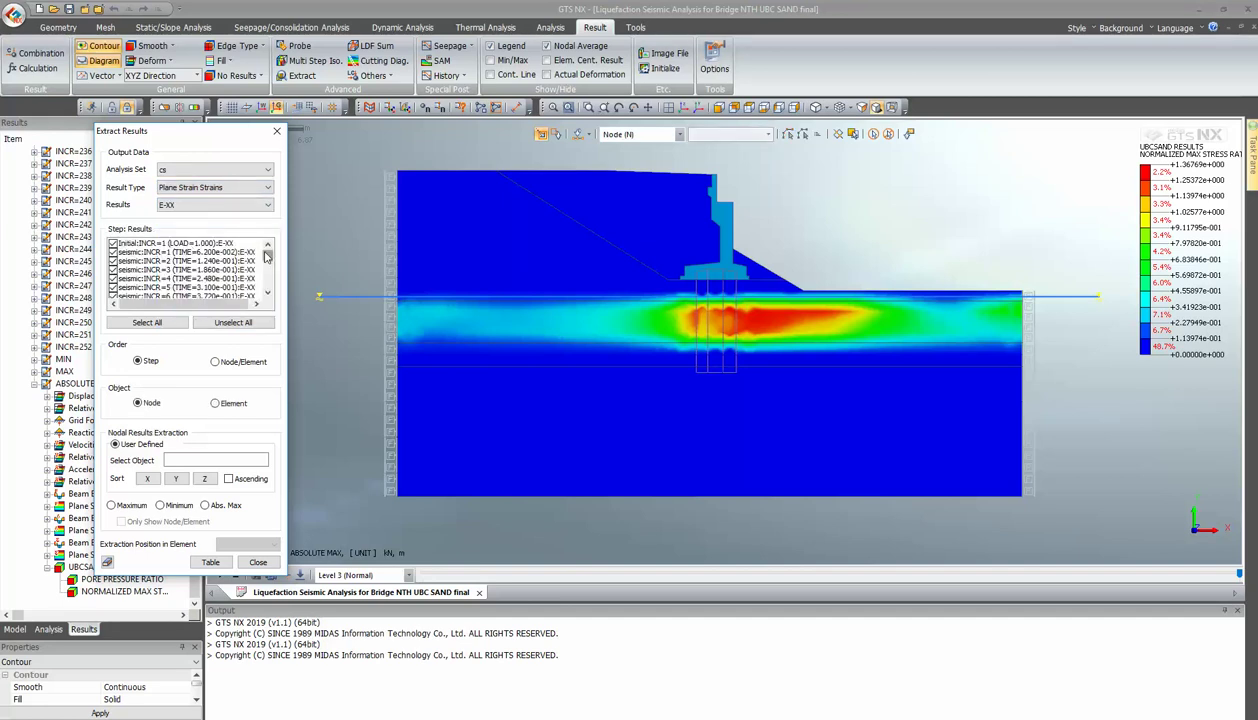
Step: Exclude the seismic MIN, MAX and ABSOLUTE MAX steps from the E-XX extraction
left_click_drag(267, 257, 267, 292)
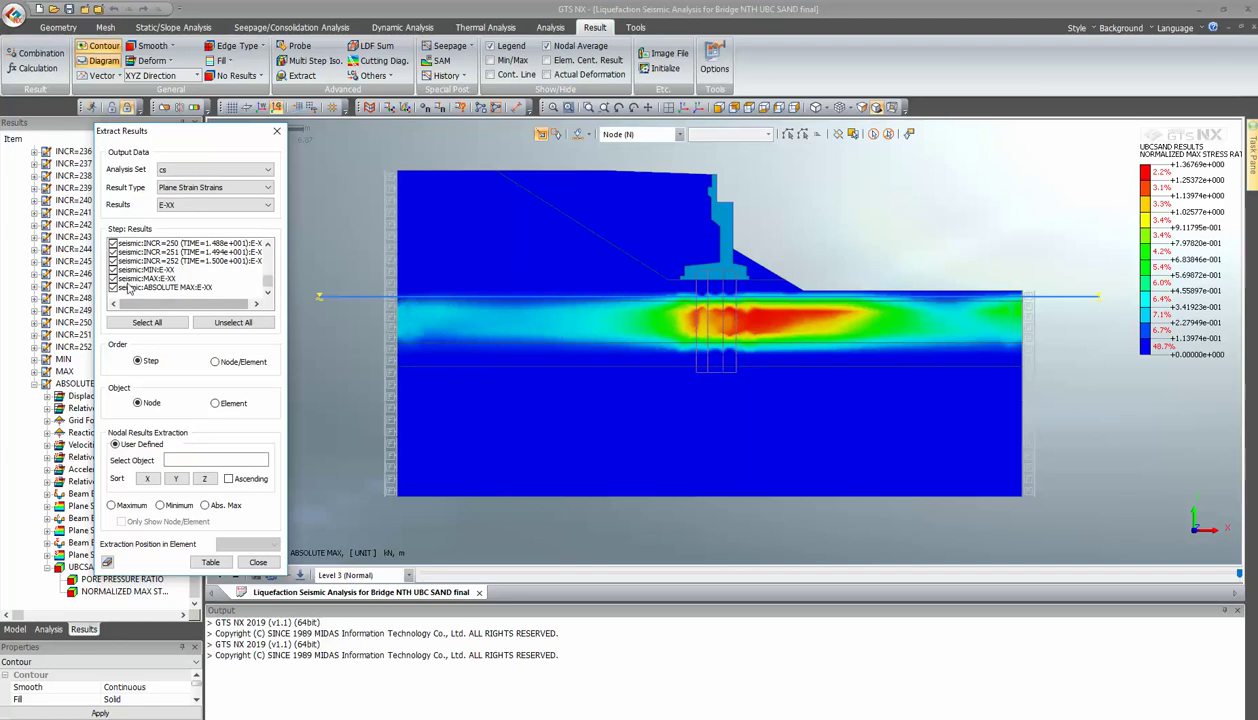
left_click(113, 270)
left_click(113, 279)
left_click(113, 287)
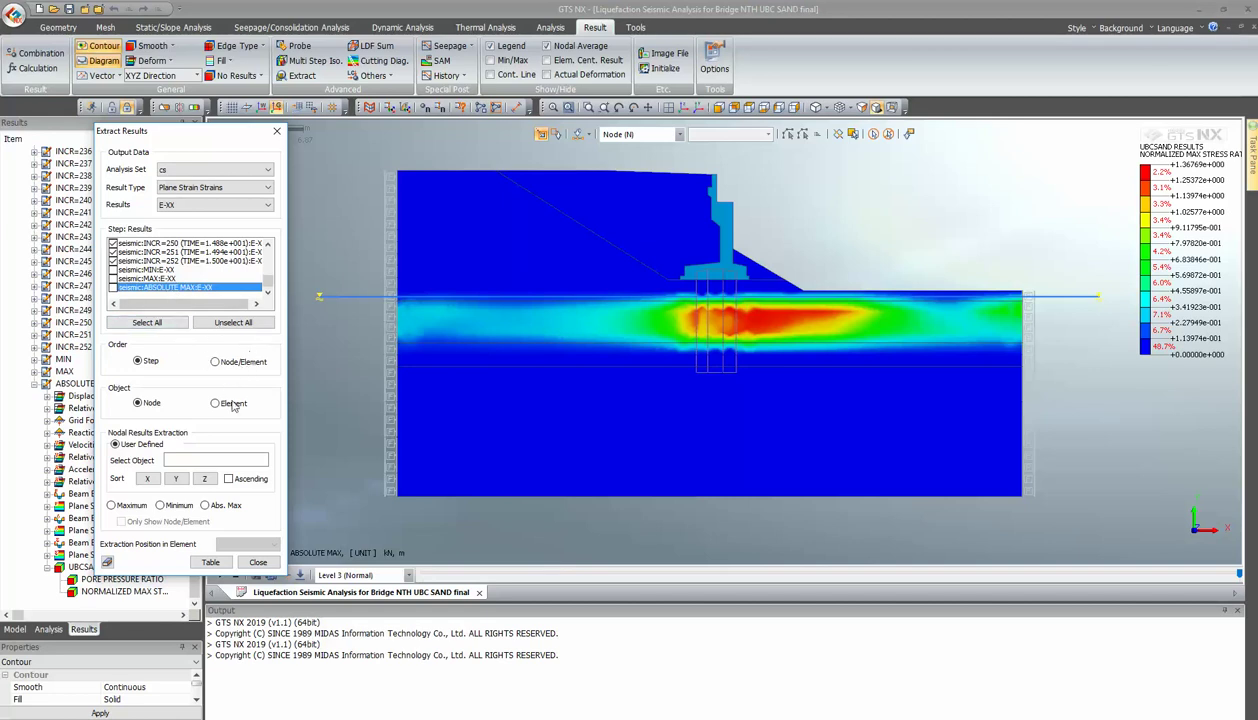
Step: Tabulate the E-XX strains for node 433 in the liquefiable layer beside the abutment and move the extraction dialog clear of the table
left_click(757, 306)
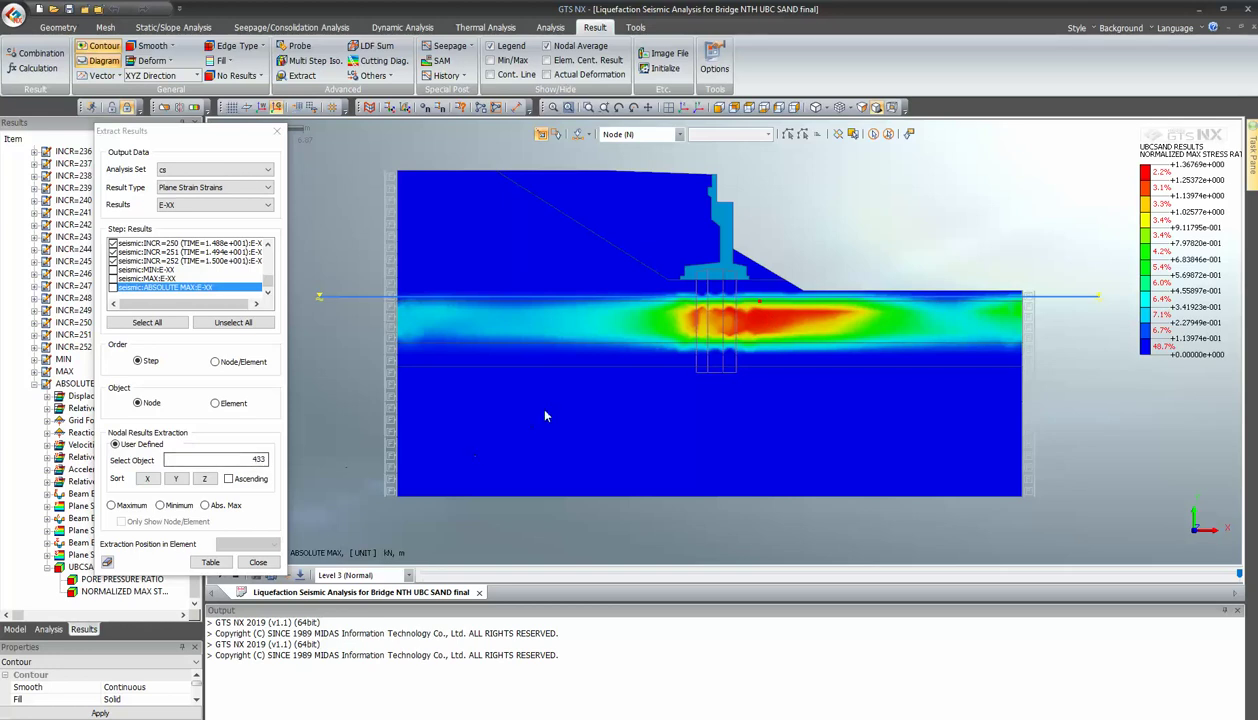
left_click(210, 565)
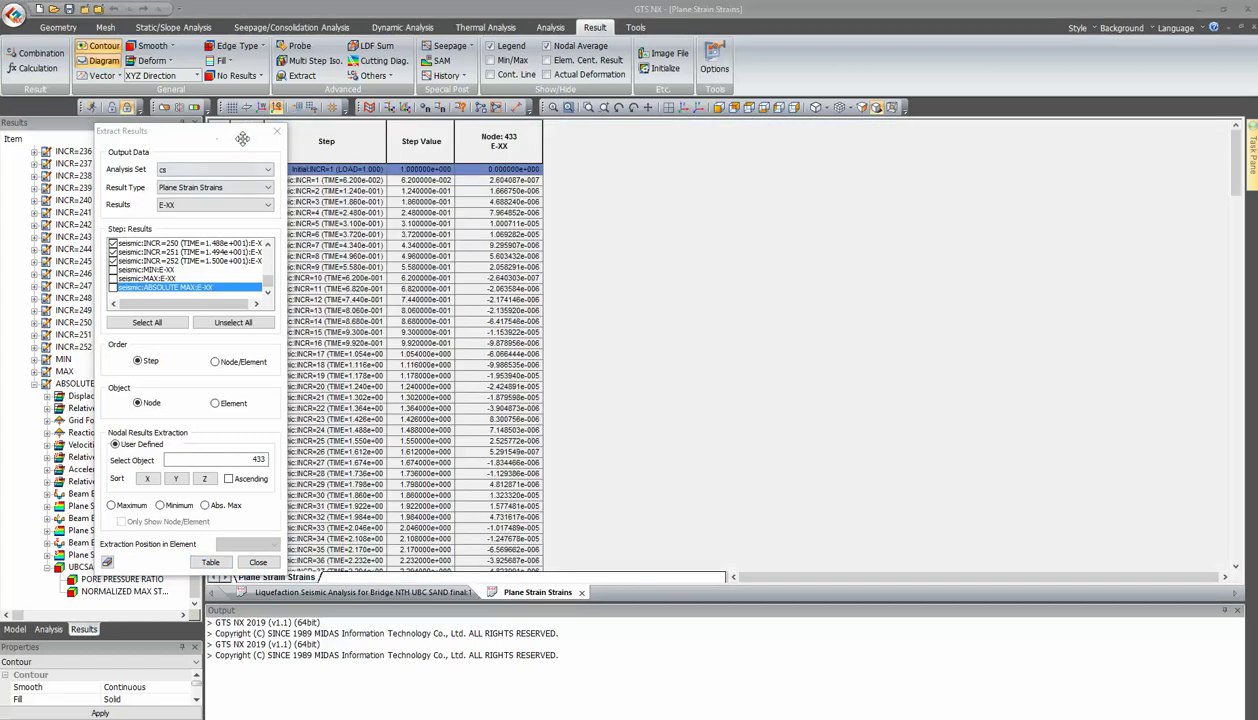
left_click_drag(255, 148, 1024, 124)
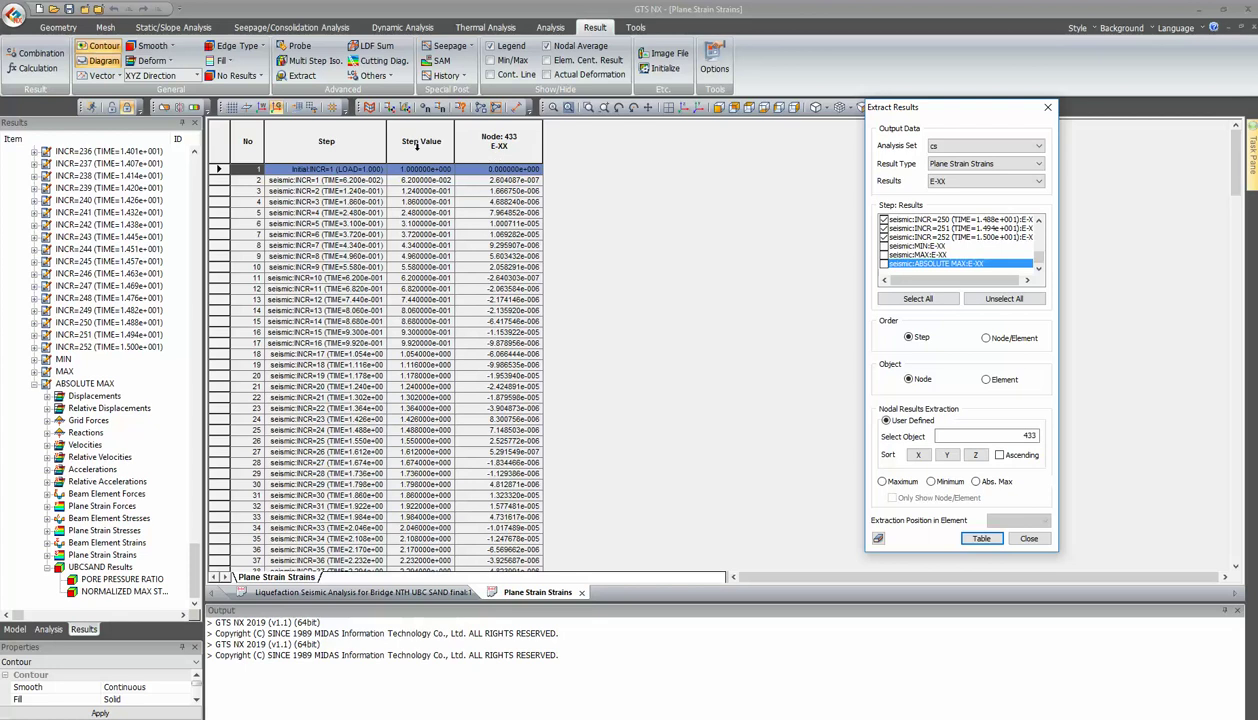
Step: Export the Step Value and node 433 E-XX columns to Excel as "Hysterersis curve" in the BARC folder on the Desktop
left_click_drag(412, 143, 505, 146)
right_click(472, 201)
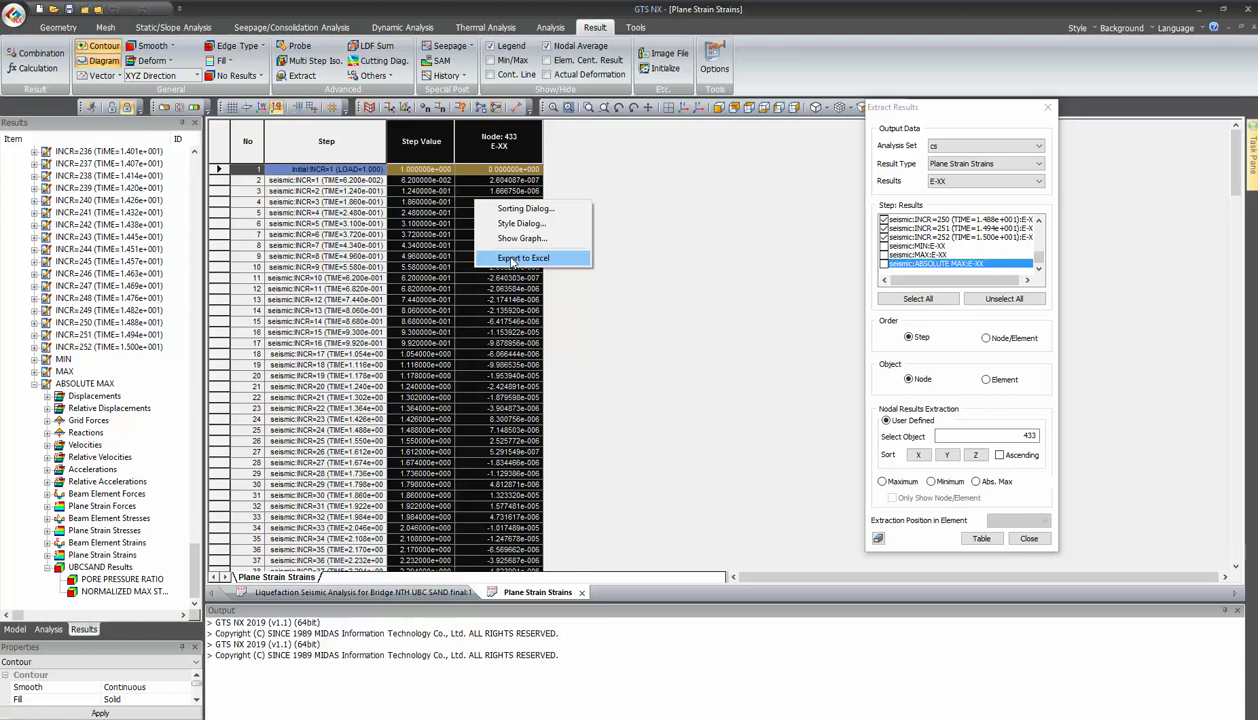
left_click(512, 259)
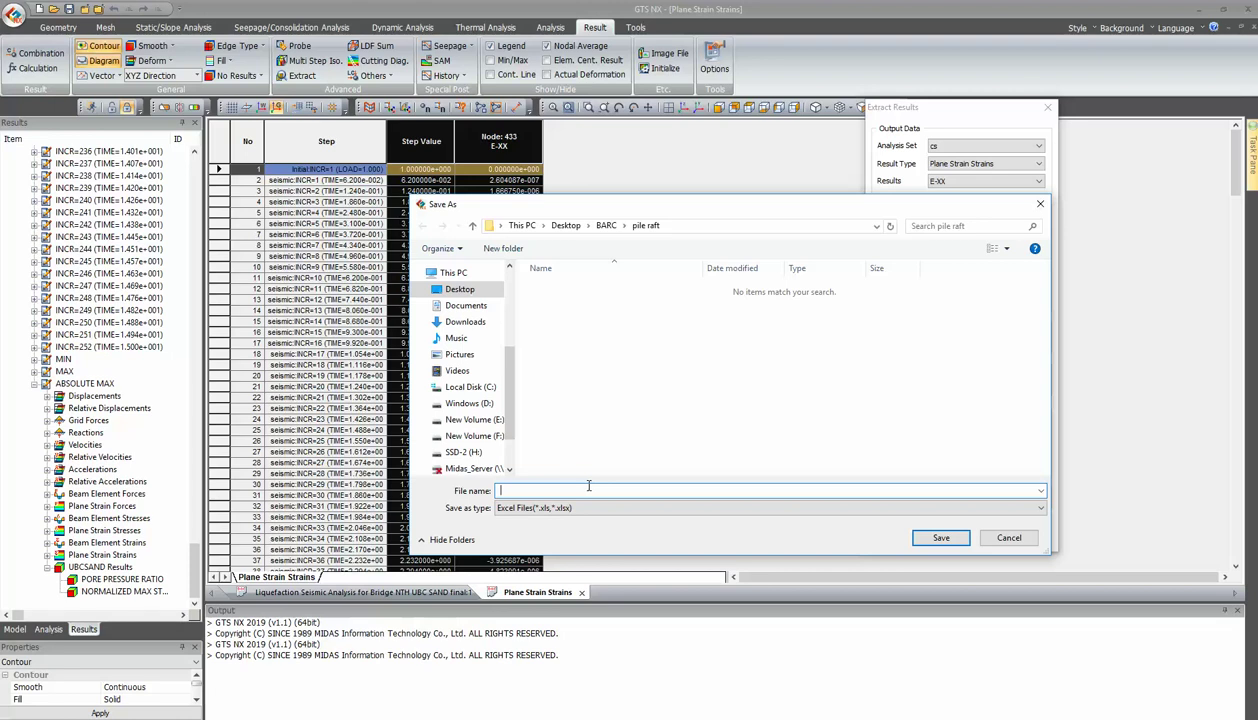
type("Hysteresis curve")
left_click(455, 452)
left_click(460, 289)
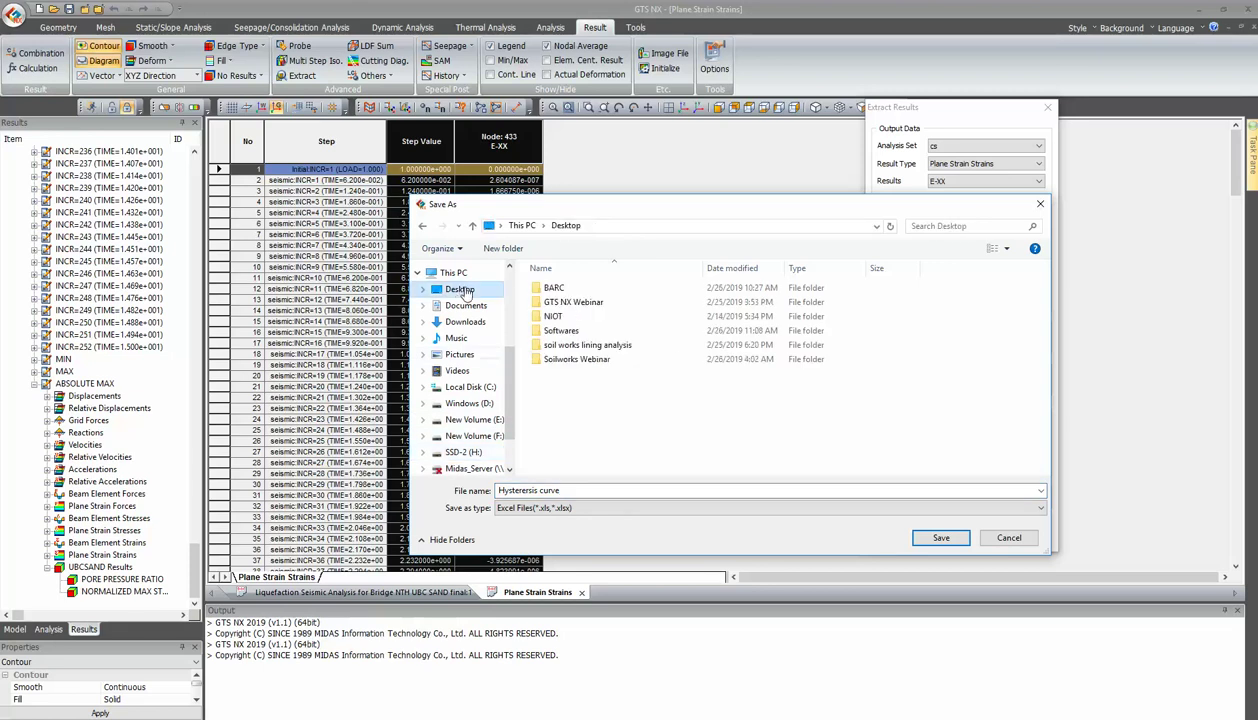
double_click(558, 288)
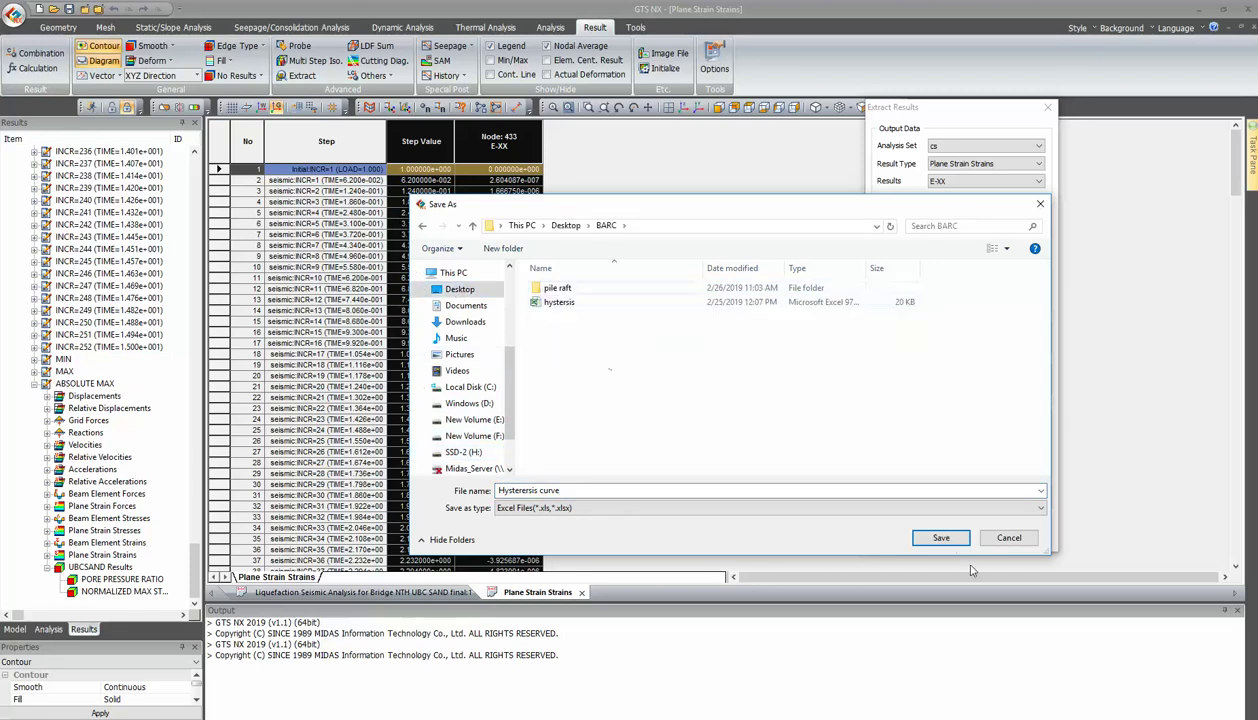
left_click(945, 538)
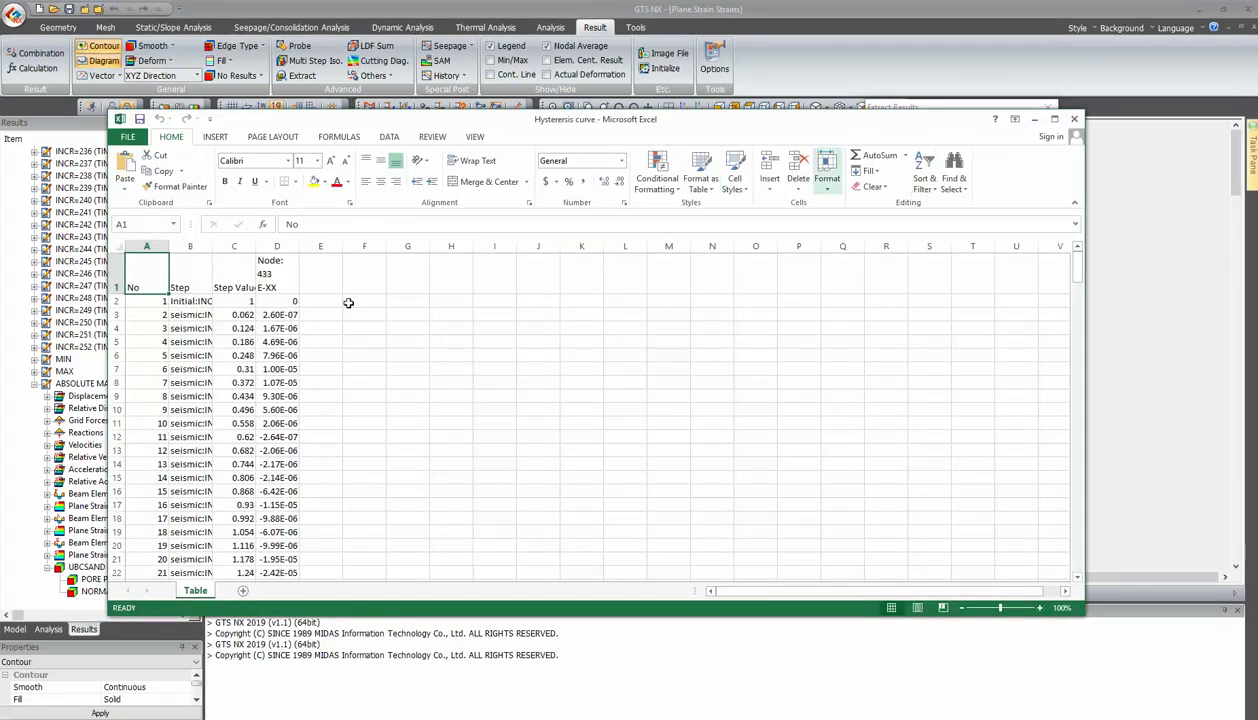
Step: Maximize the exported Excel workbook, widen columns C and D, and return to GTS NX
left_click(1054, 119)
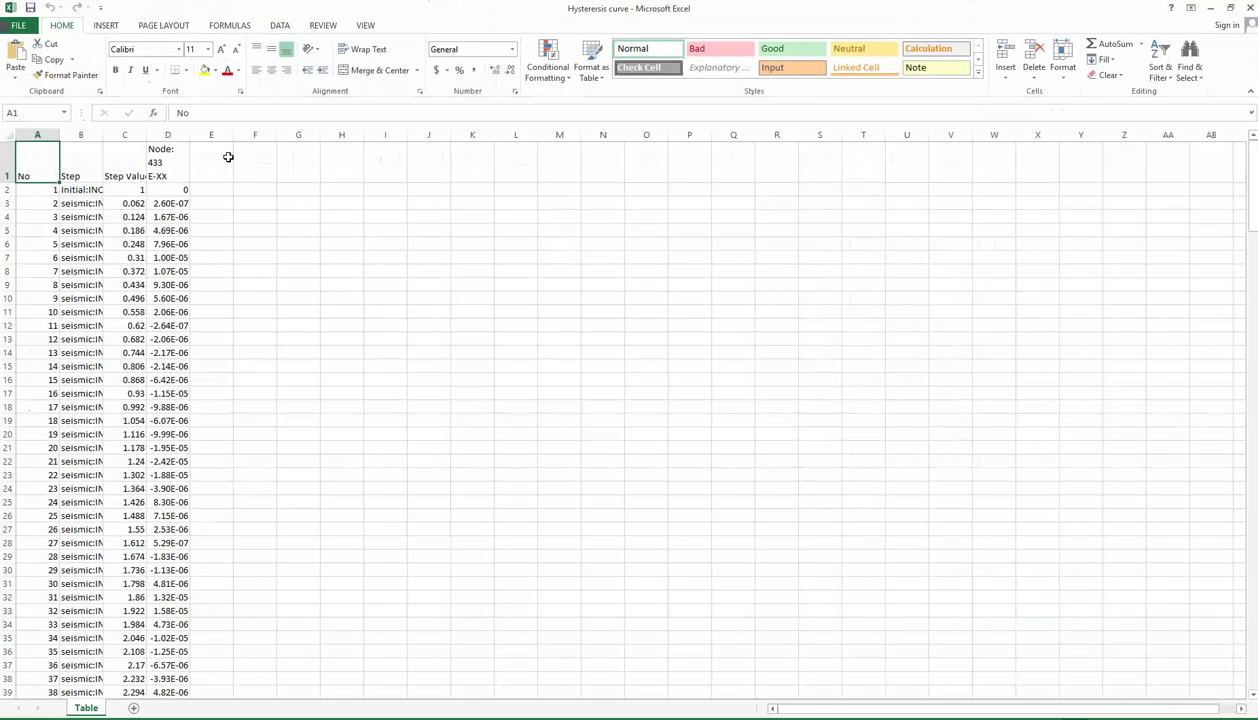
left_click_drag(146, 135, 314, 147)
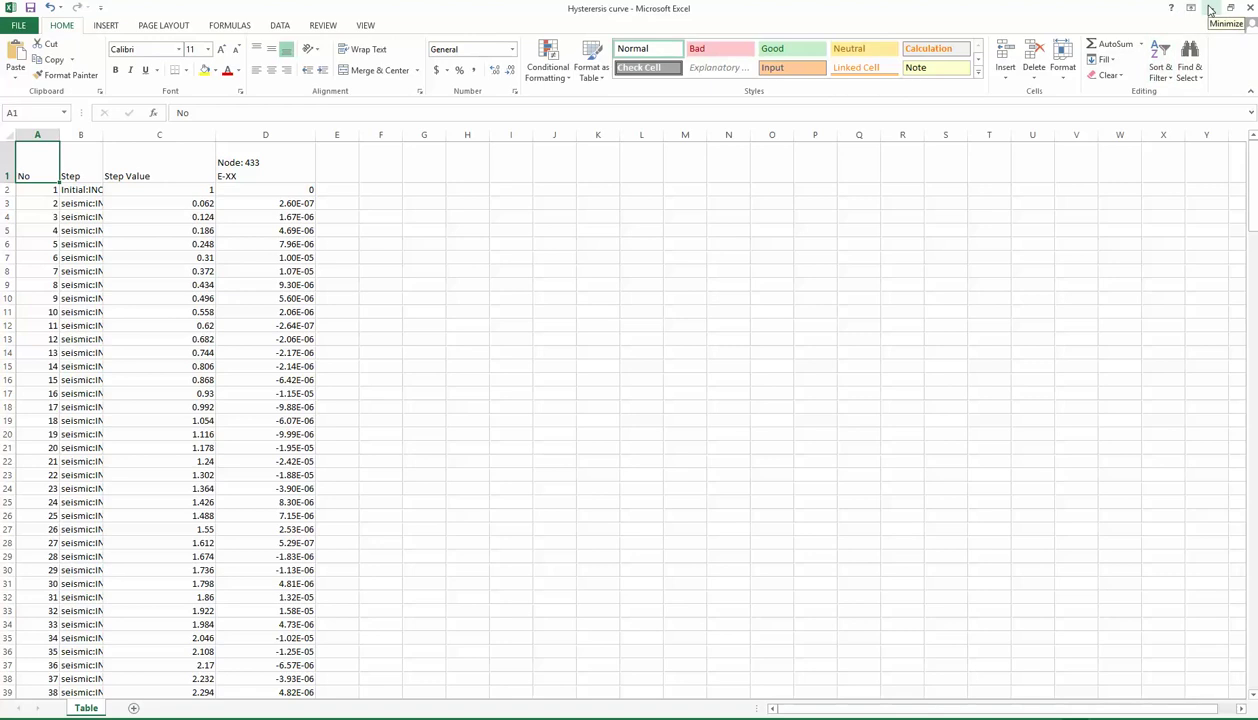
left_click(1210, 9)
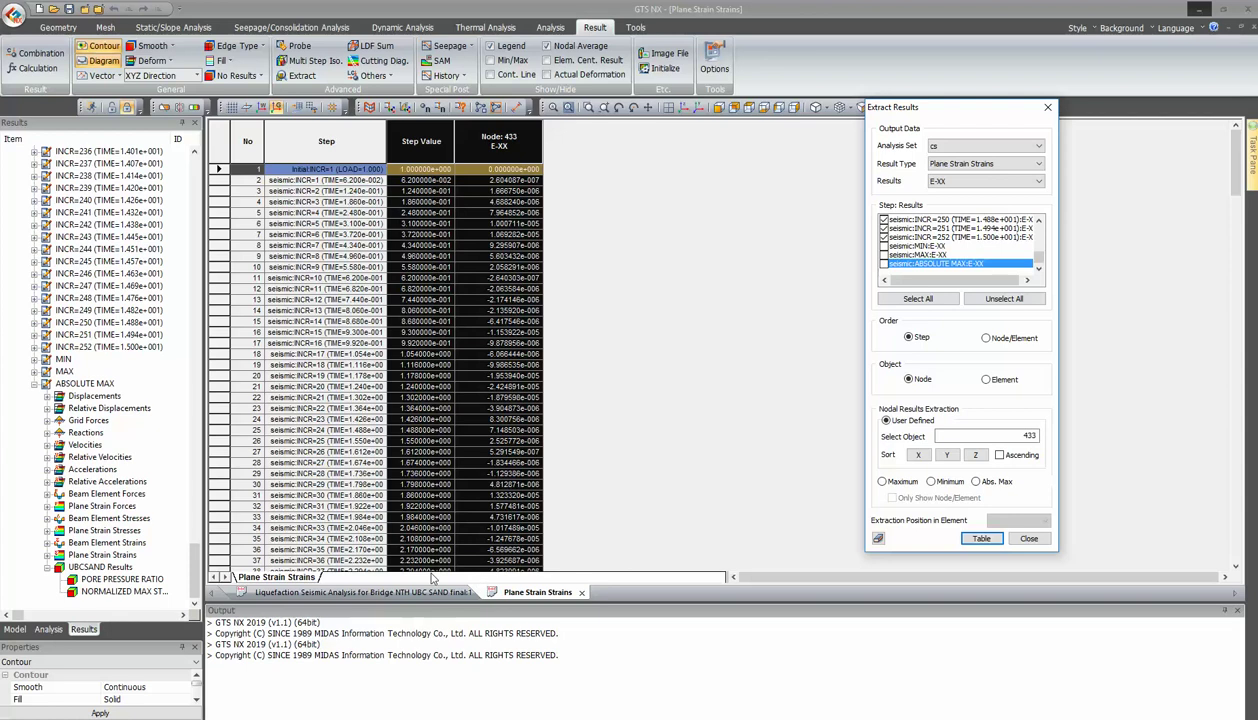
Step: Extract the Plane Strain Stresses S-XX result for node 433 into a table, without the seismic MIN, MAX and ABSOLUTE MAX steps
left_click(962, 164)
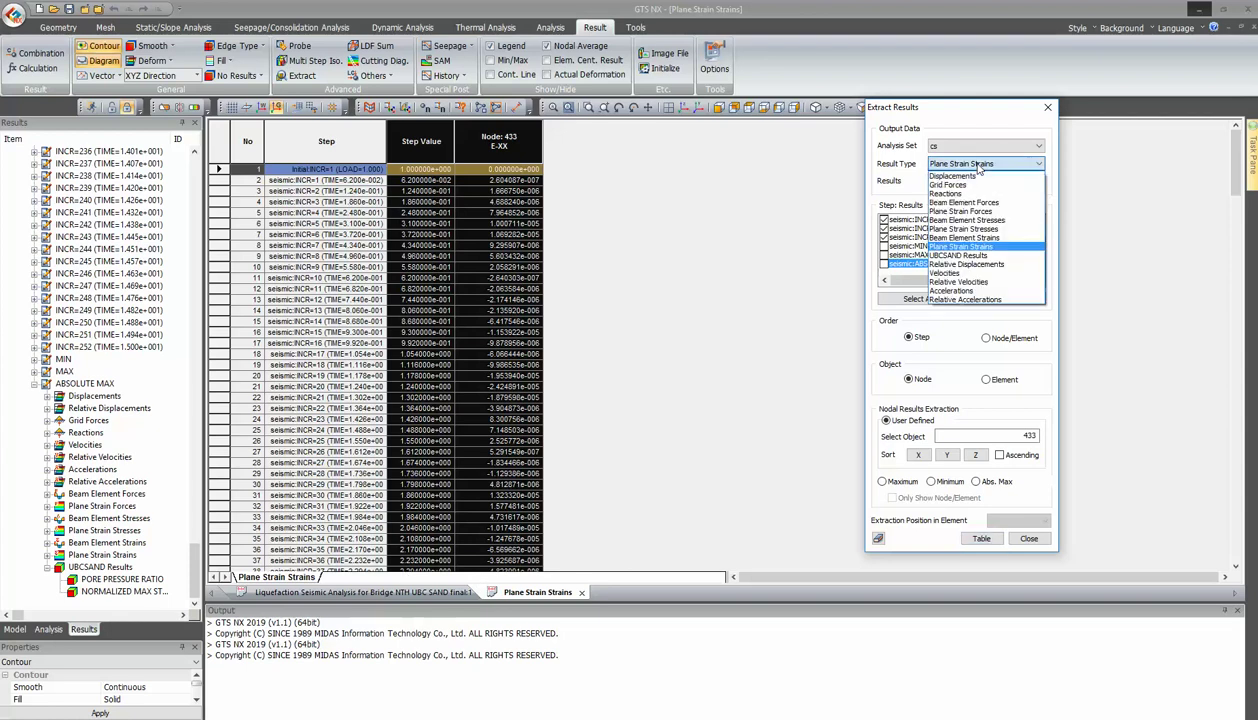
left_click(950, 229)
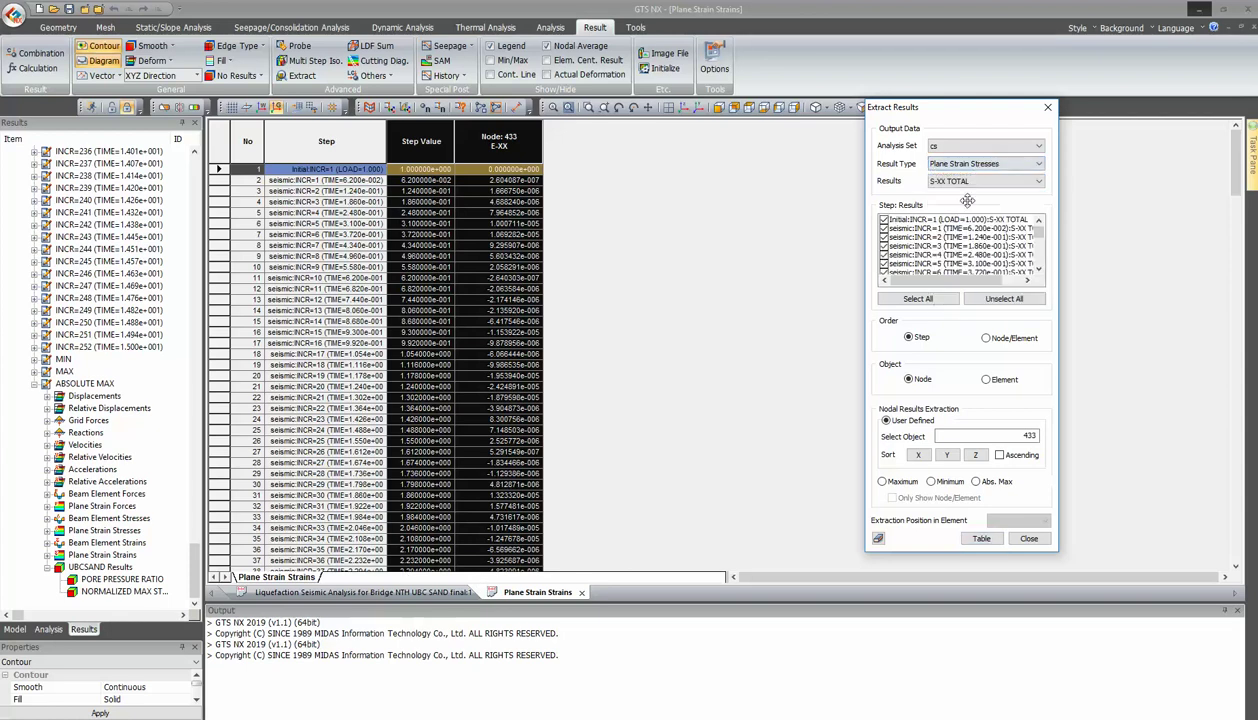
left_click(975, 183)
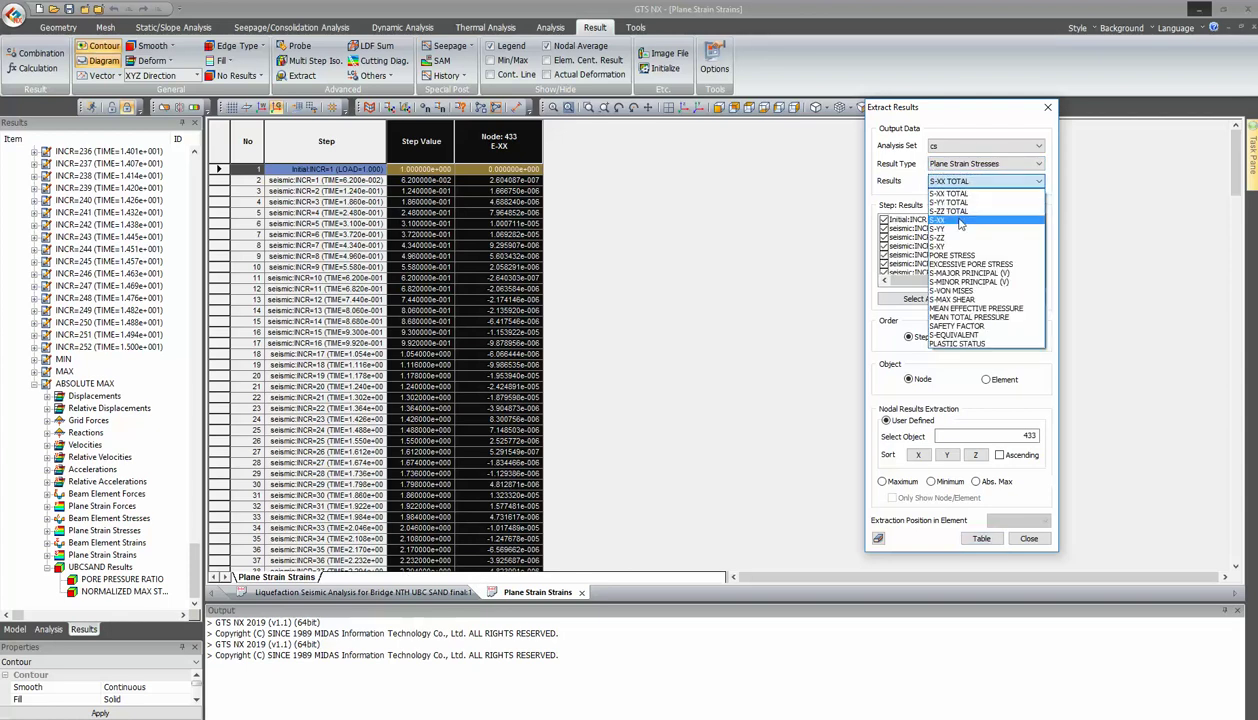
left_click(954, 220)
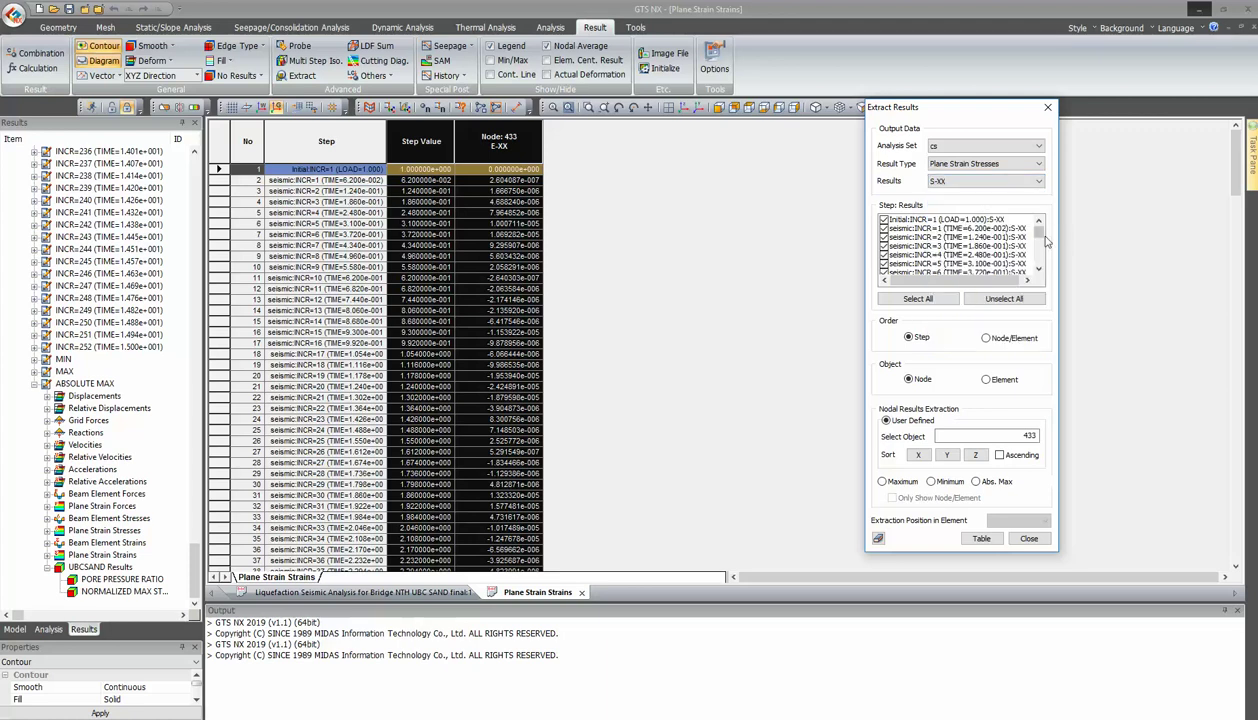
left_click_drag(1038, 226, 1038, 258)
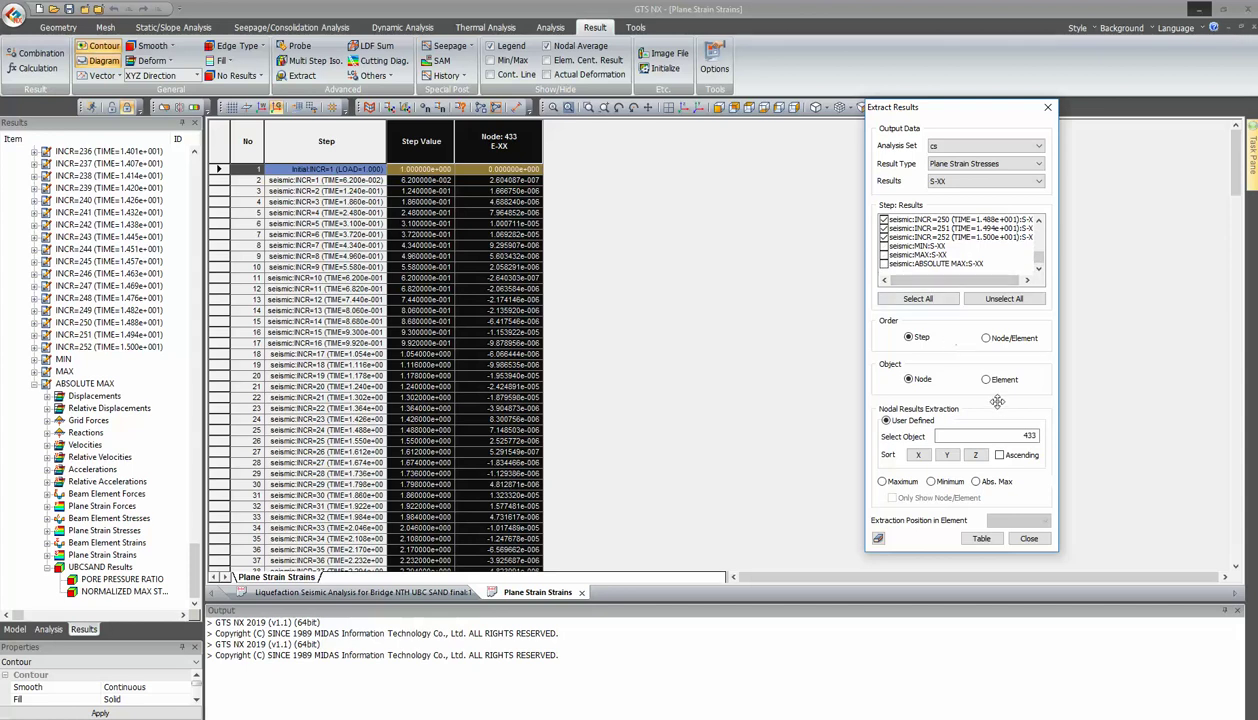
left_click(983, 539)
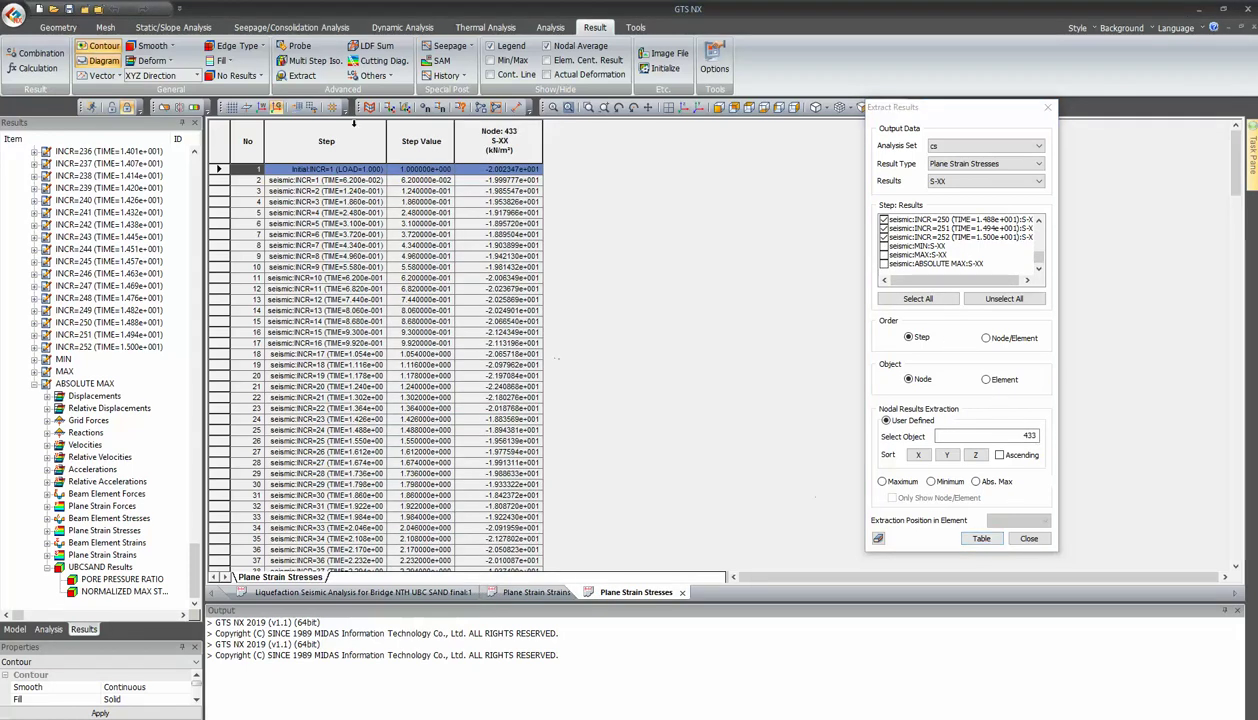
Step: Copy the Step Value and node 433 S-XX columns into the Hysterersis curve workbook in Excel, starting at cell G1
left_click(437, 141)
left_click_drag(437, 141, 512, 148)
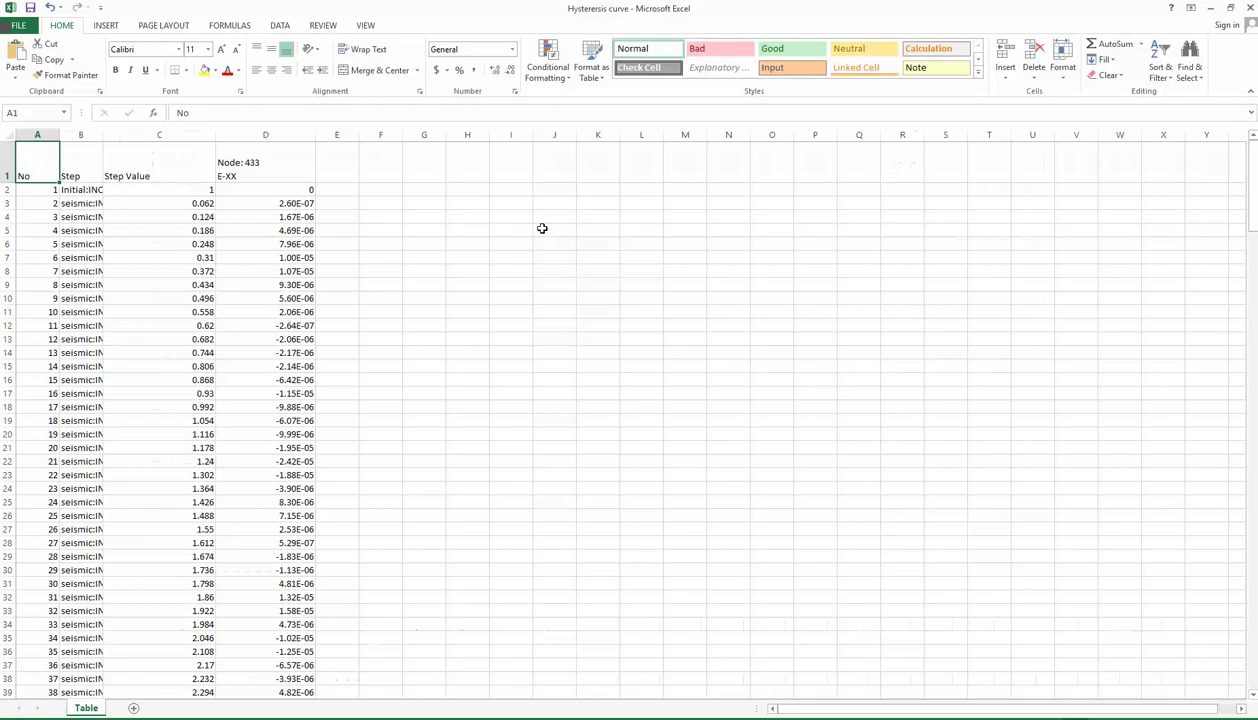
left_click(418, 176)
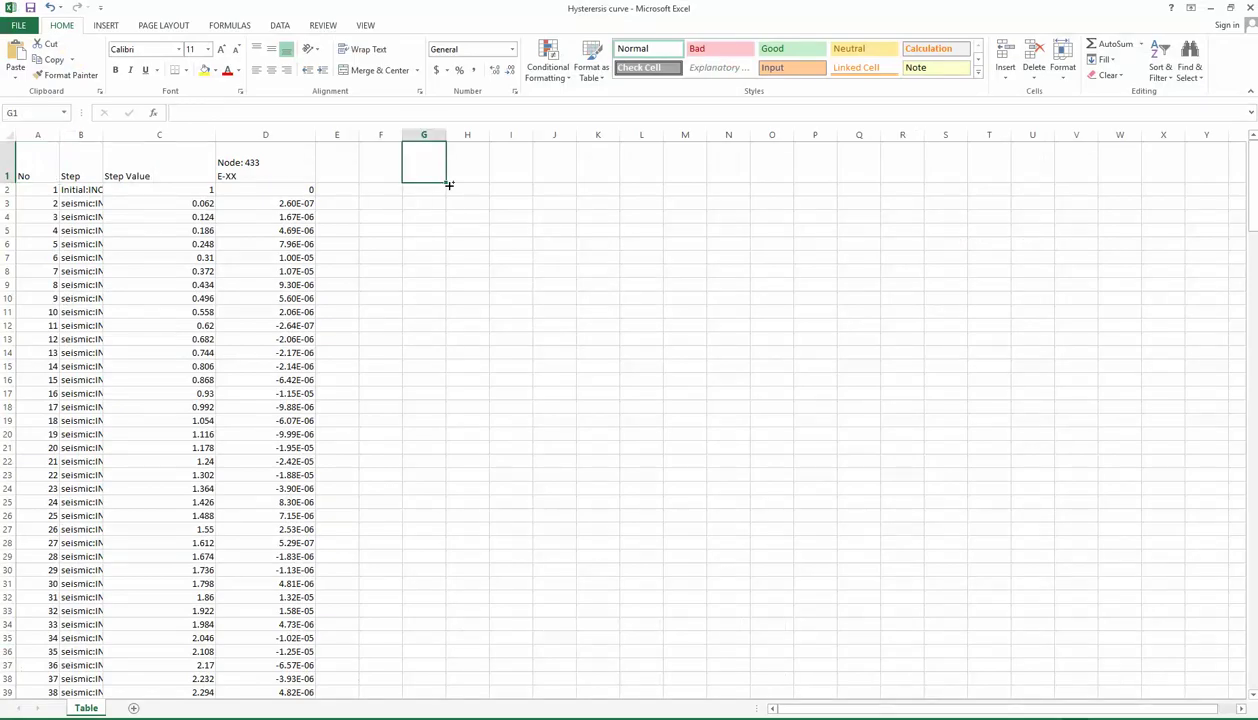
key("ctrl+v")
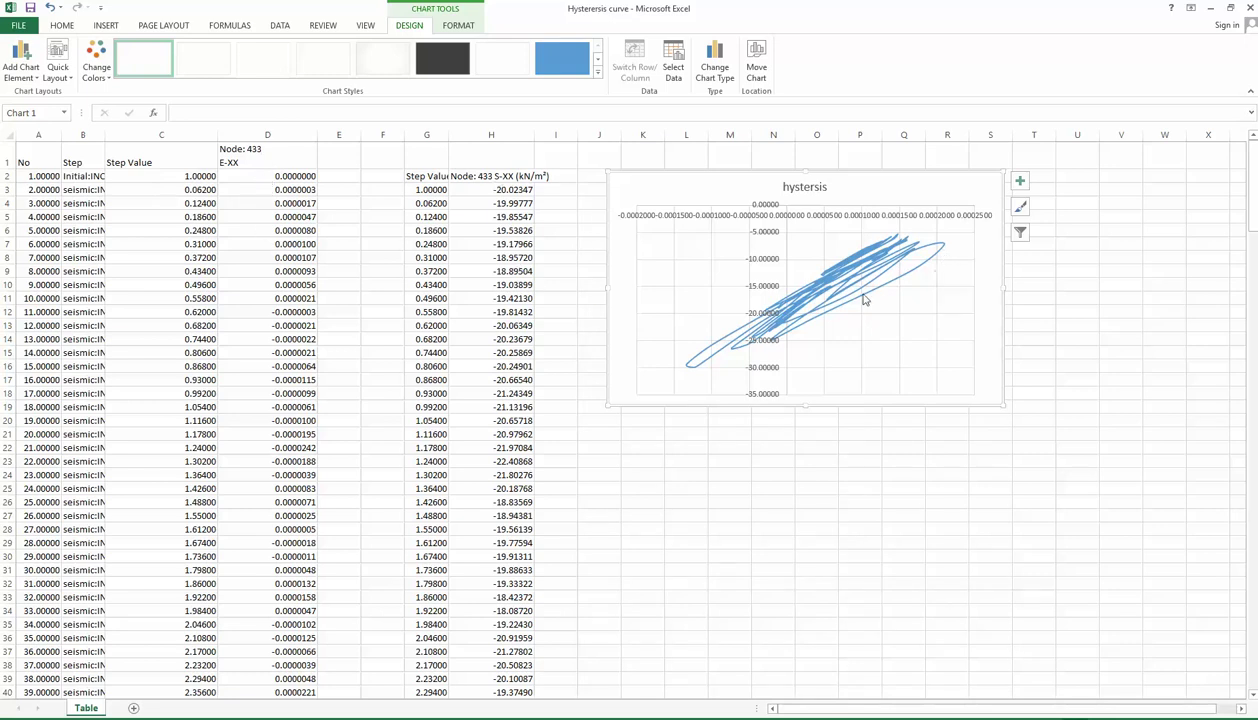
Step: Switch back to GTS NX and close the Extract Results dialog and the plane strain stress and strain tables
mouse_move(848, 307)
mouse_move(1252, 287)
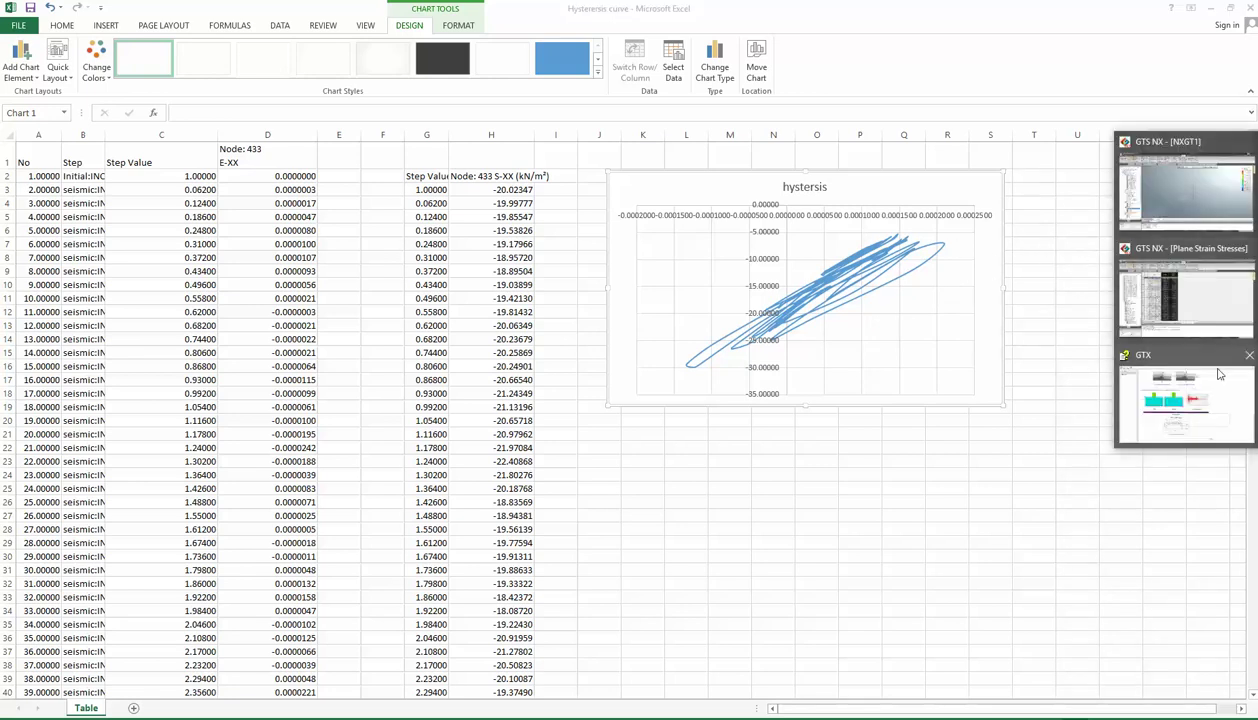
left_click(1158, 290)
left_click(1029, 538)
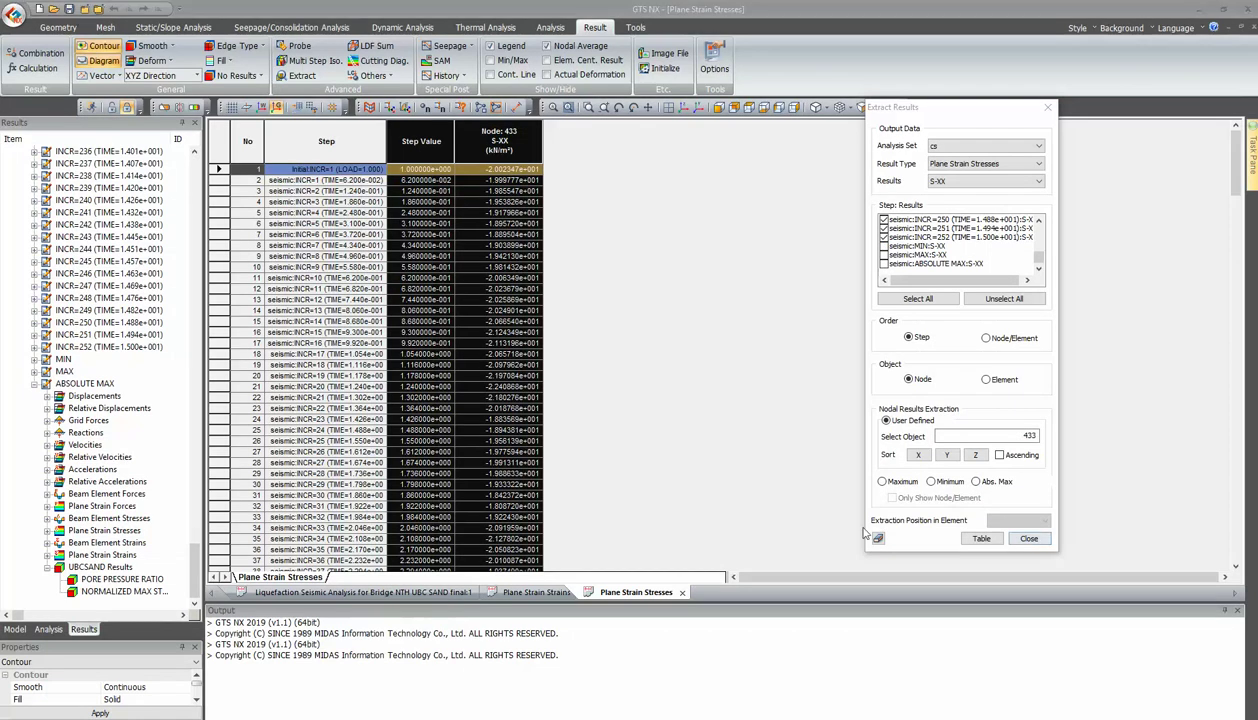
left_click(682, 592)
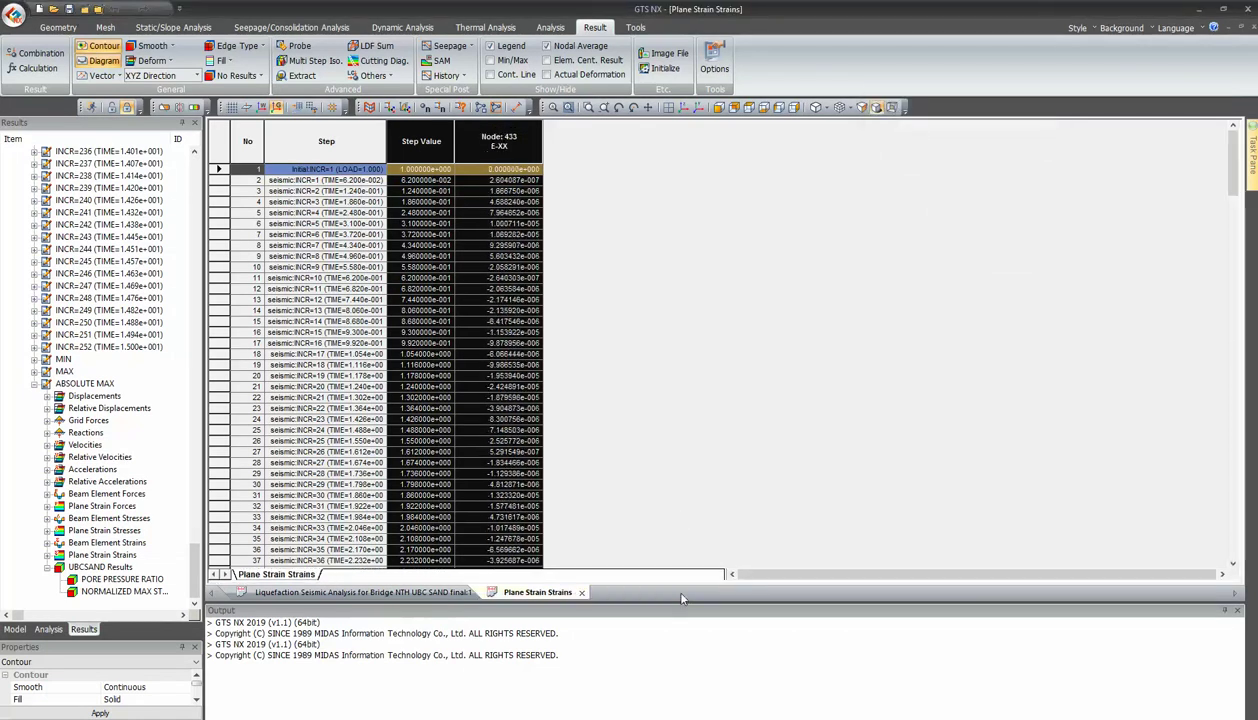
left_click(581, 592)
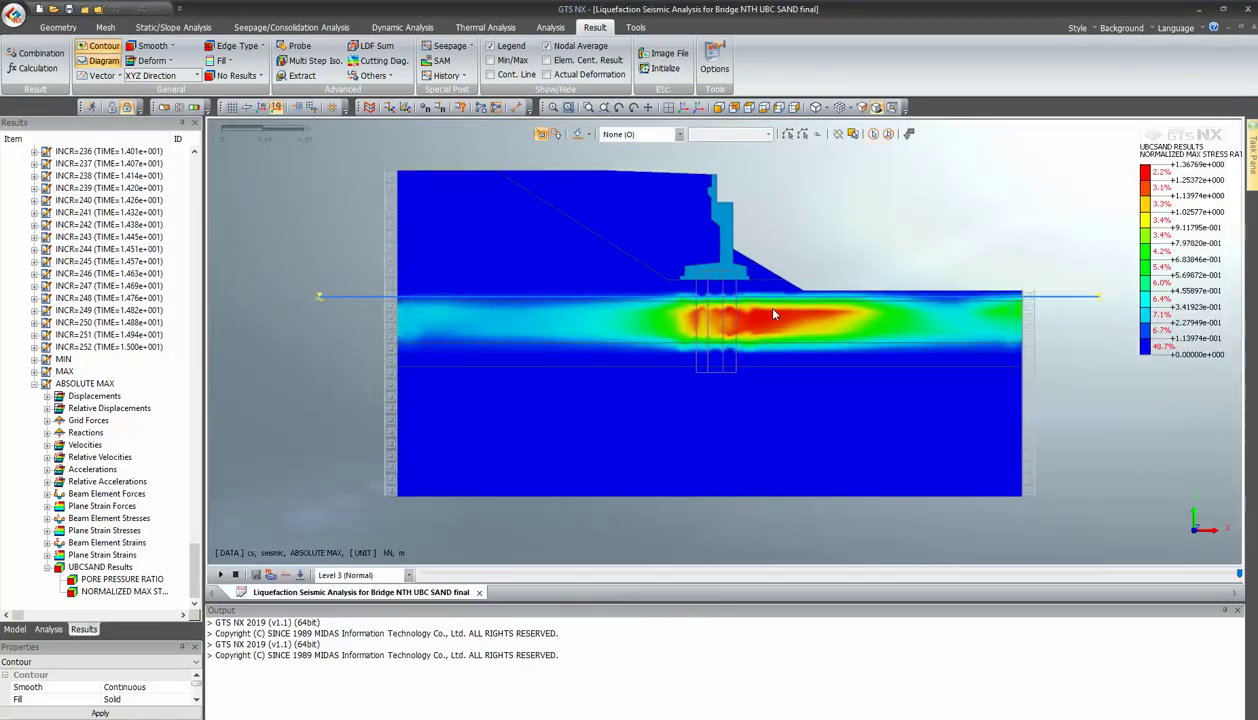
Step: Plot the UBCSAND pore pressure ratio contour for ABSOLUTE MAX and start a new results extraction
left_click(120, 580)
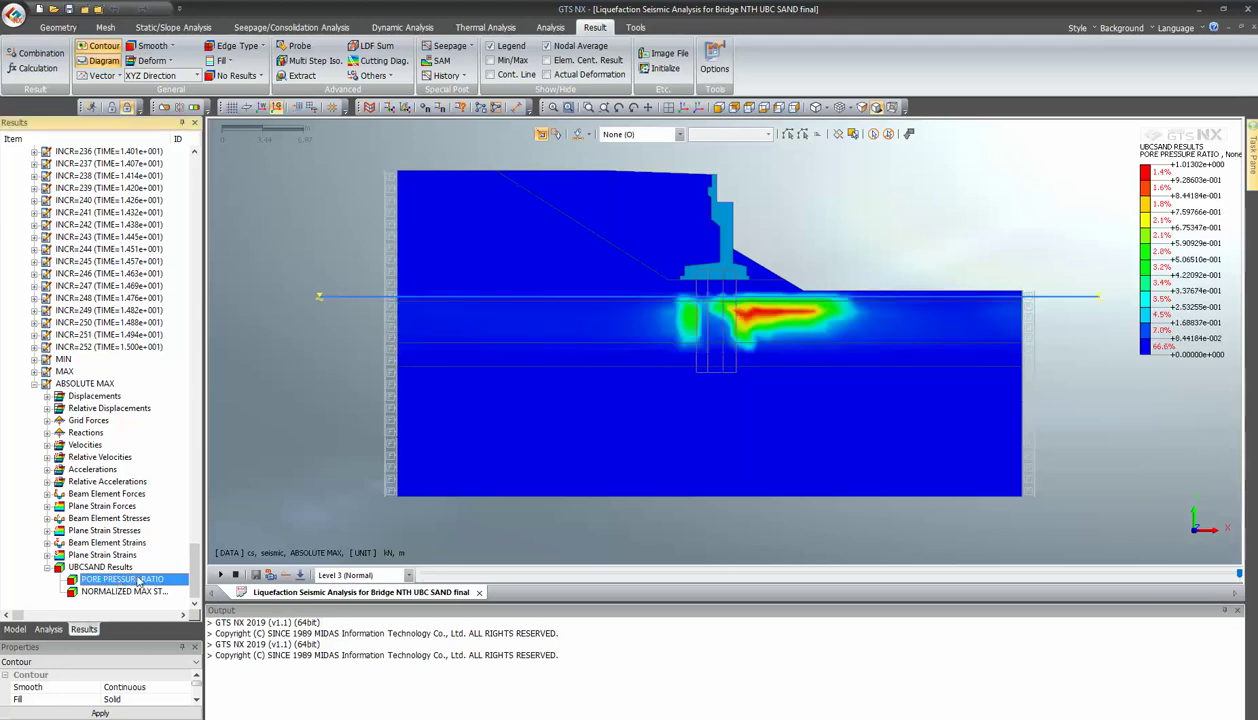
left_click(300, 75)
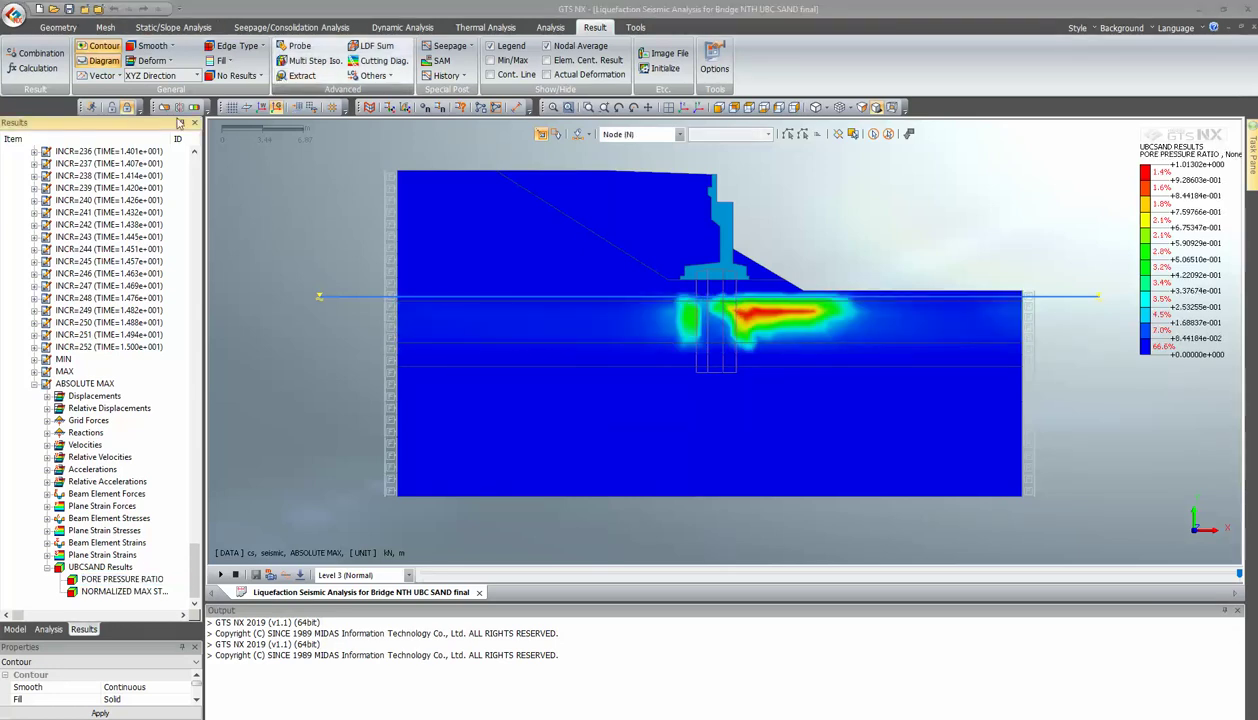
left_click_drag(120, 128, 244, 128)
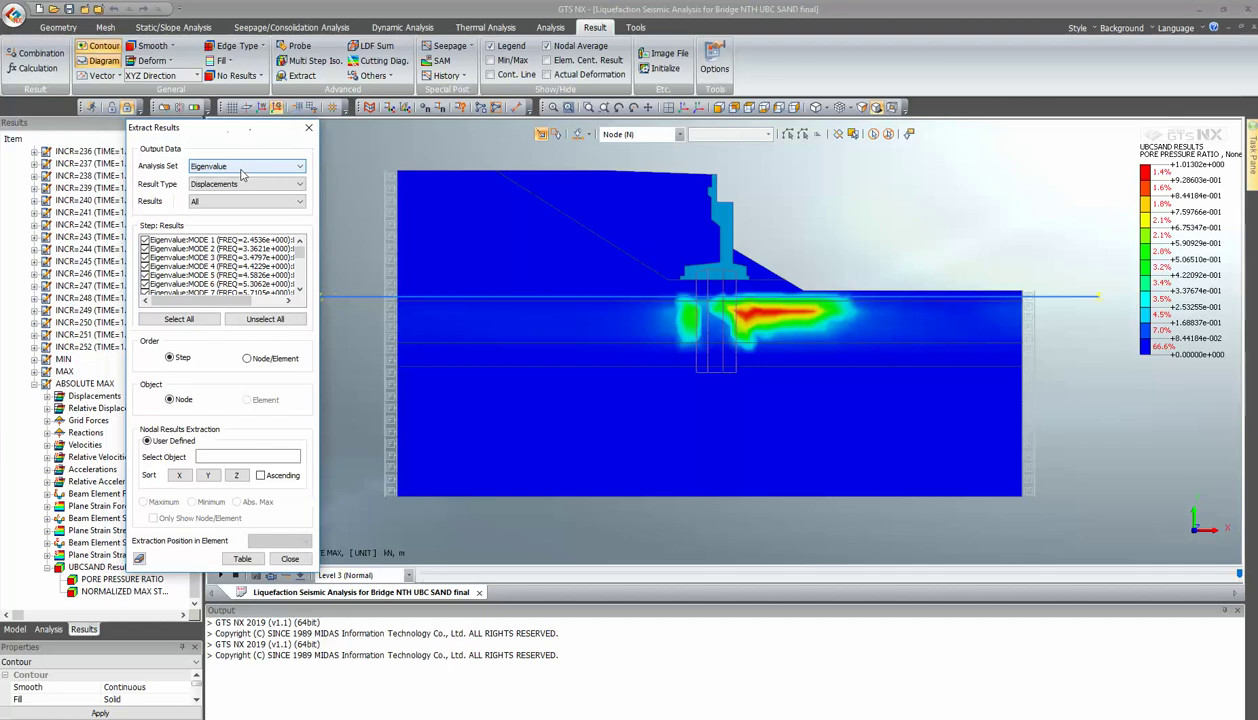
Step: Set the extraction to analysis set cs and result type Plane Strain Strains, component E-XX
left_click(242, 166)
left_click(205, 187)
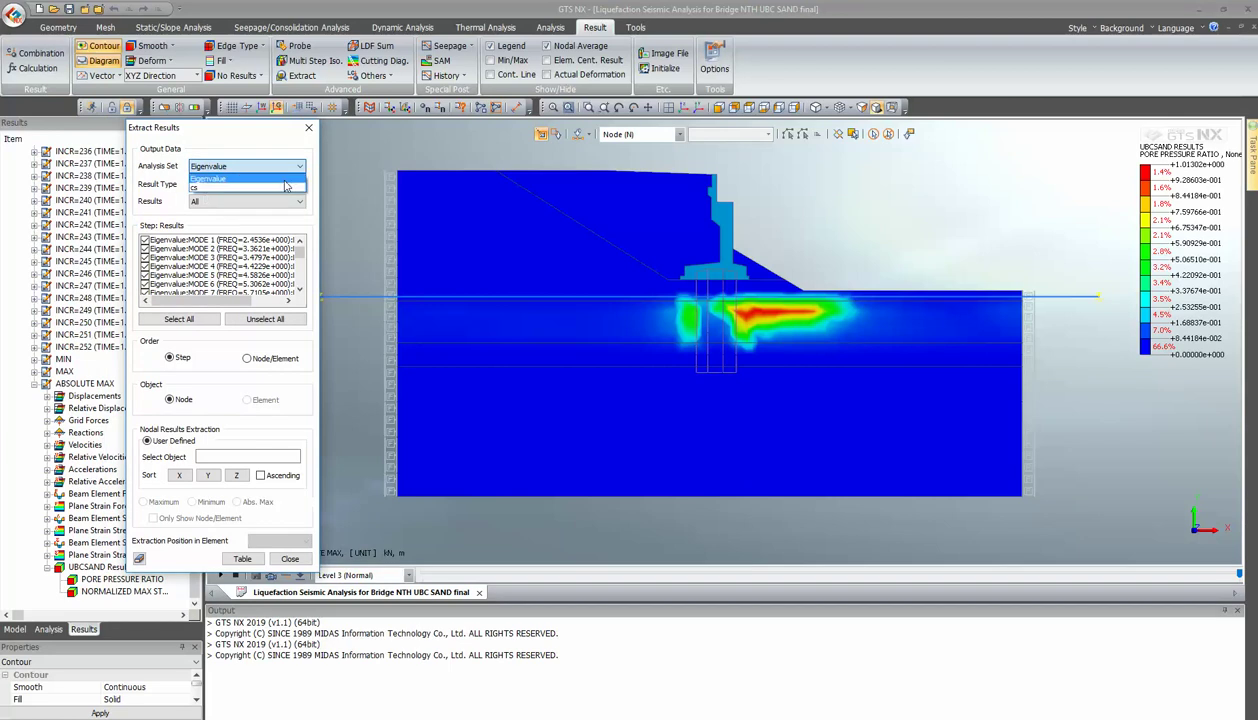
left_click(245, 184)
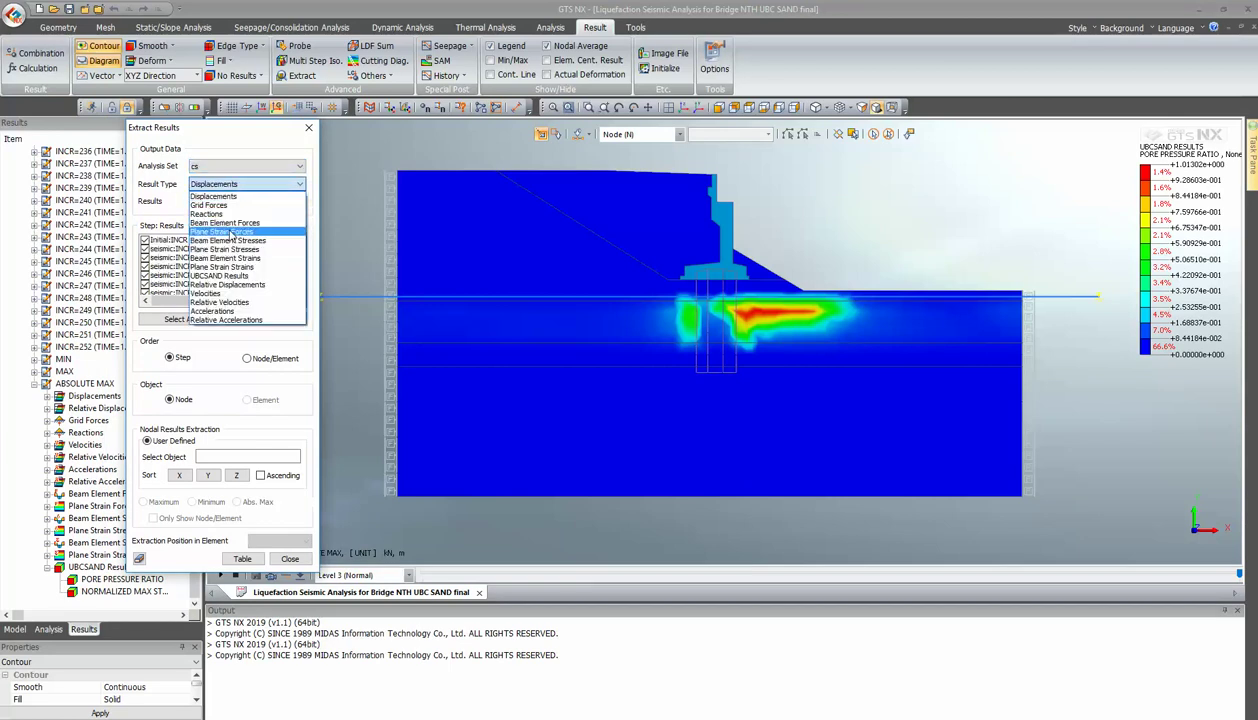
left_click(230, 233)
left_click(240, 184)
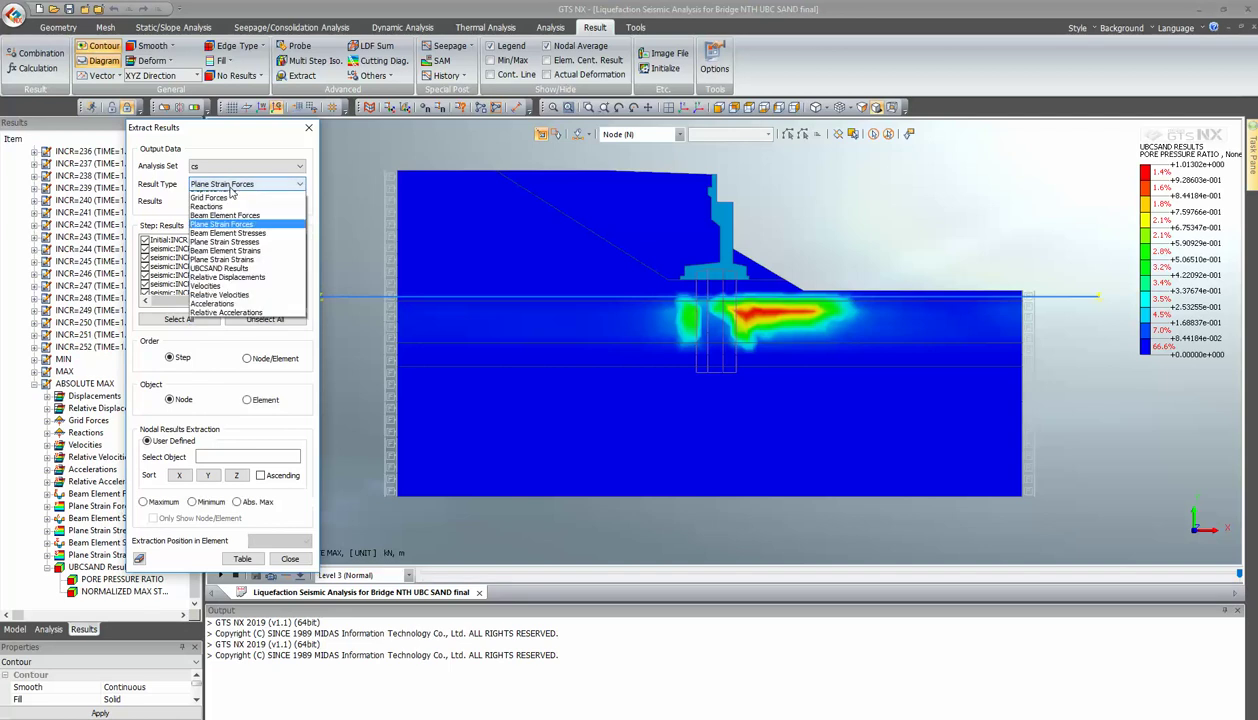
left_click(233, 268)
Step: Exclude the seismic MIN, MAX and ABSOLUTE MAX steps and extract E-XX for node 655 in the red liquefied zone into a table
left_click_drag(300, 252, 299, 276)
left_click(147, 258)
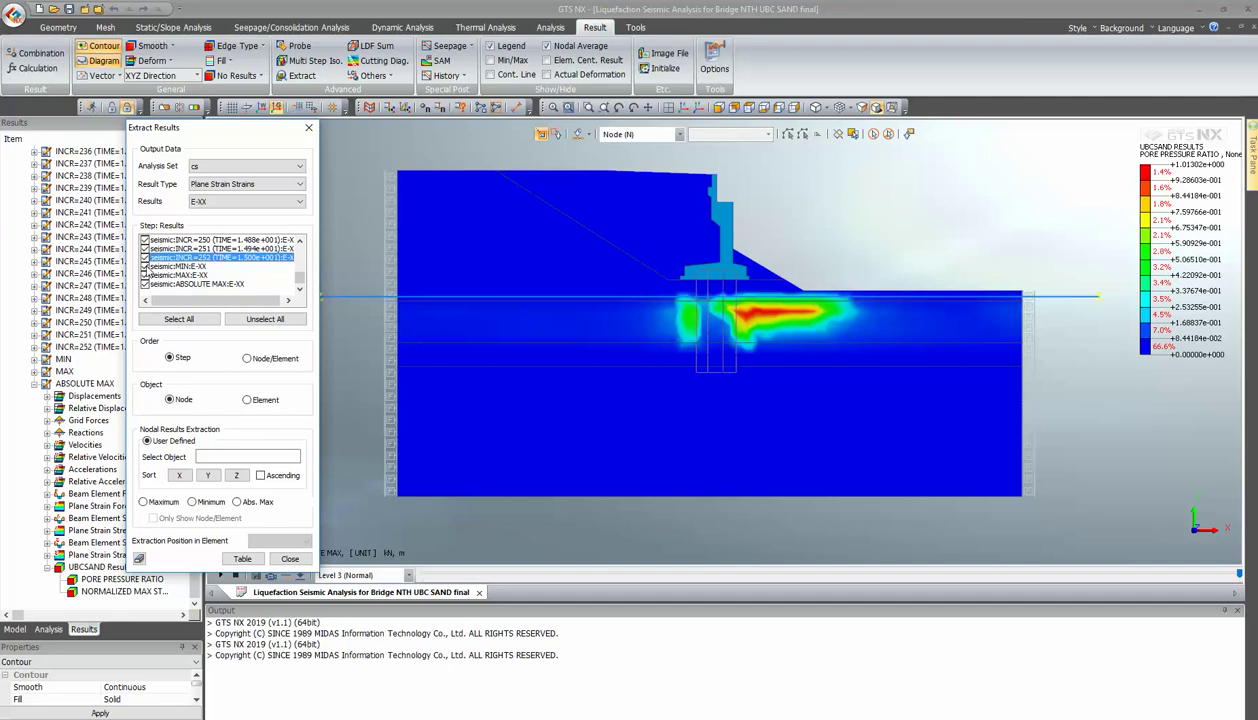
left_click(145, 266)
left_click(145, 275)
left_click(145, 284)
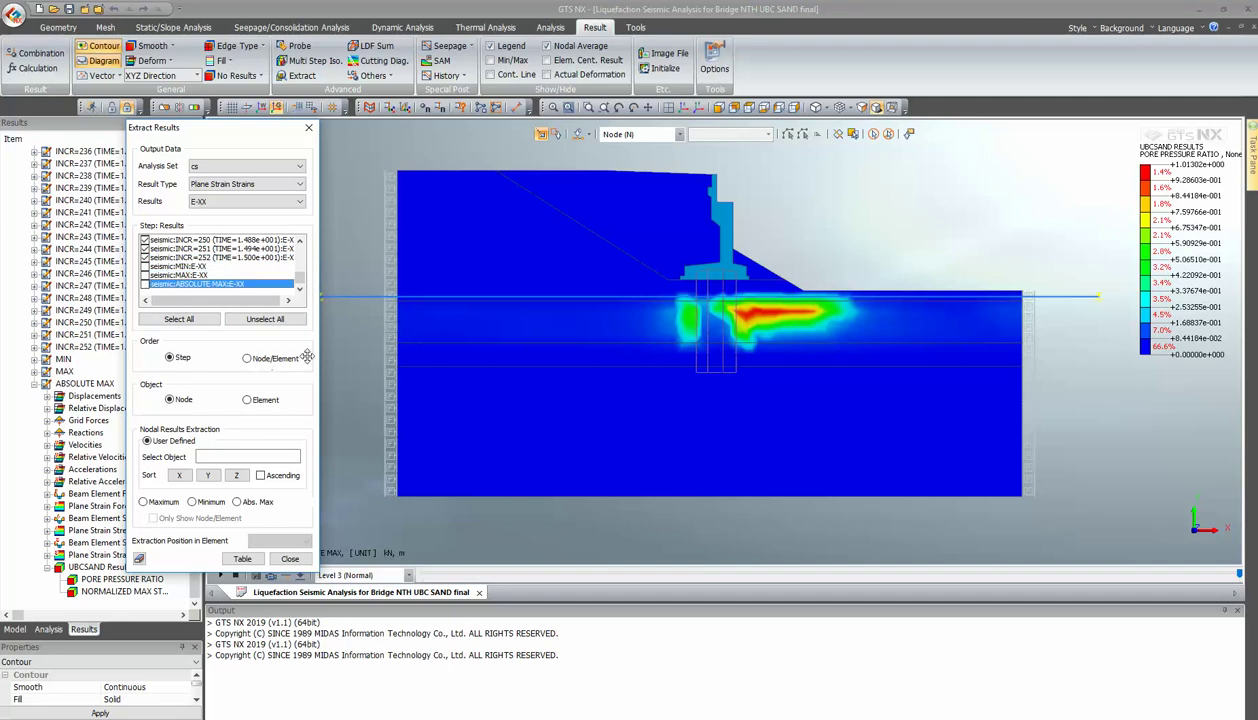
left_click(755, 317)
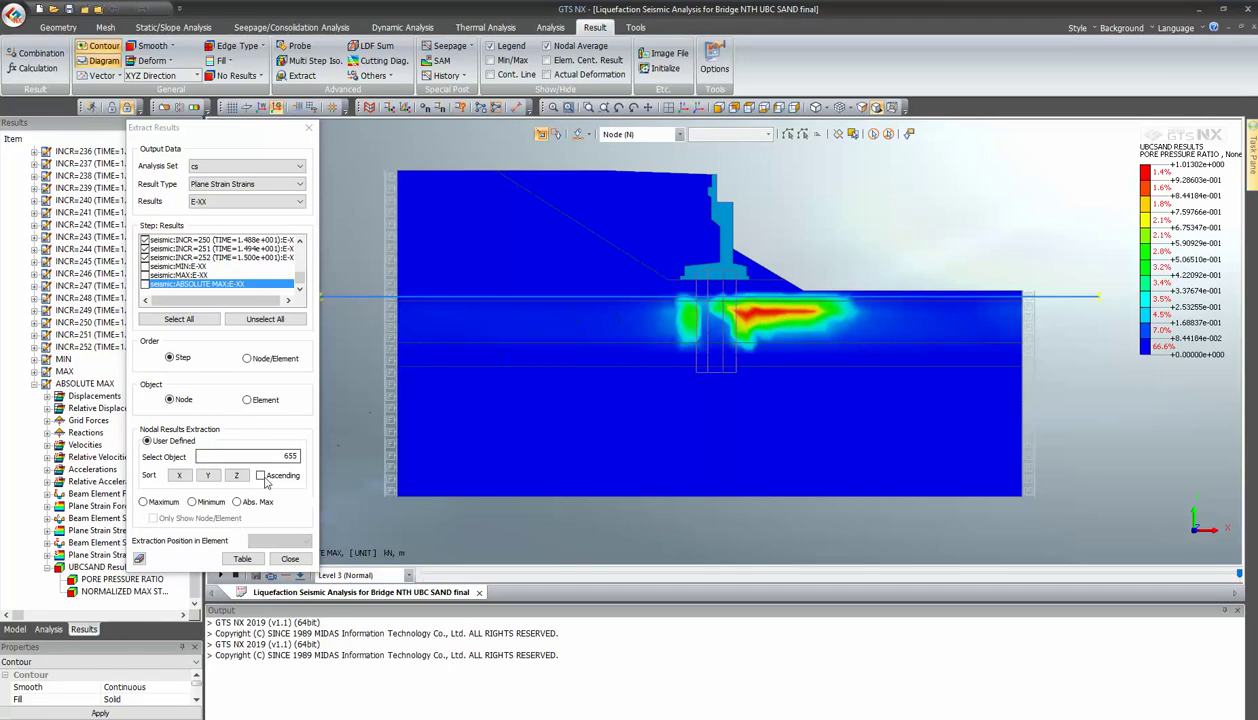
left_click(243, 558)
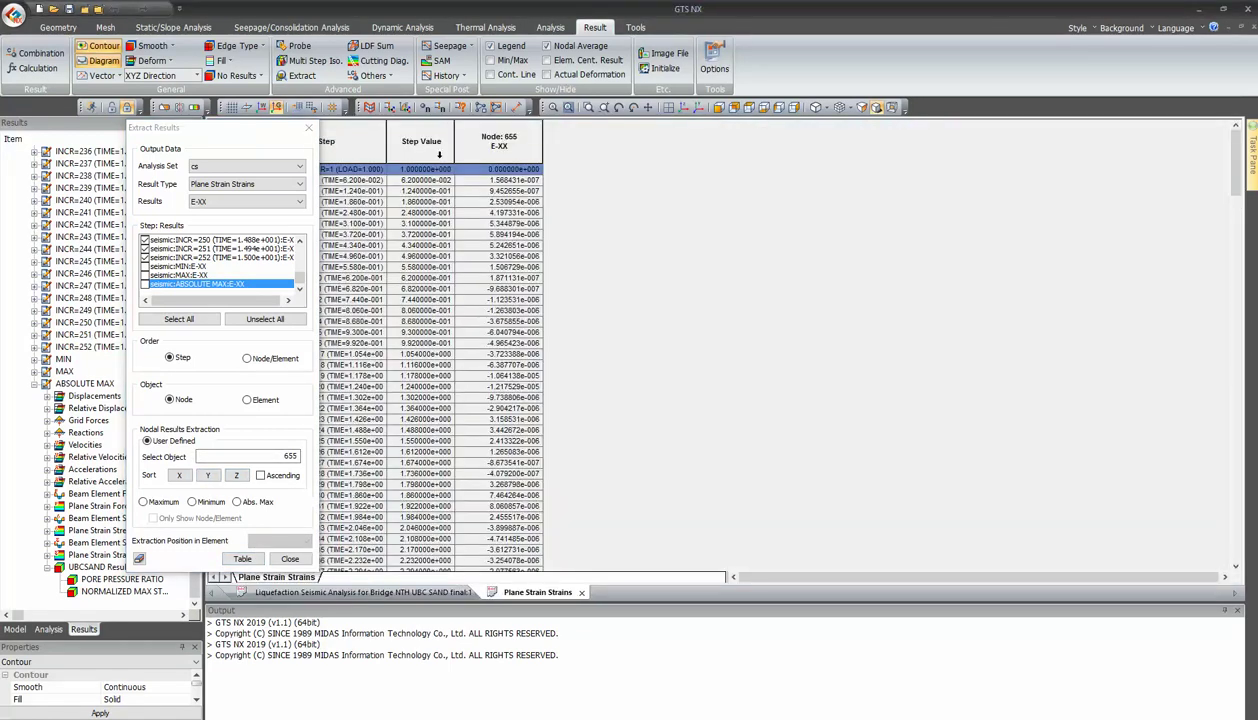
Step: Copy the Step Value and node 655 E-XX columns into the Hysterersis curve workbook in Excel at cell M2, moving the chart out of the way
left_click(439, 152)
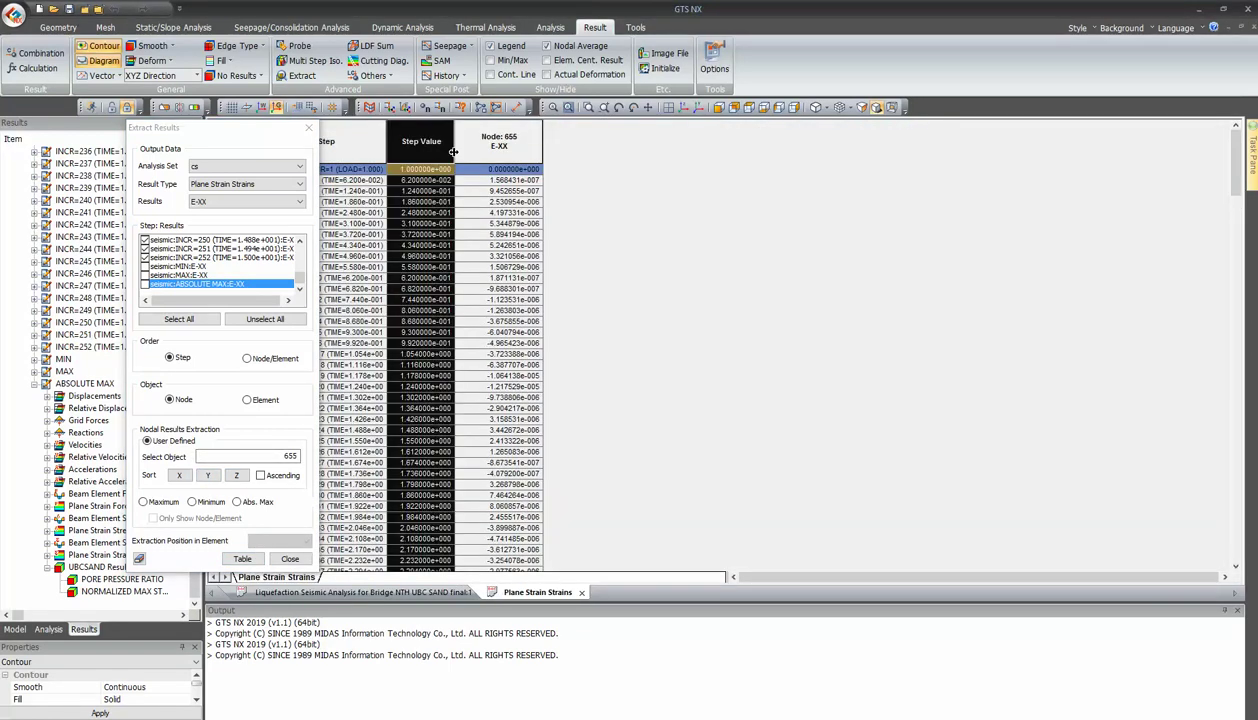
left_click(499, 146, "shift")
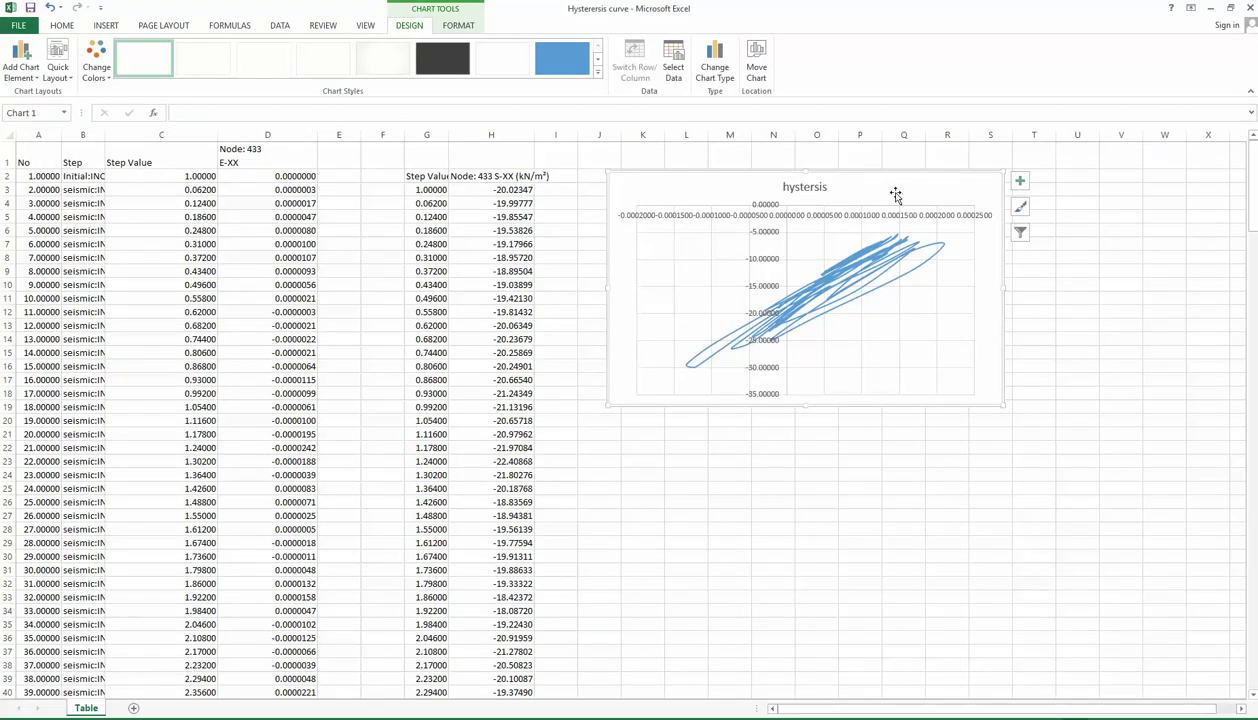
left_click_drag(895, 195, 567, 273)
left_click(729, 177)
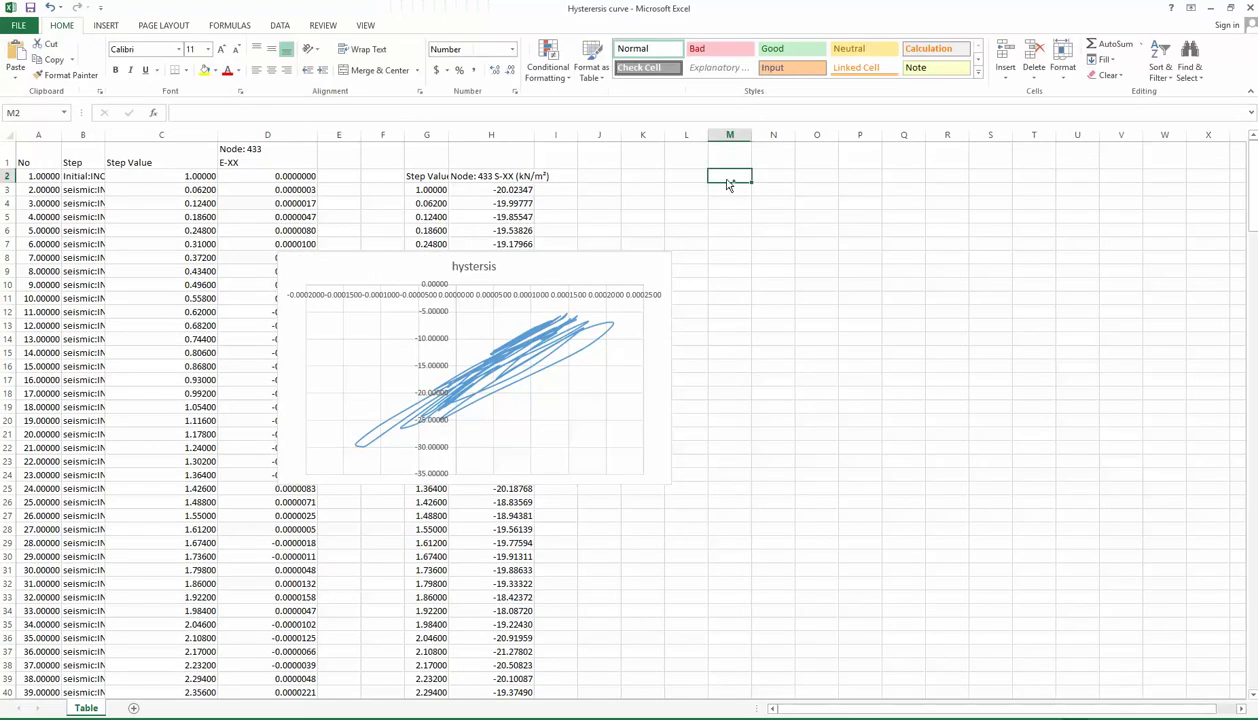
key("ctrl+v")
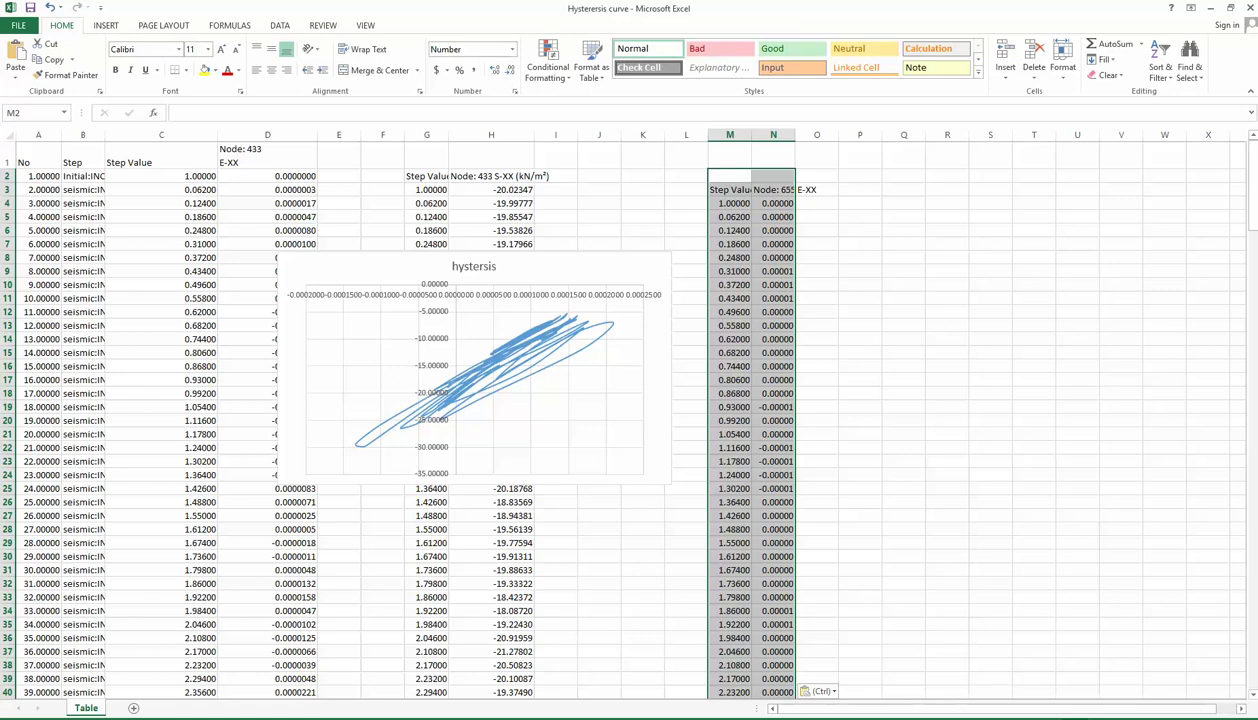
Step: Switch back to GTS NX, extract Plane Strain Stresses S-XX TOTAL for node 655 into a table, and select its Step Value and stress columns
left_click(1192, 288)
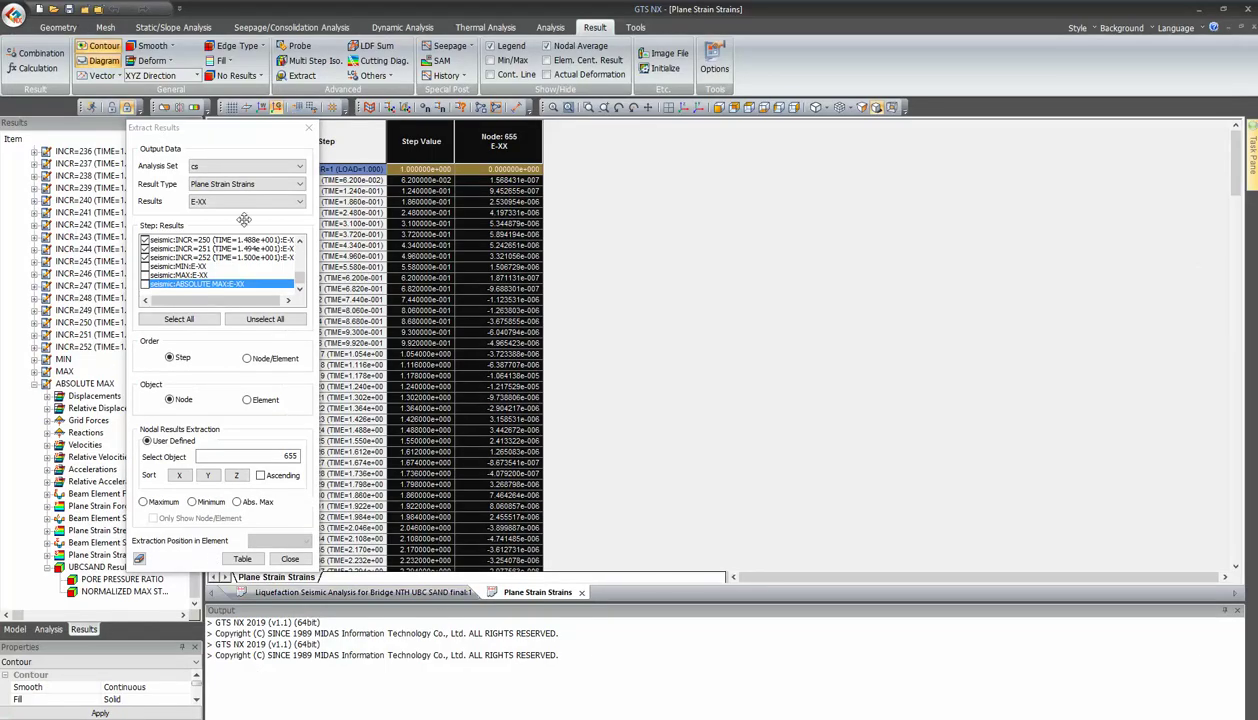
left_click(245, 184)
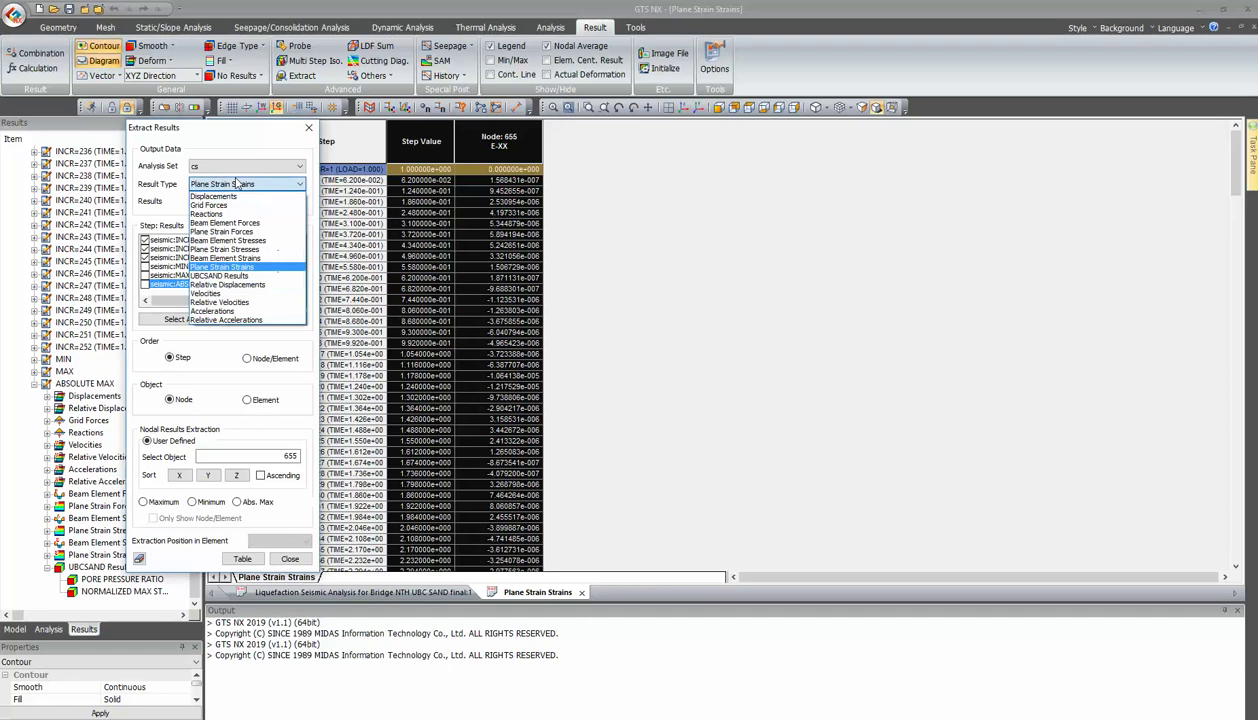
left_click(243, 250)
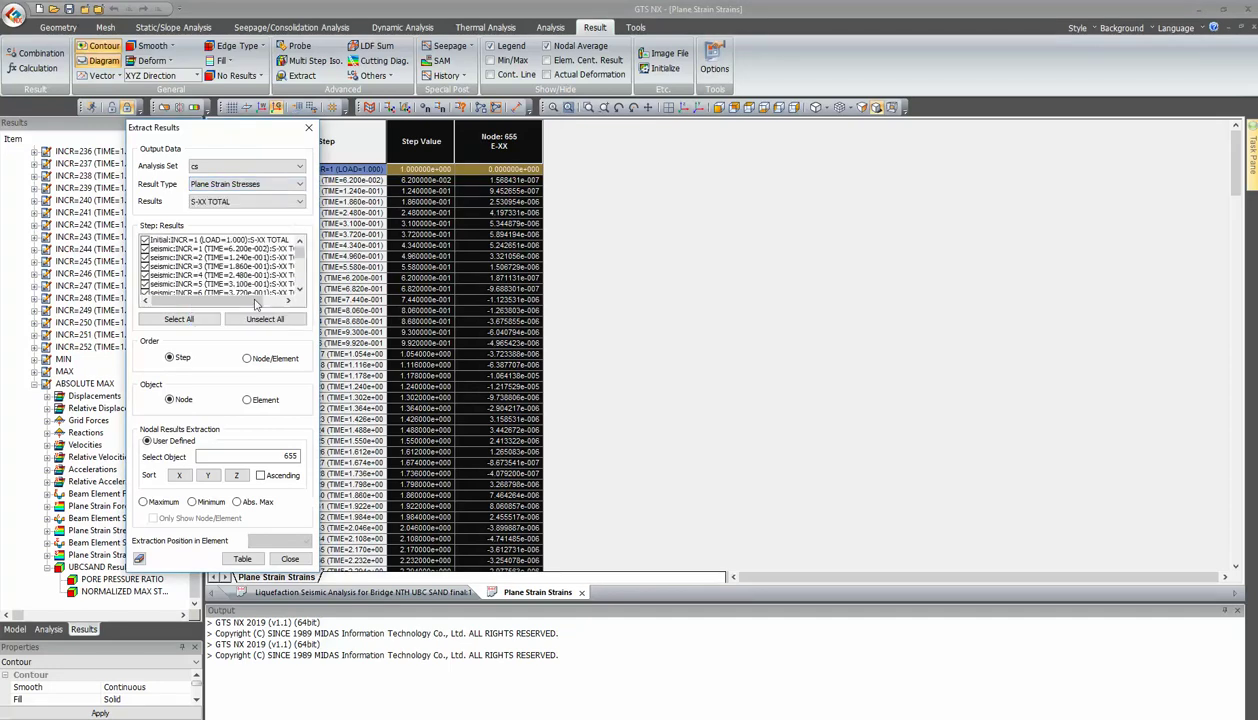
left_click(243, 561)
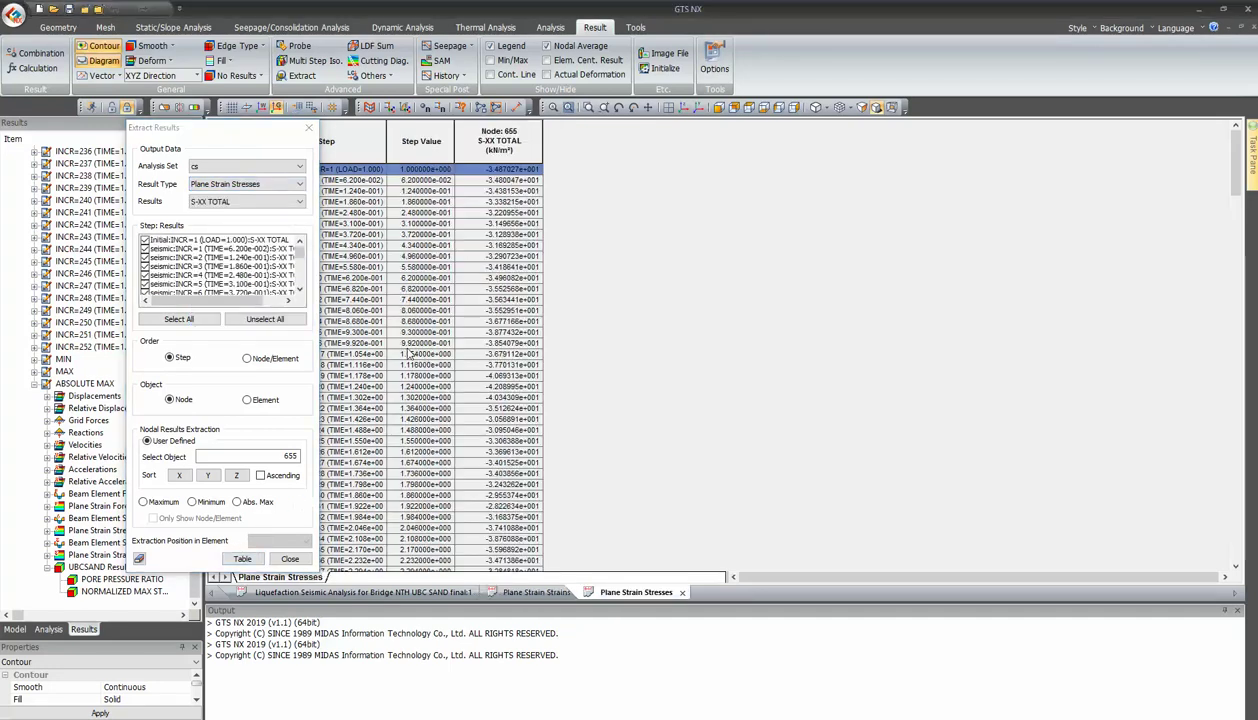
left_click_drag(420, 141, 511, 131)
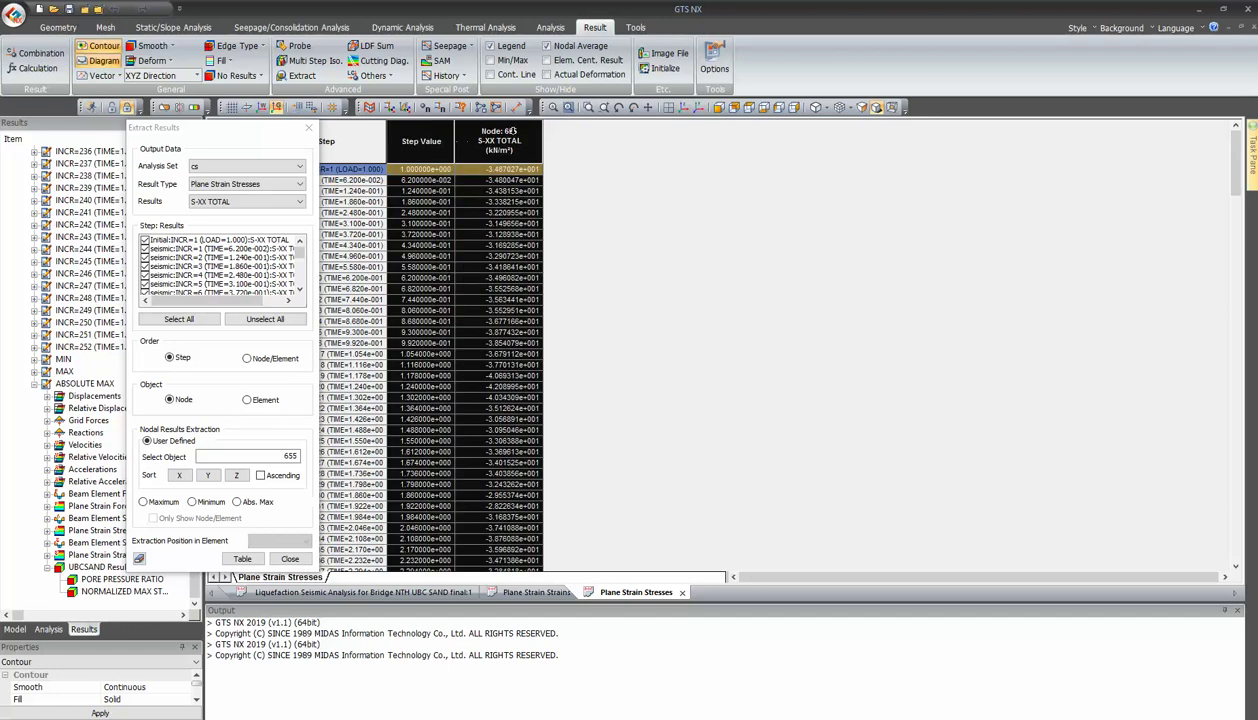
Step: Change the stress result to S-XX and extract it for node 655 into a new table
left_click(250, 201)
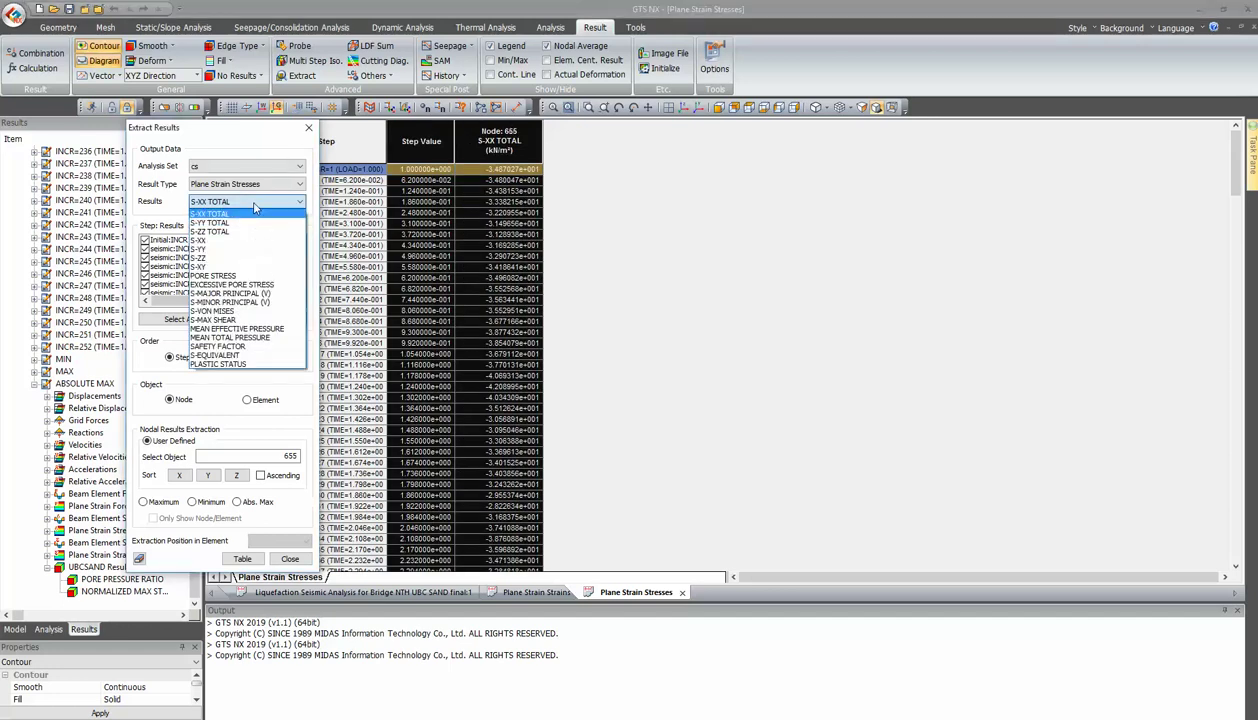
left_click(228, 246)
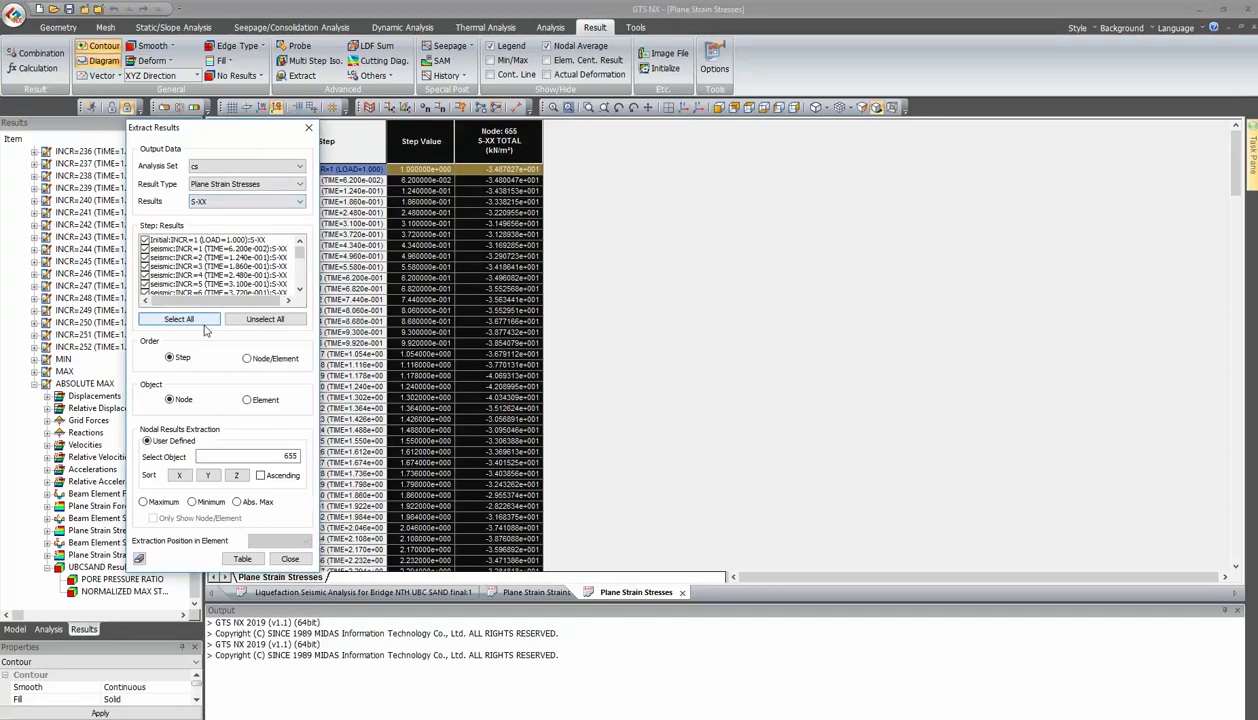
left_click(240, 560)
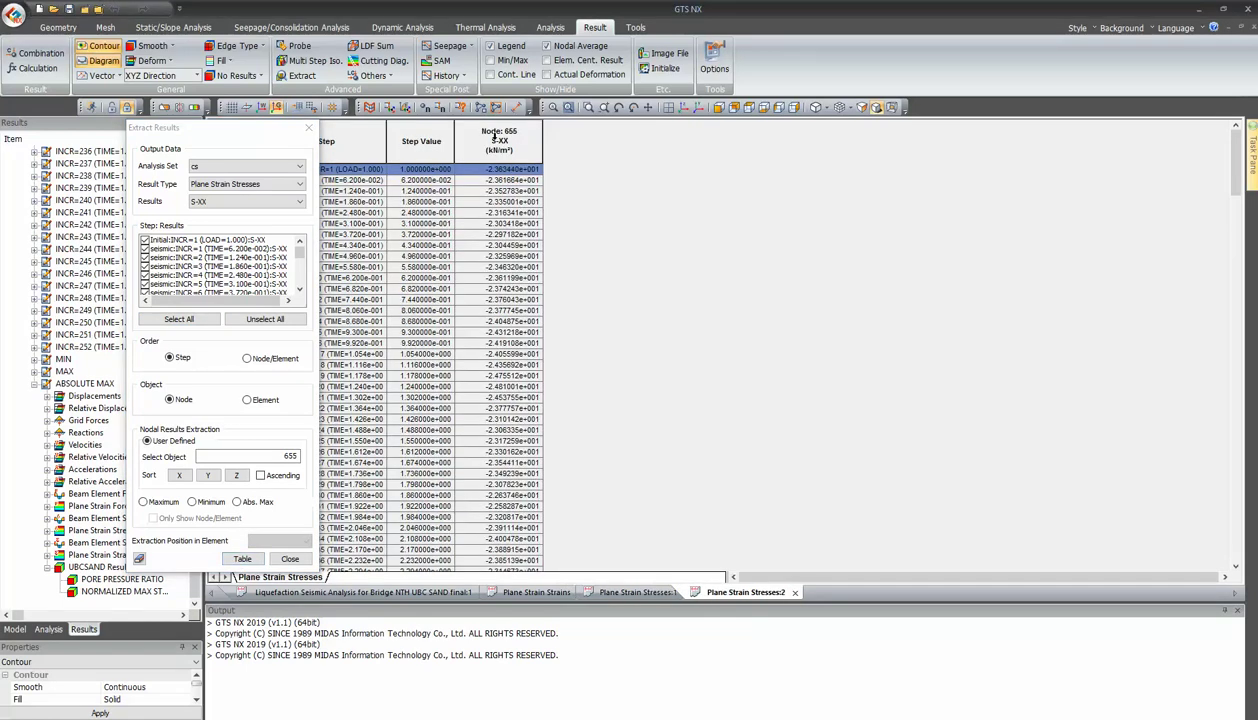
Step: Copy the Step Value and node 655 S-XX columns into the Excel workbook, starting at cell P3
left_click(494, 137)
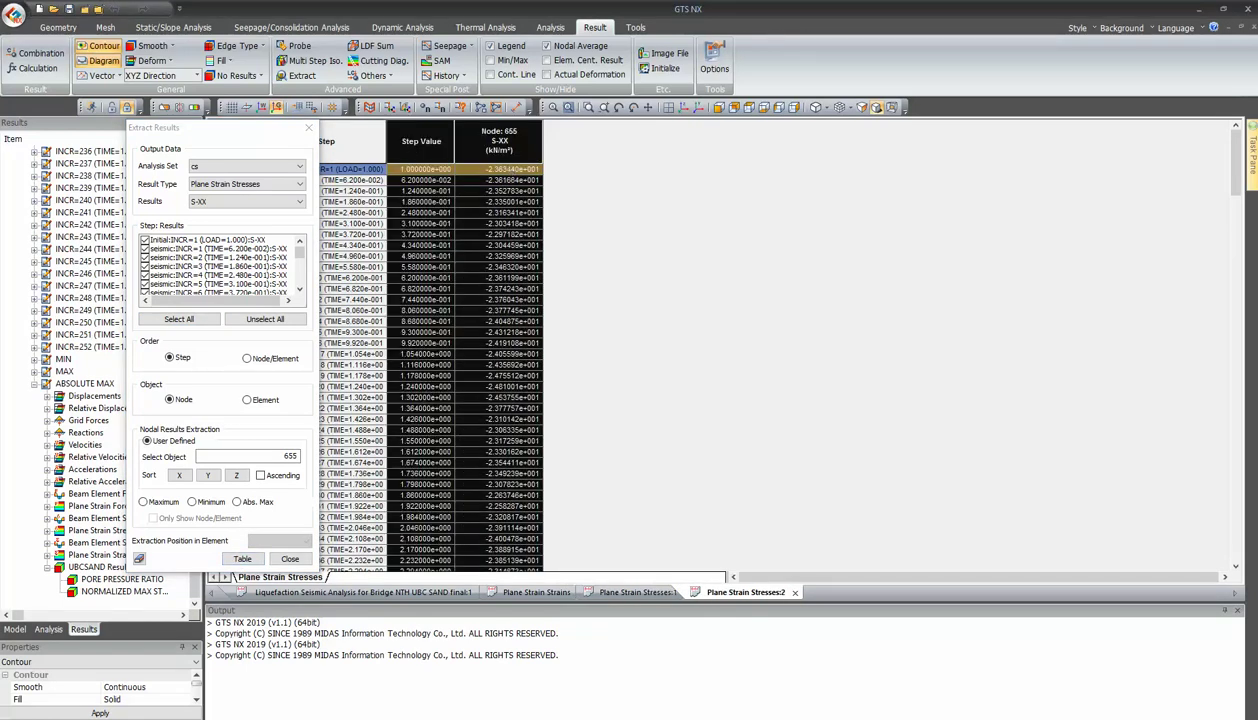
key("alt+Tab")
left_click(866, 188)
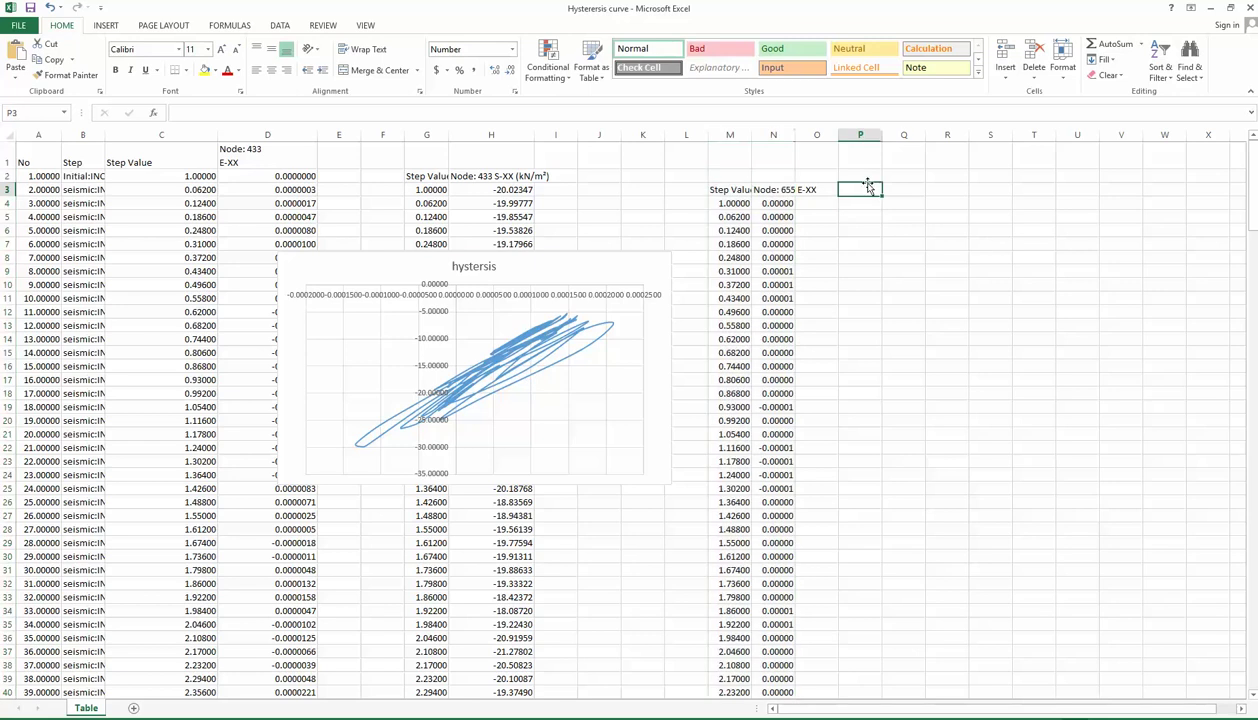
key("ctrl+v")
Step: Repoint the hystersis chart series to the node 655 data, with X values N4:N246 and Y values Q5:Q247
left_click(583, 348)
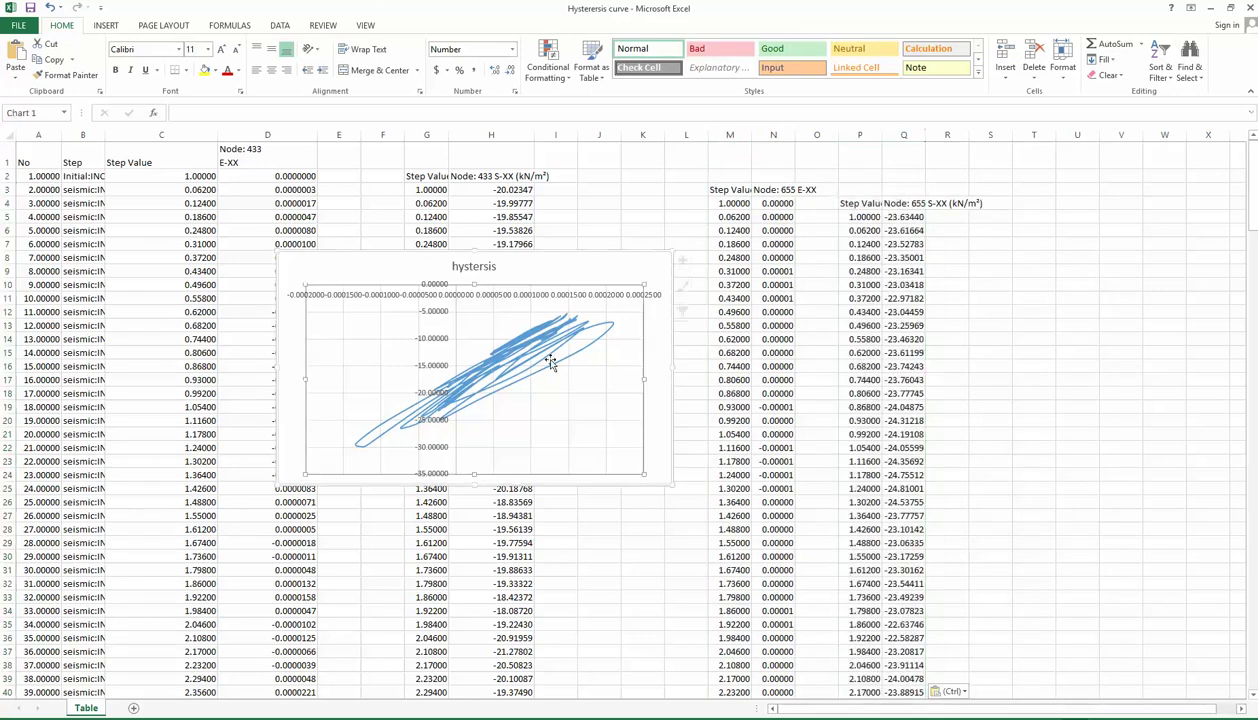
left_click(546, 352)
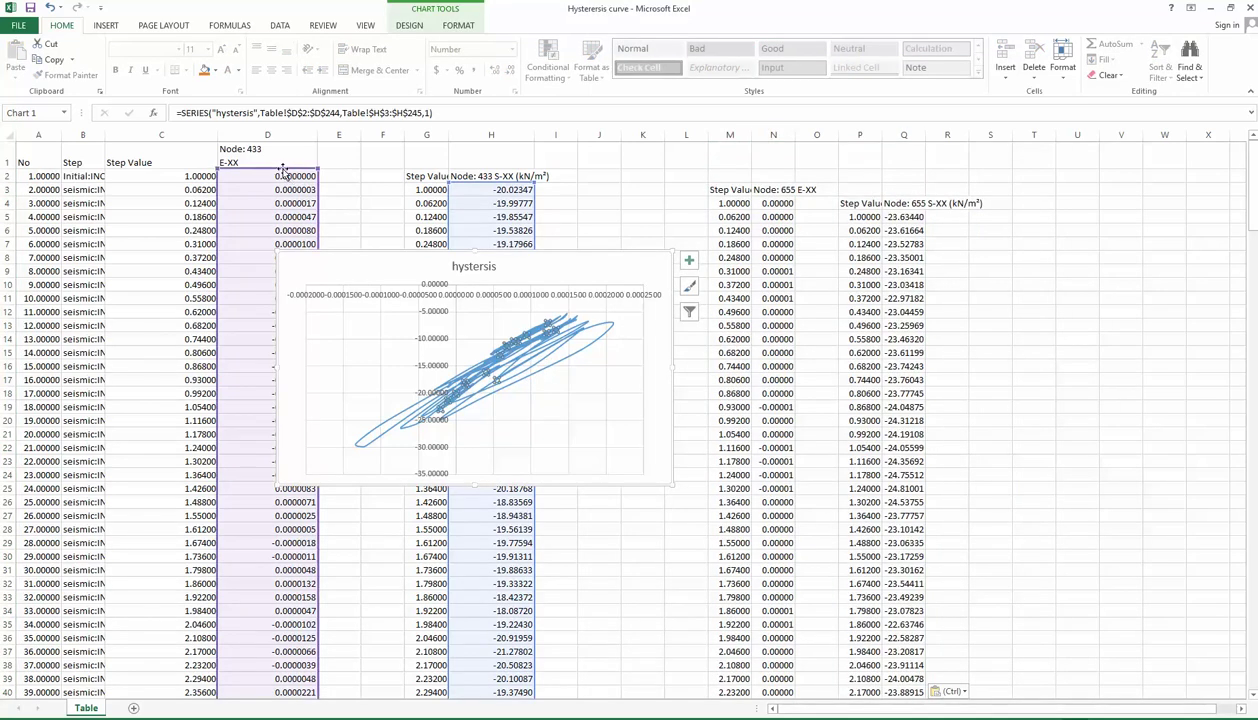
left_click_drag(283, 168, 786, 208)
left_click(913, 244)
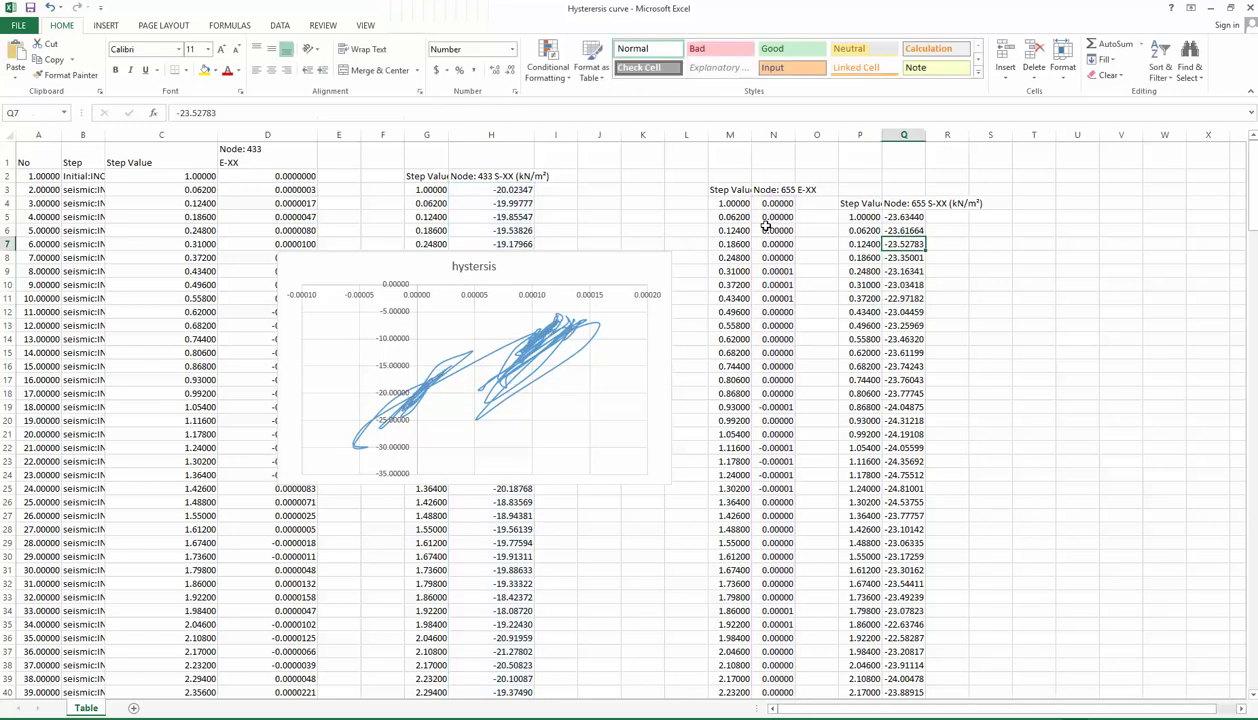
left_click(536, 335)
left_click_drag(500, 175, 906, 226)
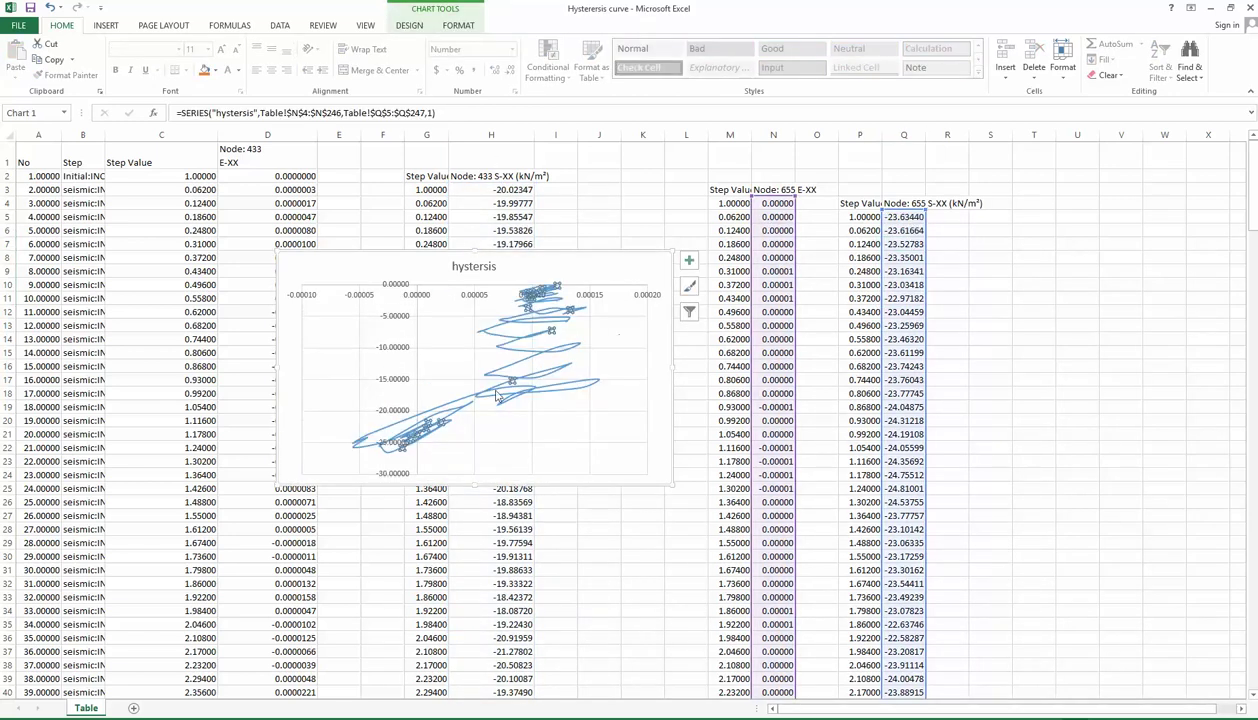
Step: Enlarge the hystersis chart by resizing it from its corners
left_click(364, 260)
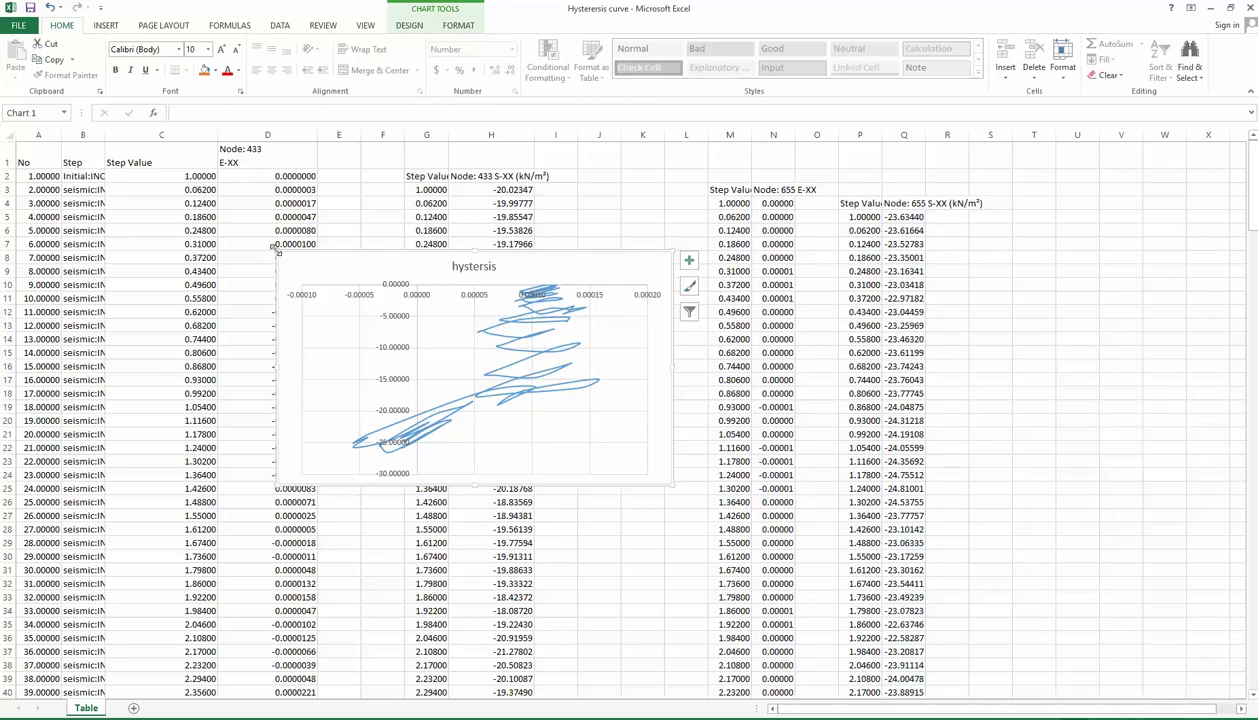
left_click_drag(276, 250, 231, 200)
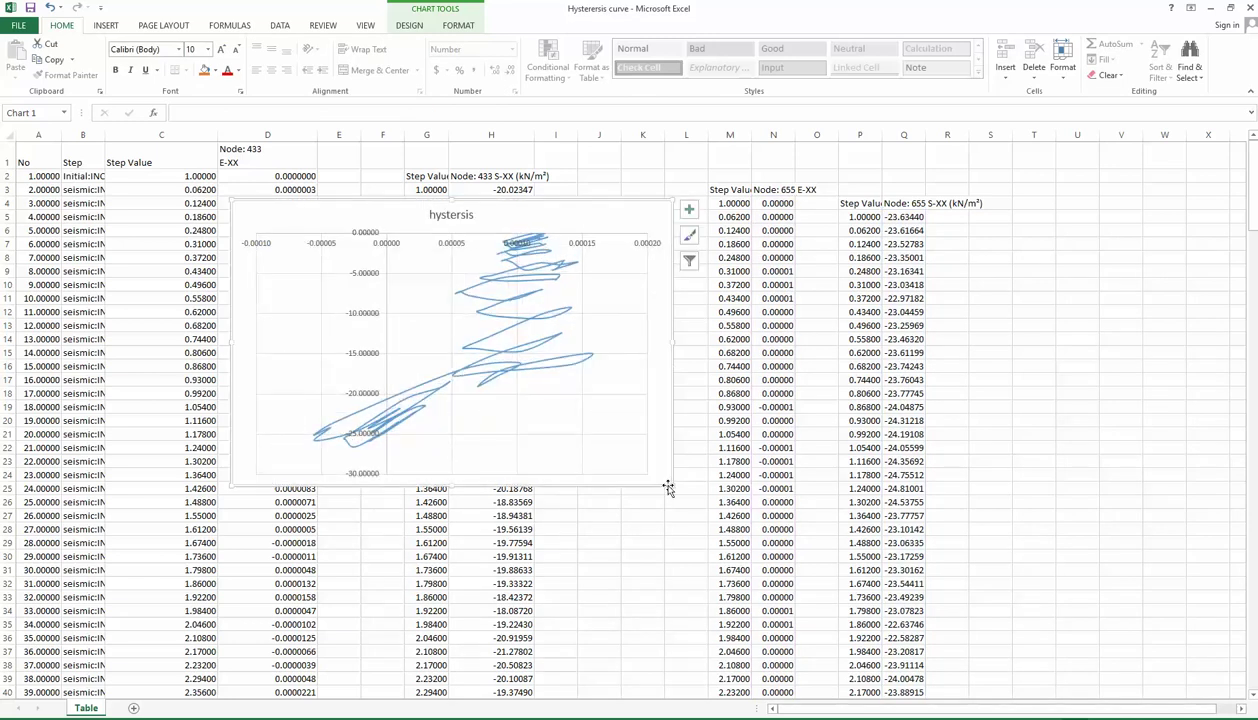
left_click_drag(668, 487, 630, 496)
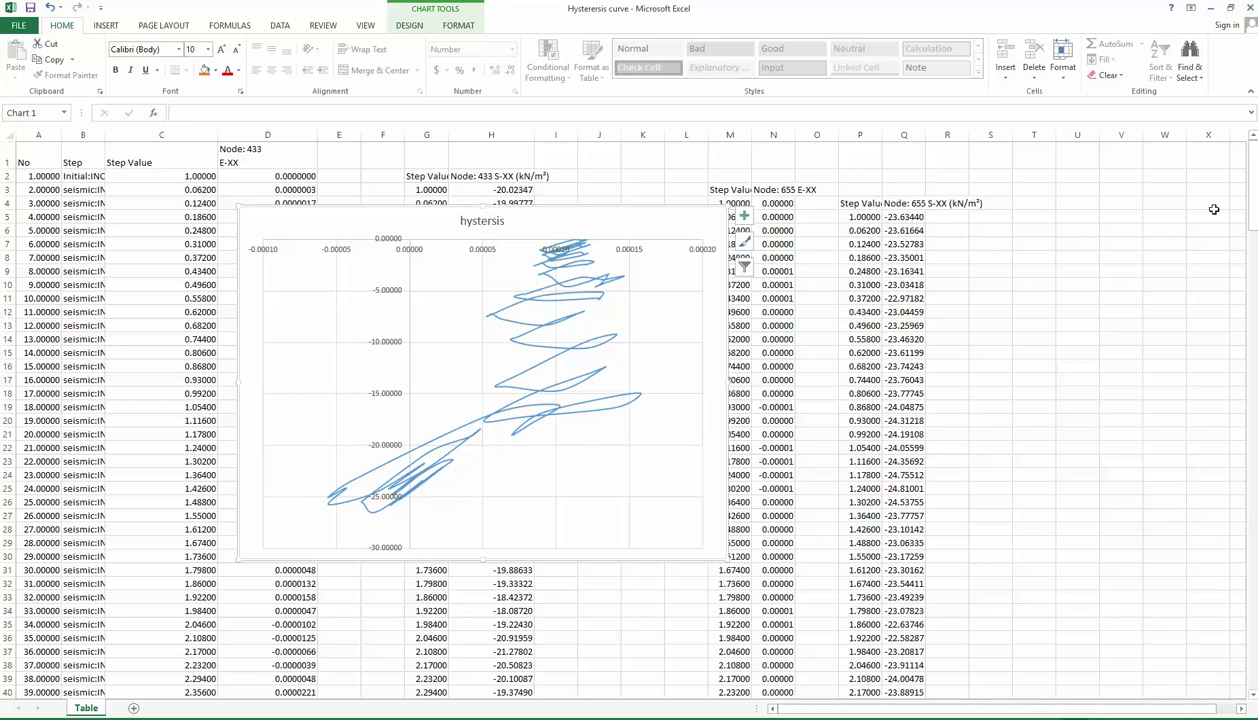
Step: Switch back to GTS NX and close the Extract Results dialog
left_click(1212, 8)
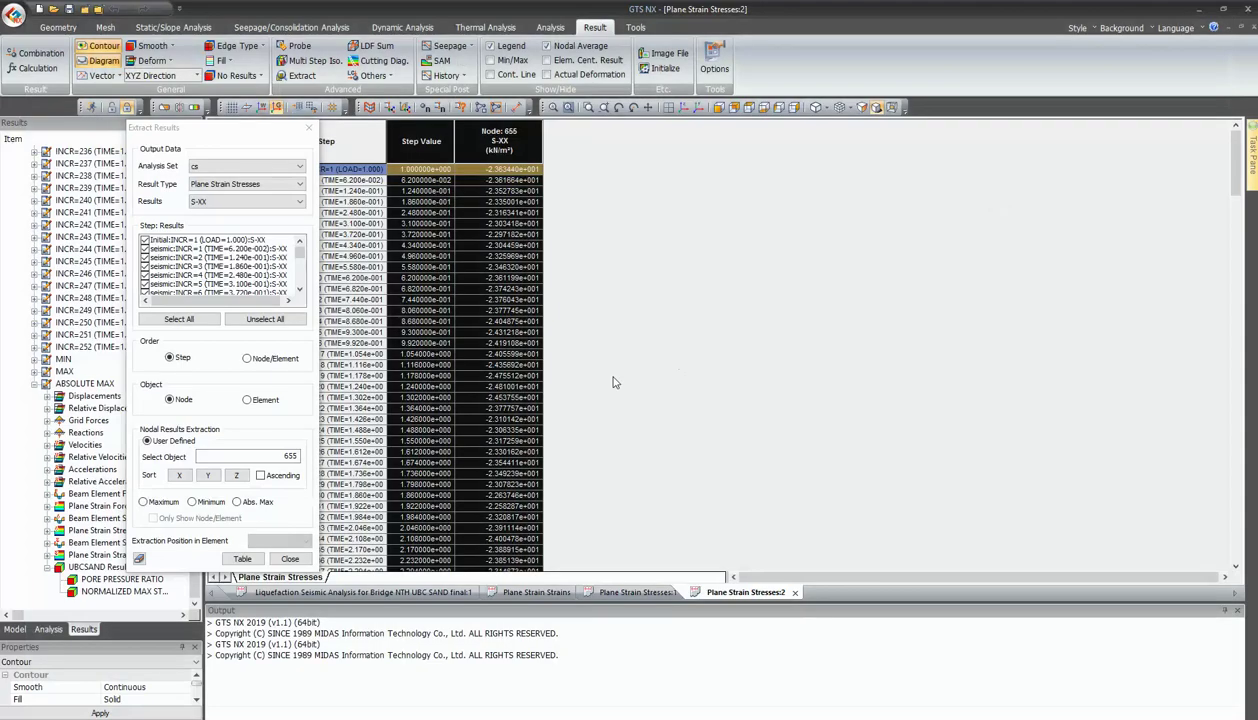
left_click(288, 558)
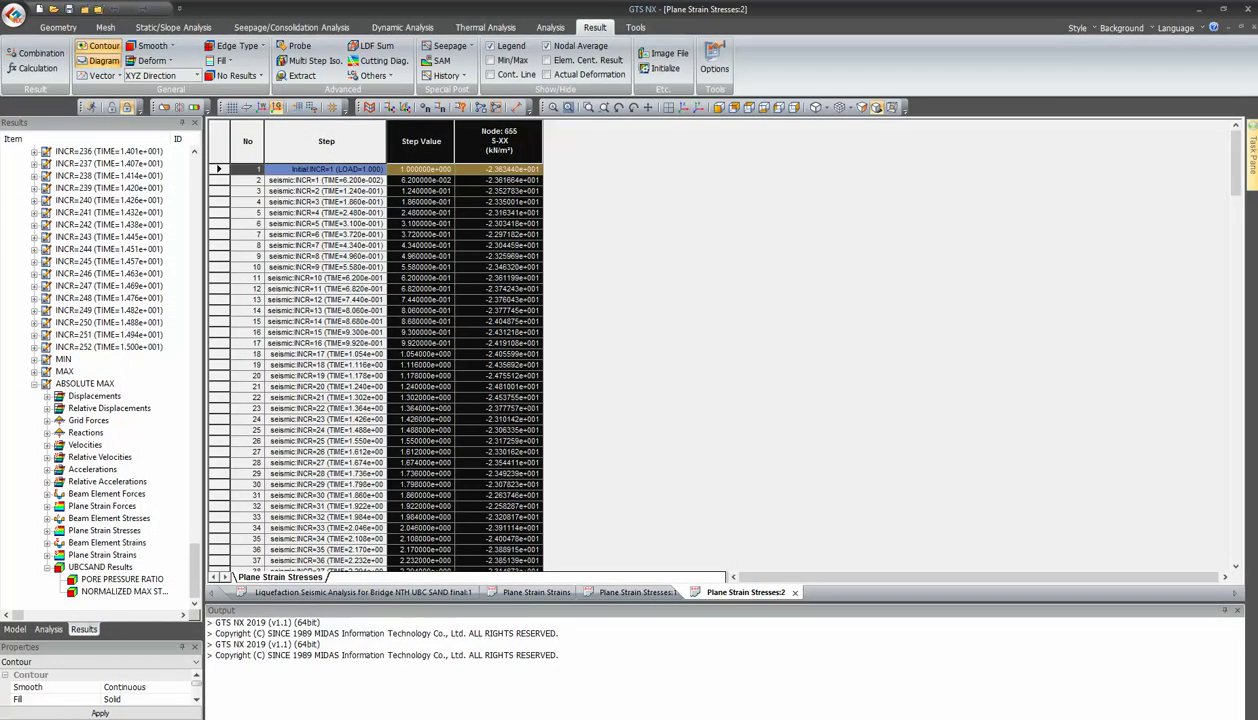